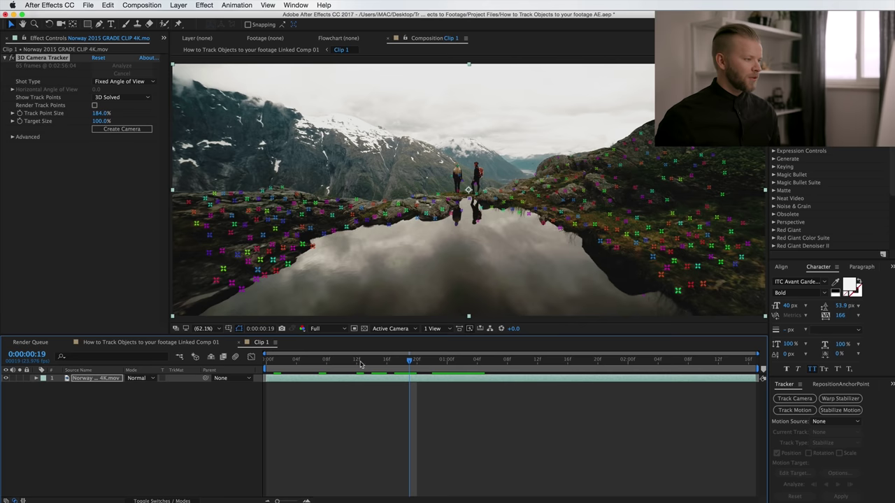
Create a null and camera from the track point on the rocks just right of the hikers
{"action": "right_click", "coordinate": [505, 186]}
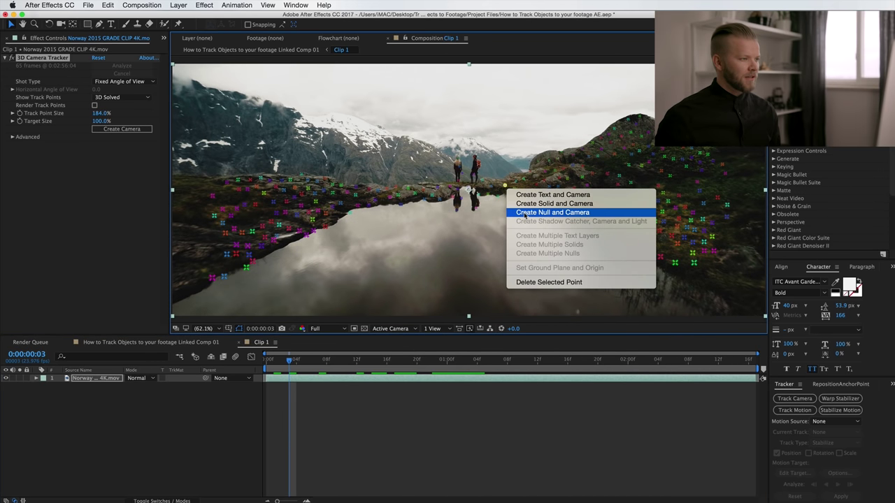
{"action": "left_click", "coordinate": [525, 213]}
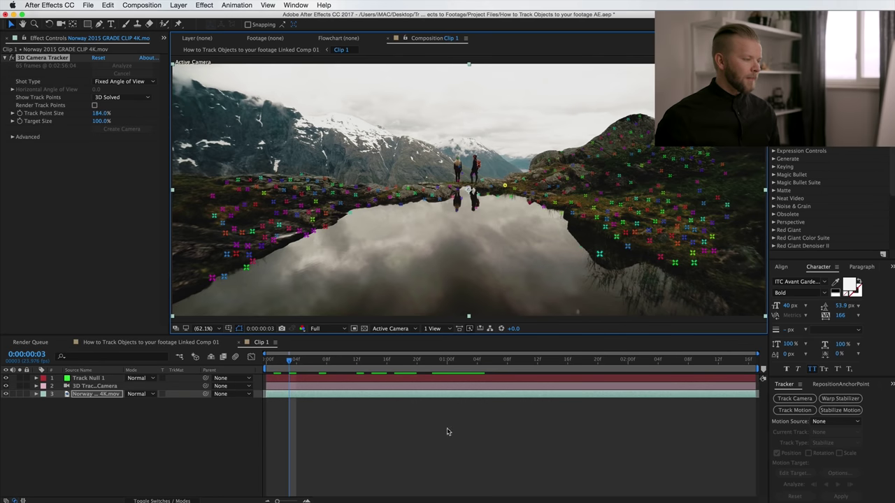
{"action": "left_click", "coordinate": [354, 387]}
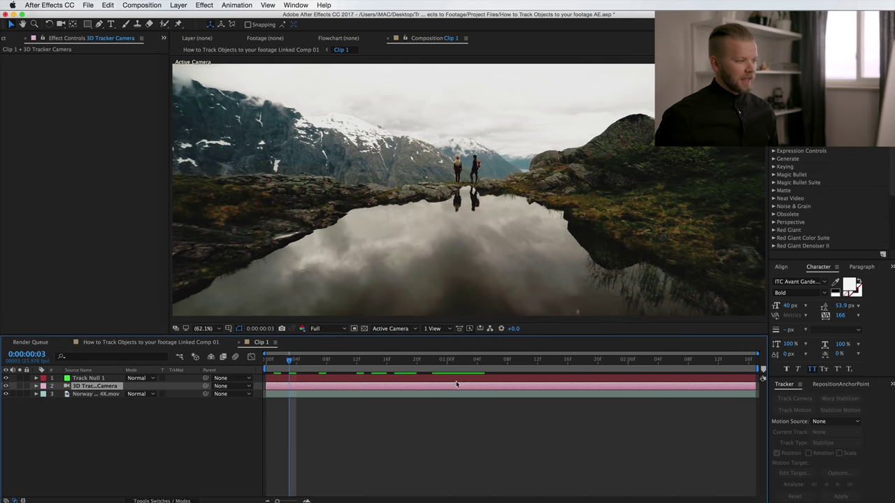
{"action": "left_click", "coordinate": [430, 378]}
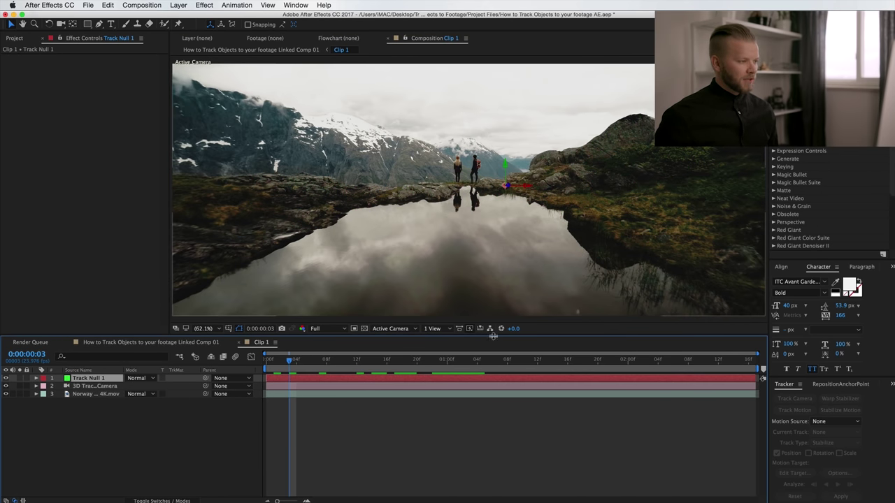
Play and scrub through the clip to check how the track null follows the rocks beside the hikers
{"action": "key", "text": "space"}
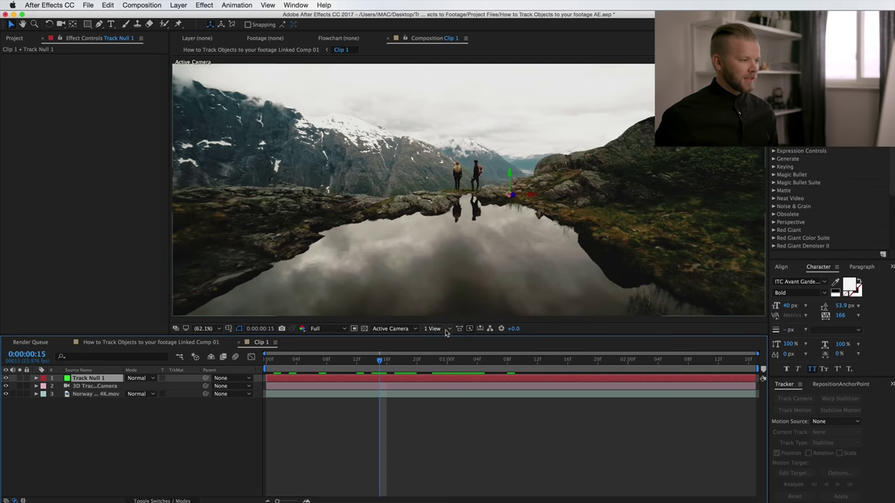
{"action": "left_click_drag", "start_coordinate": [430, 361], "coordinate": [619, 361]}
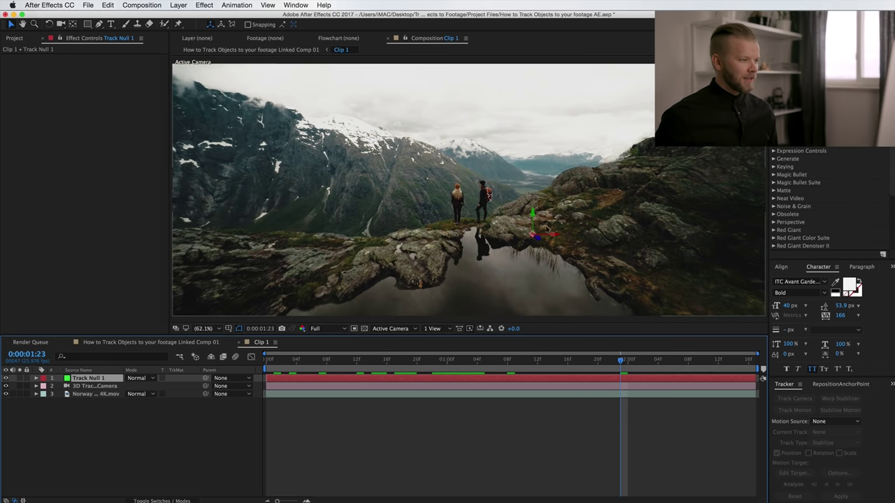
{"action": "key", "text": "space"}
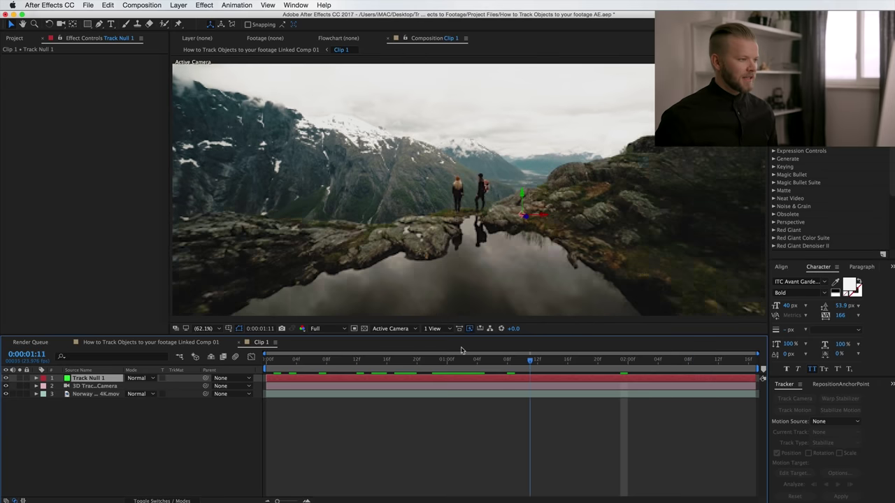
{"action": "left_click", "coordinate": [352, 420]}
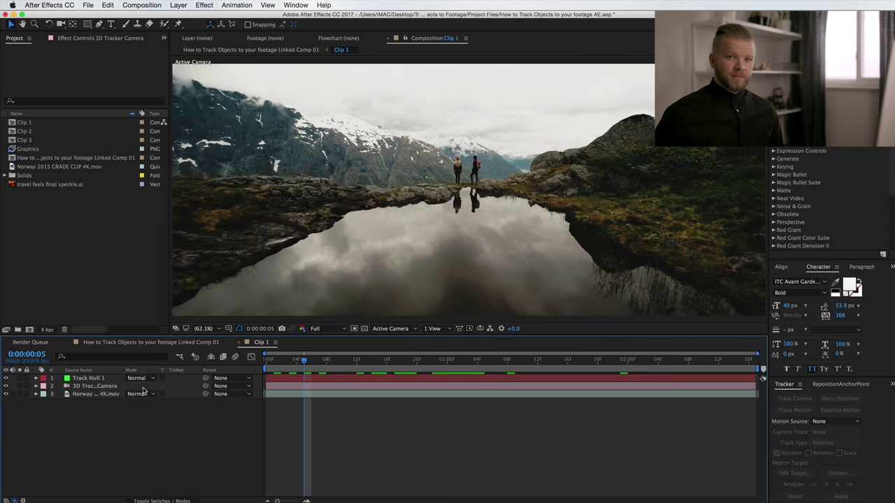
{"action": "left_click", "coordinate": [95, 387]}
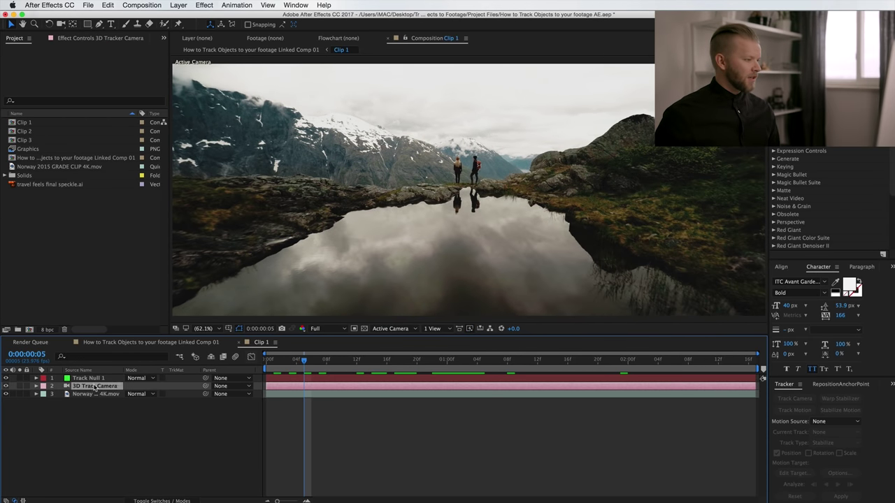
{"action": "left_click", "coordinate": [317, 376]}
{"action": "left_click_drag", "start_coordinate": [308, 365], "coordinate": [351, 364]}
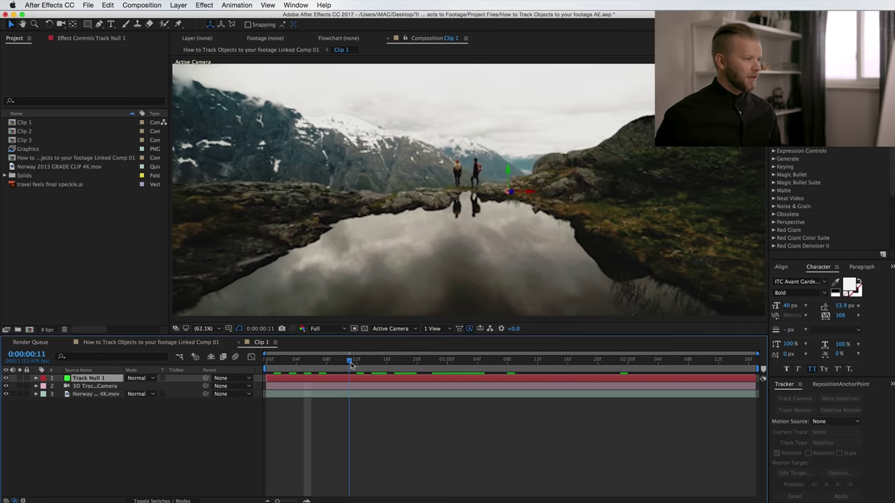
{"action": "left_click", "coordinate": [355, 434]}
Add travel feels final speckle.ai to the composition over the hikers and make it a 3D layer
{"action": "left_click_drag", "start_coordinate": [12, 188], "coordinate": [488, 129]}
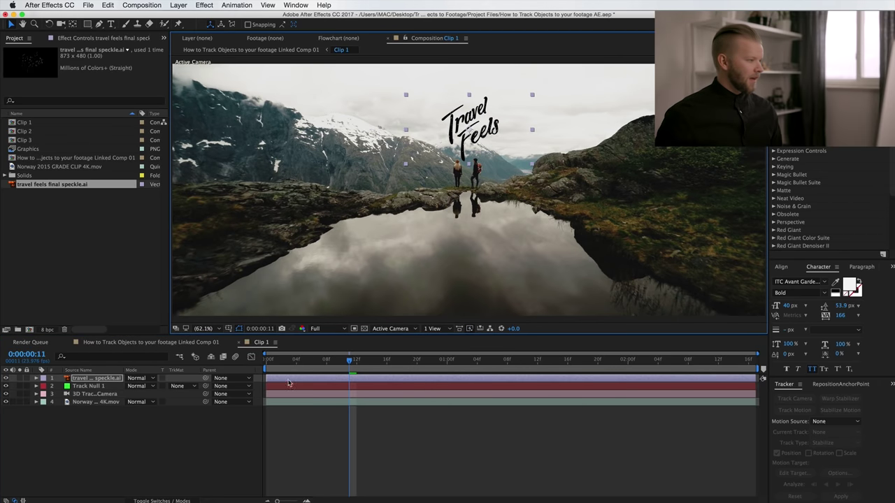
{"action": "left_click", "coordinate": [174, 417]}
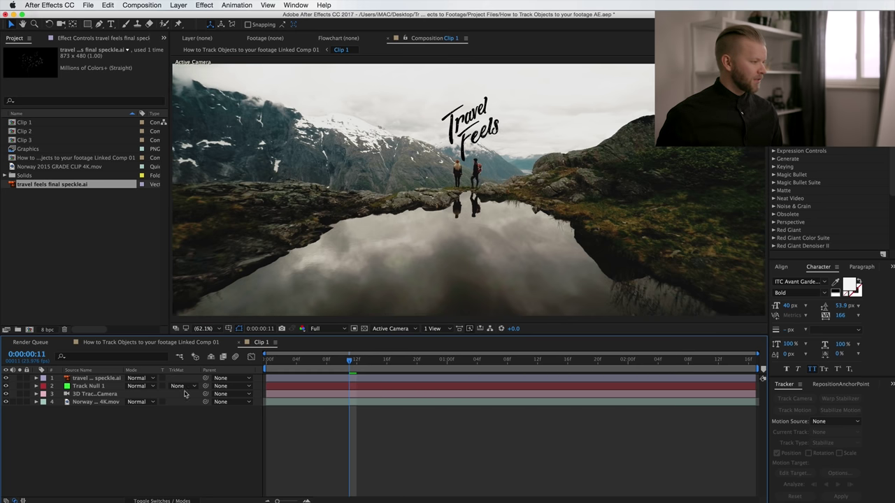
{"action": "left_click", "coordinate": [174, 500]}
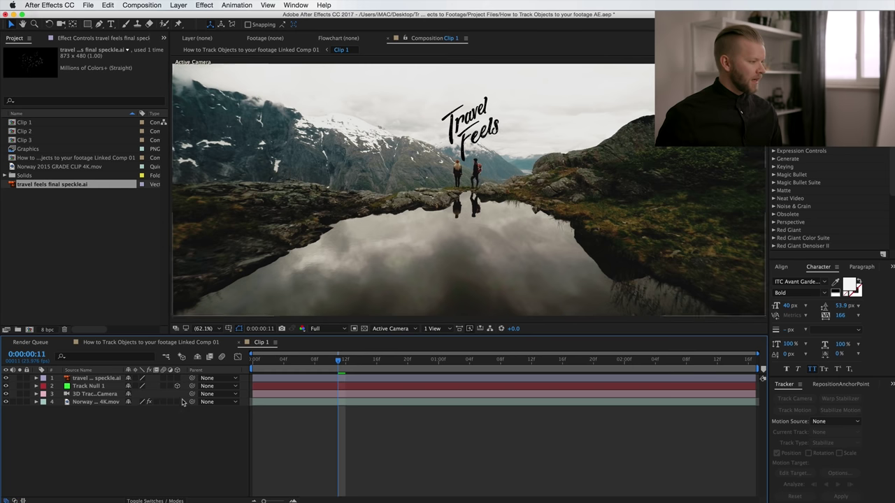
{"action": "left_click", "coordinate": [177, 386]}
{"action": "left_click", "coordinate": [177, 378]}
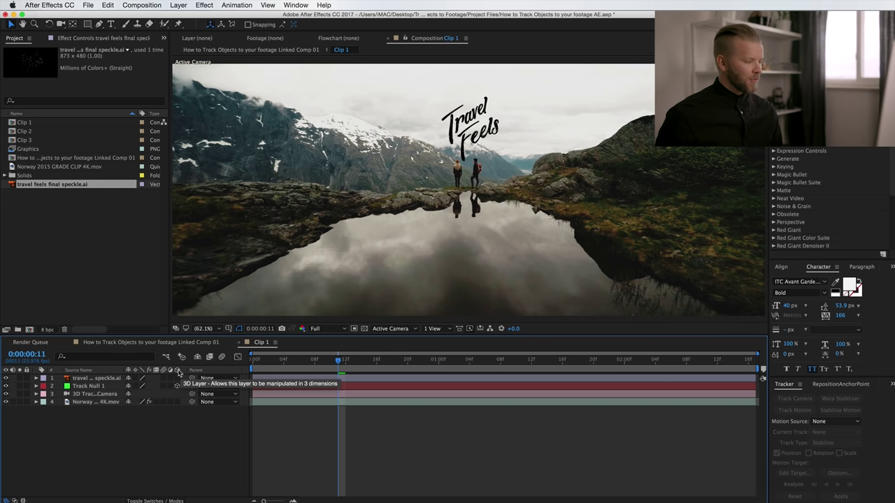
{"action": "left_click", "coordinate": [177, 378]}
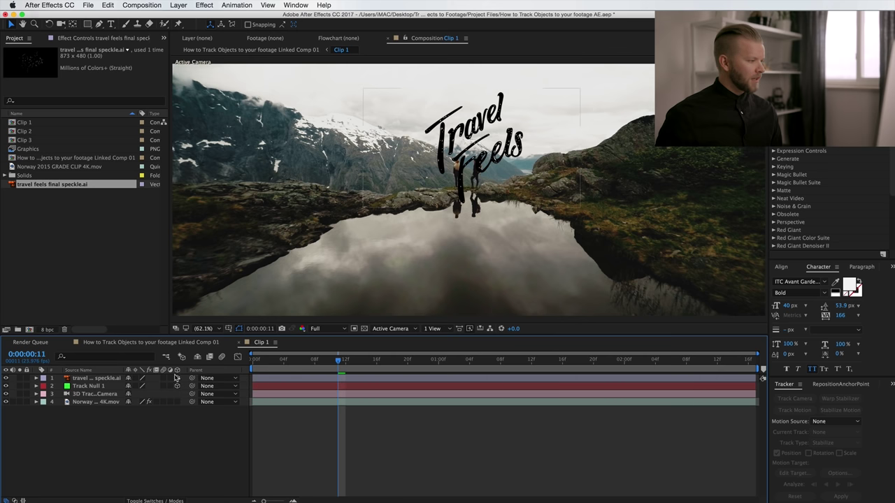
{"action": "left_click_drag", "start_coordinate": [356, 361], "coordinate": [340, 374]}
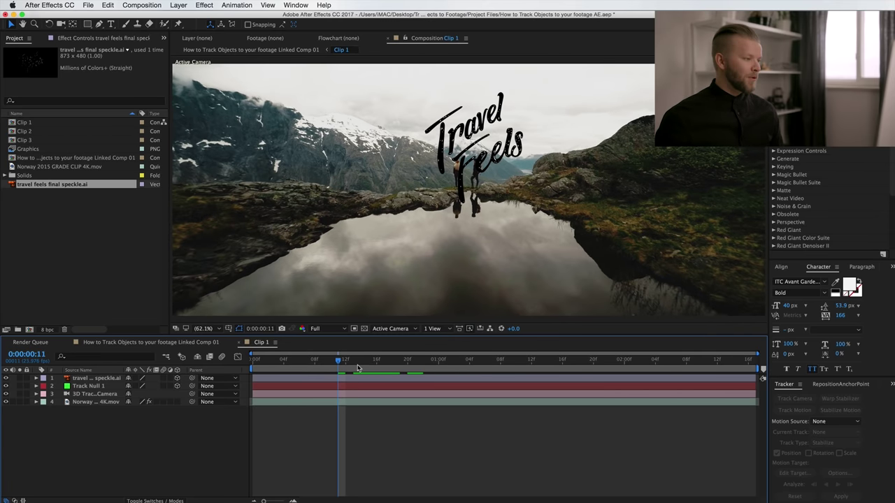
At the first frame, create a null from the 3D Camera Tracker point on the right-hand hiker
{"action": "left_click_drag", "start_coordinate": [334, 363], "coordinate": [254, 370]}
{"action": "left_click", "coordinate": [291, 402]}
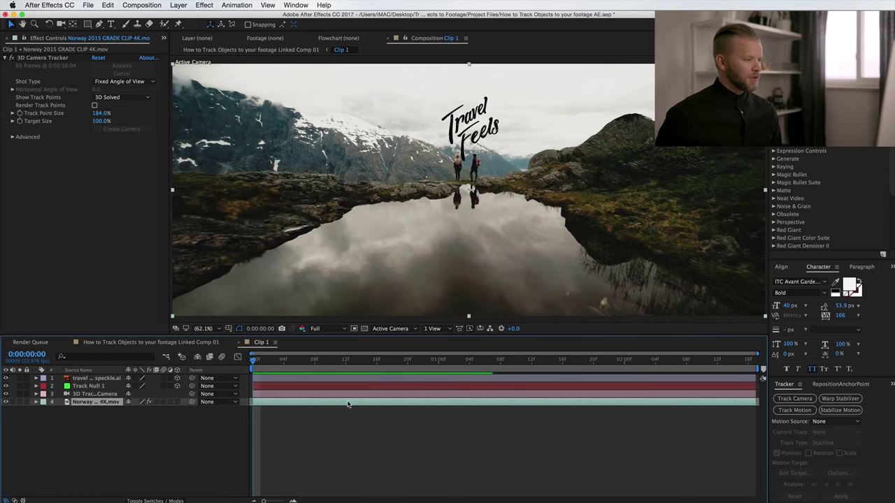
{"action": "left_click", "coordinate": [44, 58]}
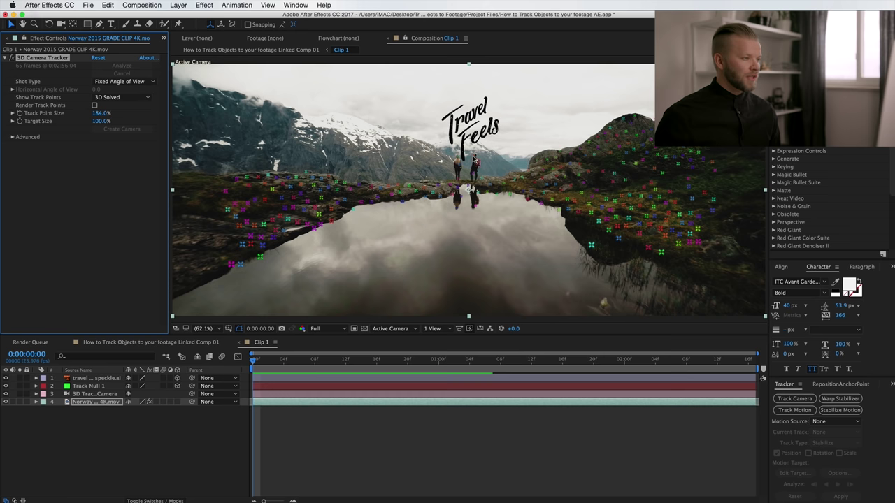
{"action": "right_click", "coordinate": [473, 159]}
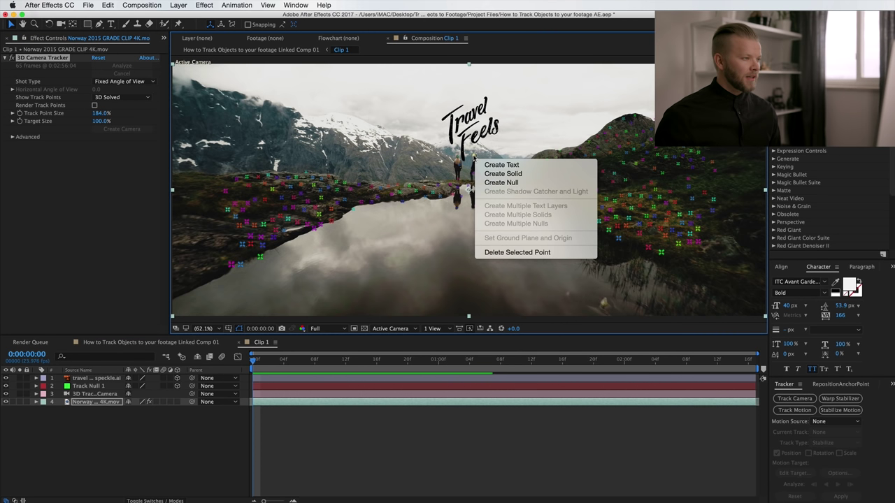
{"action": "left_click", "coordinate": [491, 183]}
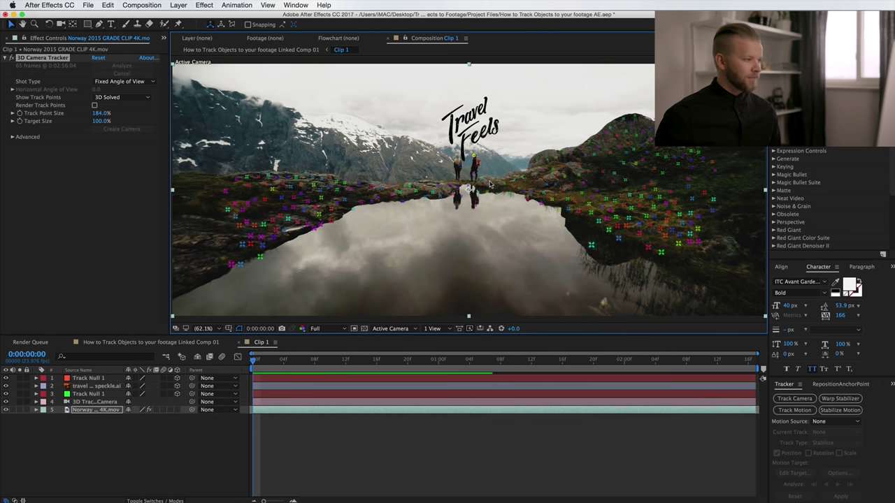
{"action": "key", "text": "space"}
{"action": "key", "text": "space"}
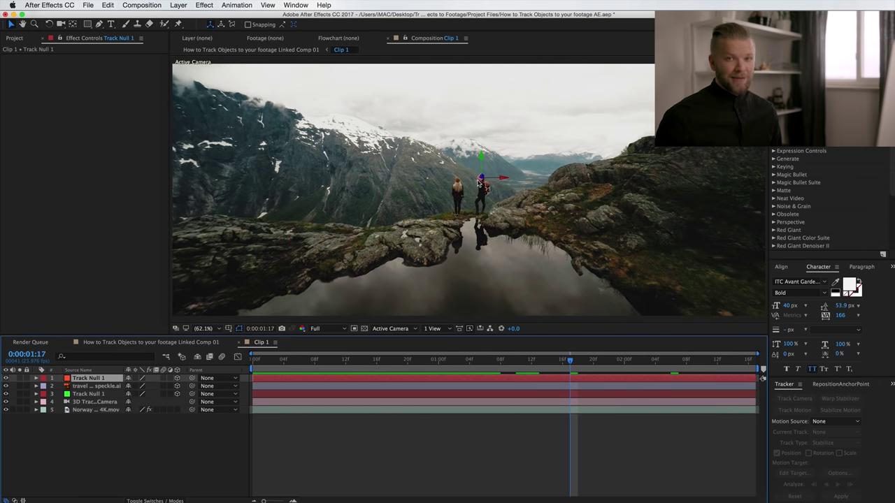
Copy the position of the hiker's track null onto the travel feels final speckle.ai layer
{"action": "left_click", "coordinate": [525, 360]}
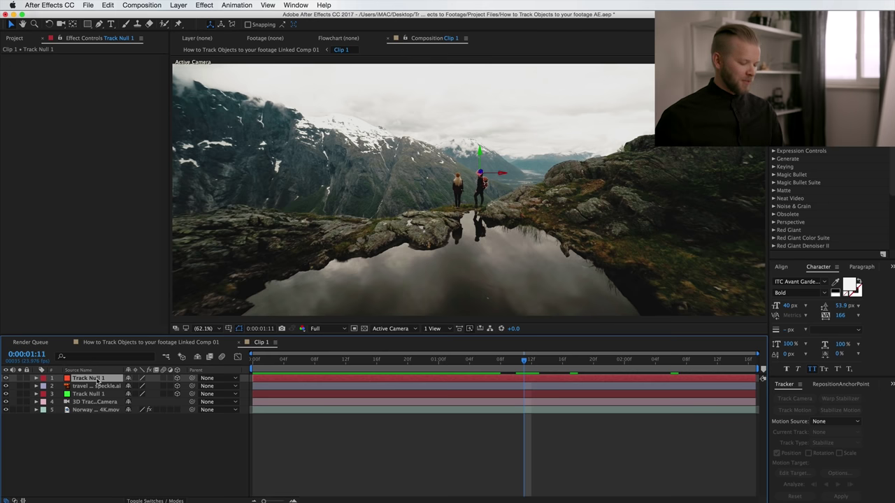
{"action": "key", "text": "p"}
{"action": "left_click", "coordinate": [89, 386]}
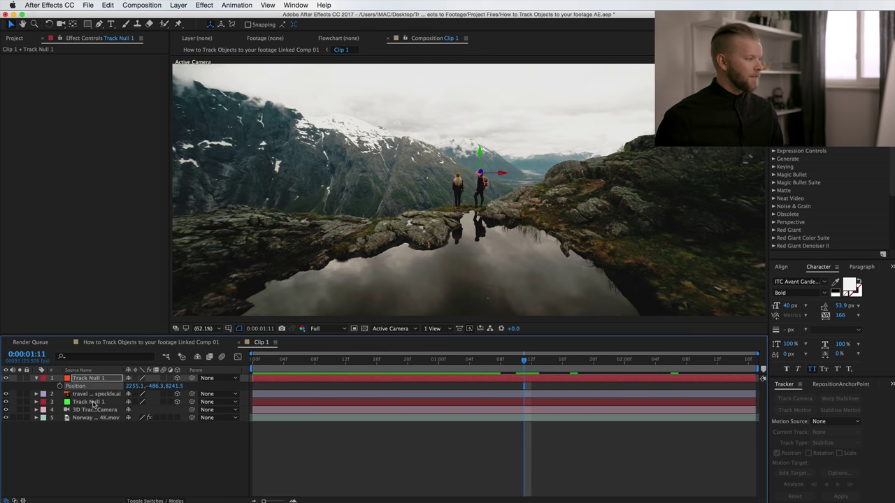
{"action": "left_click", "coordinate": [93, 395]}
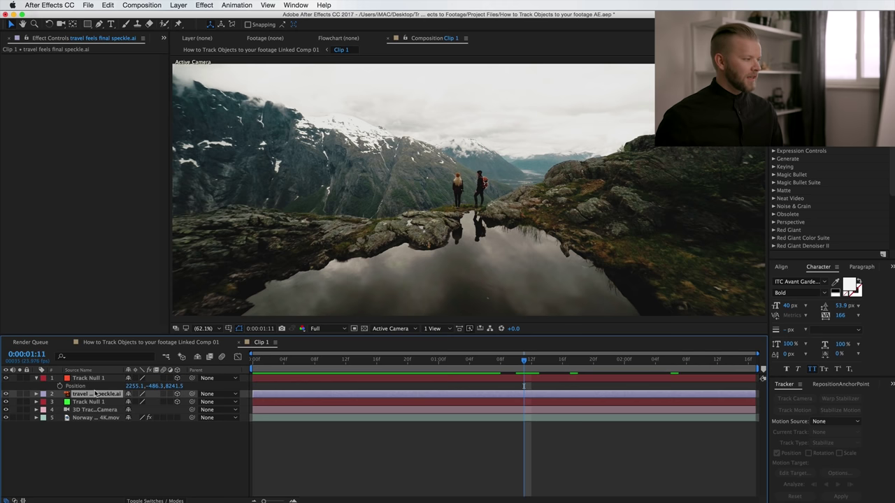
{"action": "key", "text": "super+v"}
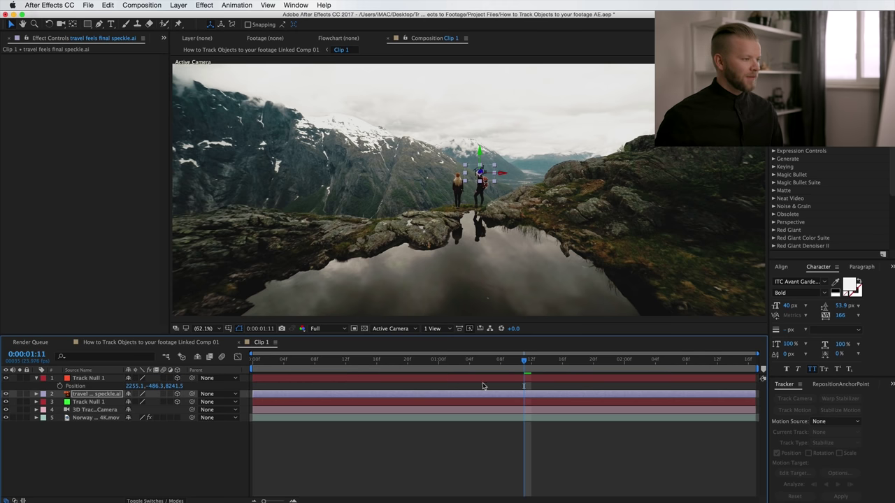
Scale the travel feels final speckle.ai layer to 405% and move the logo just above the hikers' heads
{"action": "left_click_drag", "start_coordinate": [492, 363], "coordinate": [419, 372]}
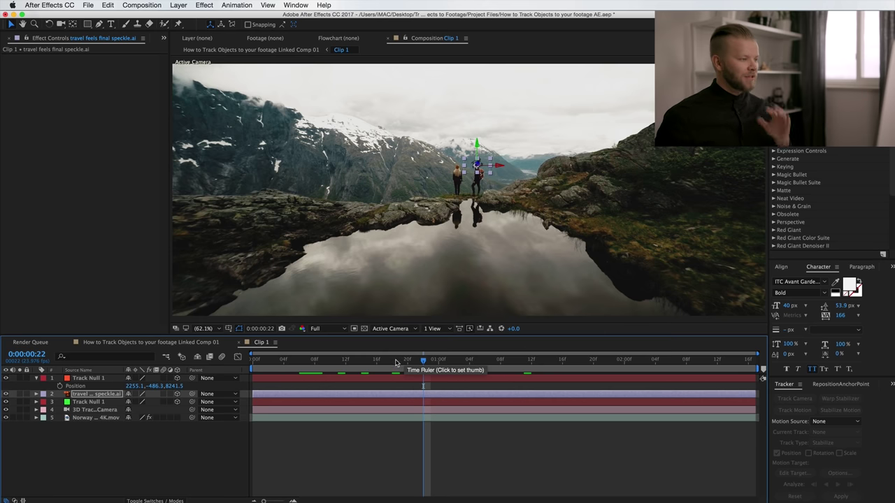
{"action": "mouse_move", "coordinate": [396, 362]}
{"action": "left_mouse_down"}
{"action": "mouse_move", "coordinate": [385, 362]}
{"action": "mouse_move", "coordinate": [408, 362]}
{"action": "left_mouse_up"}
{"action": "left_click", "coordinate": [85, 395]}
{"action": "key", "text": "s"}
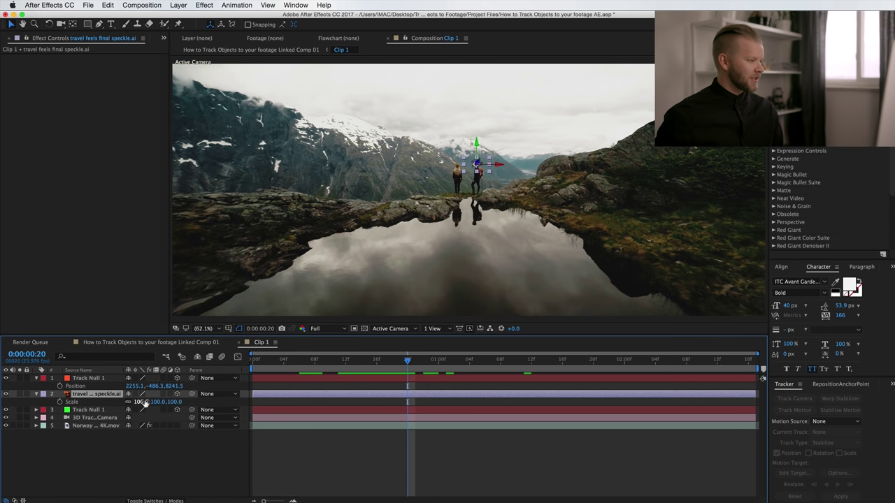
{"action": "left_click_drag", "start_coordinate": [140, 404], "coordinate": [504, 149]}
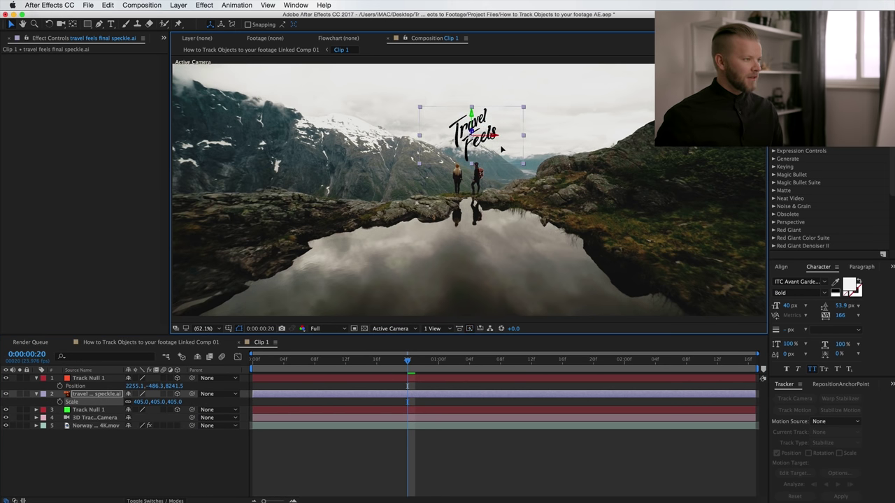
Scrub through the clip to check how the Travel Feels logo tracks above the hikers
{"action": "left_click", "coordinate": [380, 455]}
{"action": "left_click_drag", "start_coordinate": [374, 362], "coordinate": [421, 362]}
{"action": "key", "text": "space"}
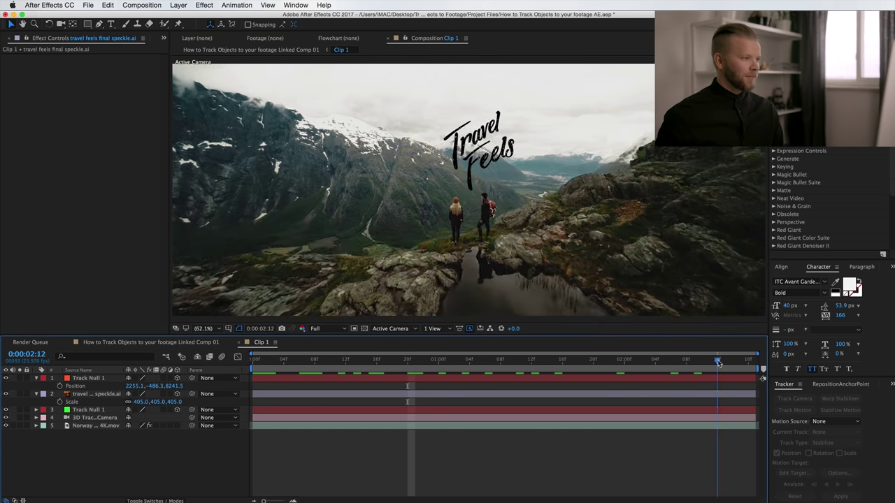
{"action": "left_click_drag", "start_coordinate": [235, 367], "coordinate": [647, 361]}
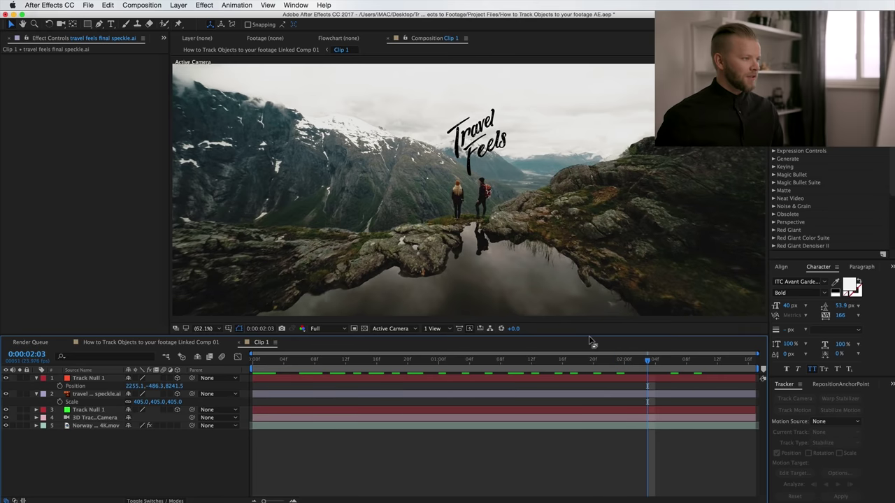
{"action": "left_click", "coordinate": [483, 144]}
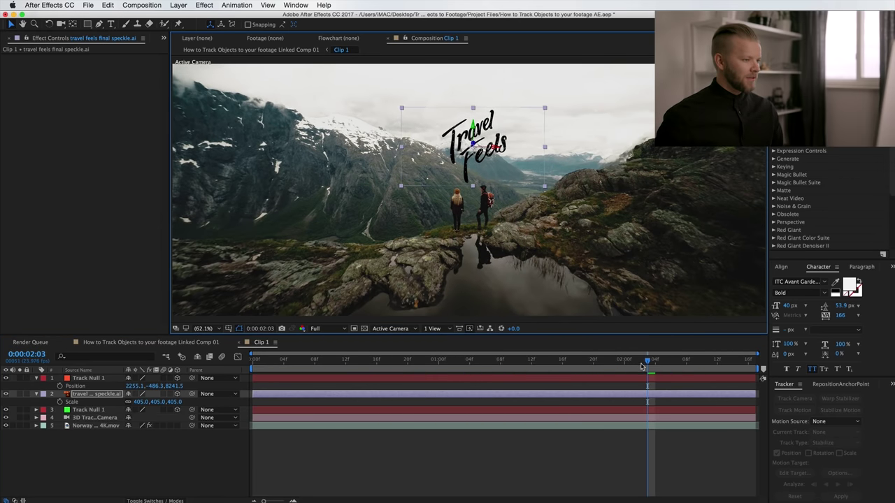
{"action": "left_click_drag", "start_coordinate": [648, 361], "coordinate": [547, 360]}
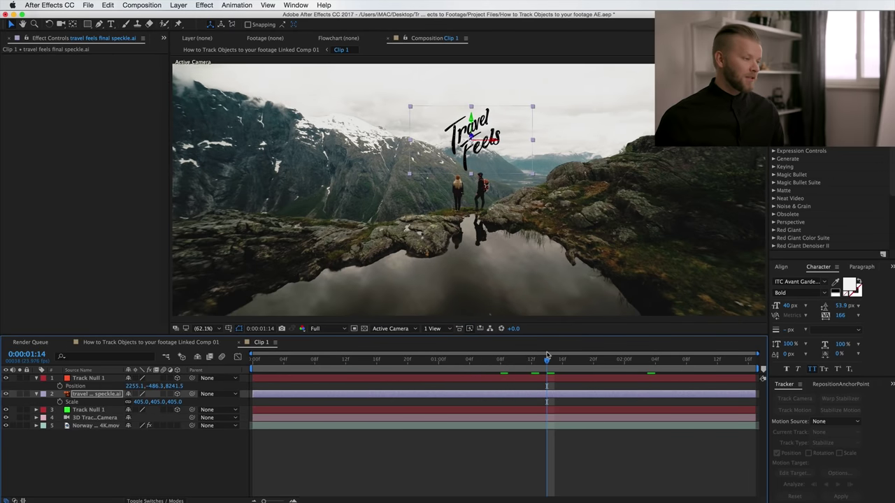
{"action": "left_click", "coordinate": [455, 463]}
{"action": "left_click_drag", "start_coordinate": [461, 360], "coordinate": [274, 364]}
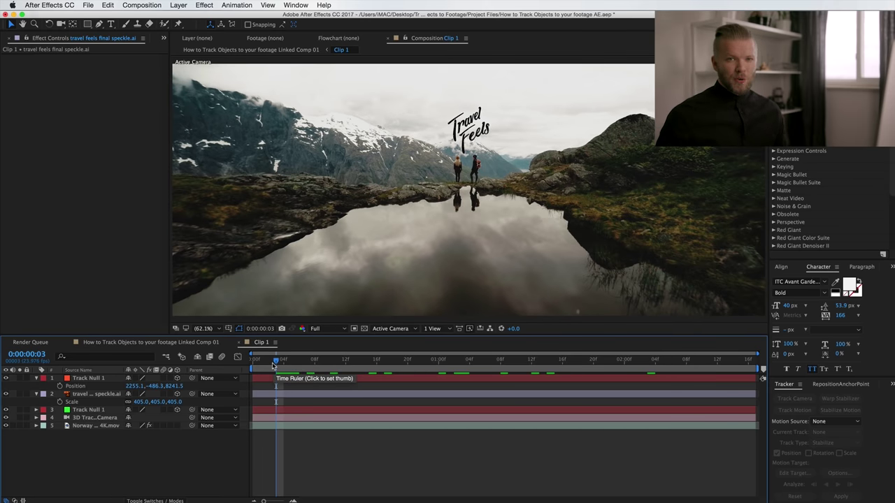
{"action": "left_click", "coordinate": [344, 398]}
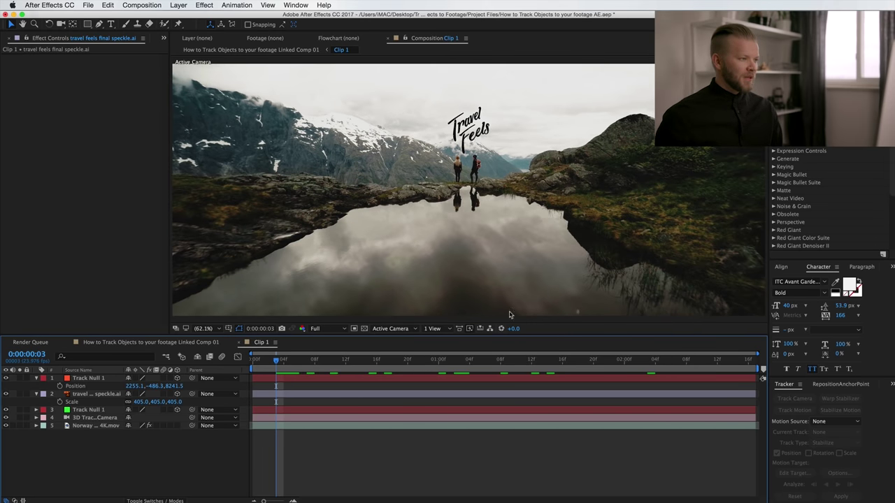
{"action": "left_click", "coordinate": [475, 150]}
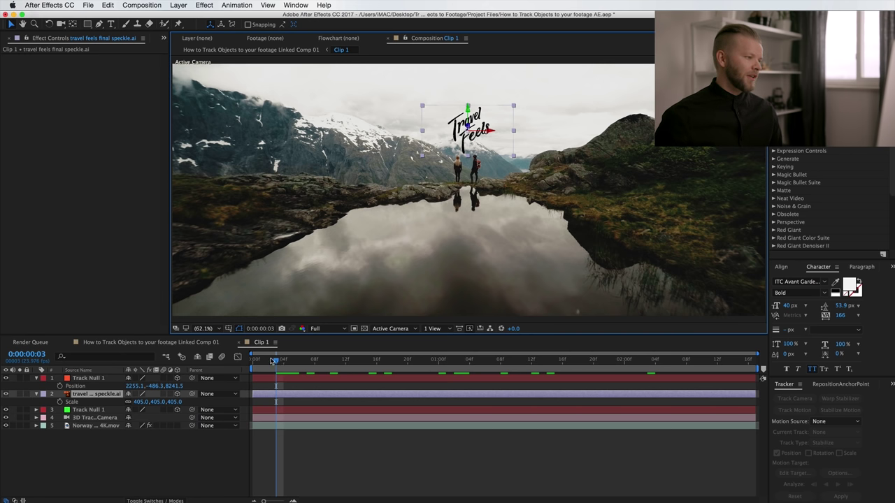
Duplicate the travel feels final speckle.ai layer and move the copy straight down onto the lake below the hikers
{"action": "key", "text": "Page_Down"}
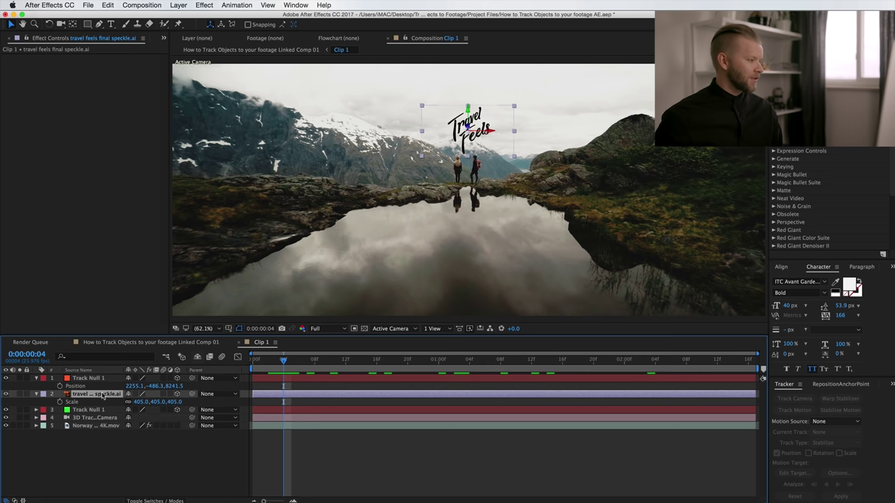
{"action": "key", "text": "super+d"}
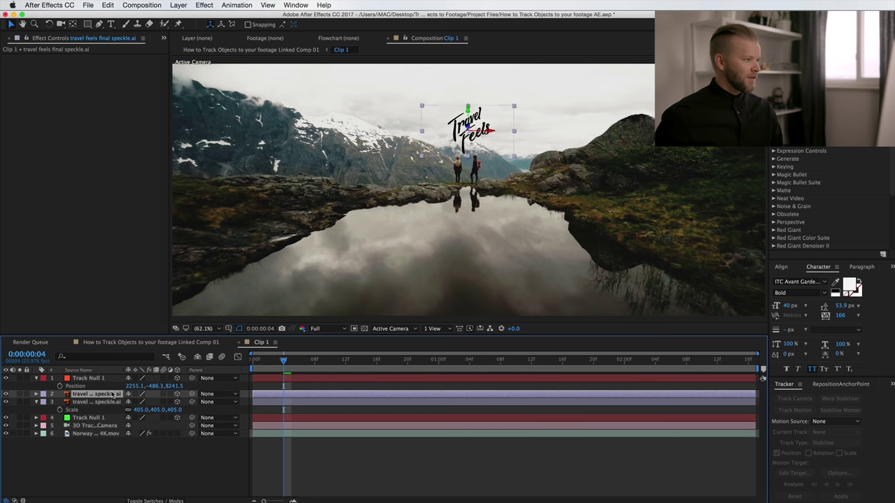
{"action": "left_click_drag", "start_coordinate": [482, 146], "coordinate": [482, 260]}
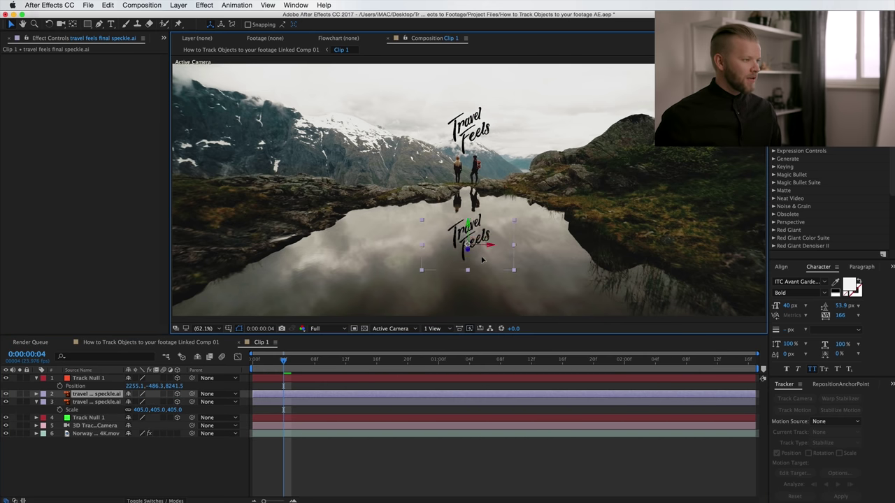
Find the Flip preset and apply it to the duplicated logo on the lake to turn it upside down
{"action": "left_click", "coordinate": [803, 80]}
{"action": "type", "text": "flip"}
{"action": "left_click_drag", "start_coordinate": [788, 100], "coordinate": [488, 257]}
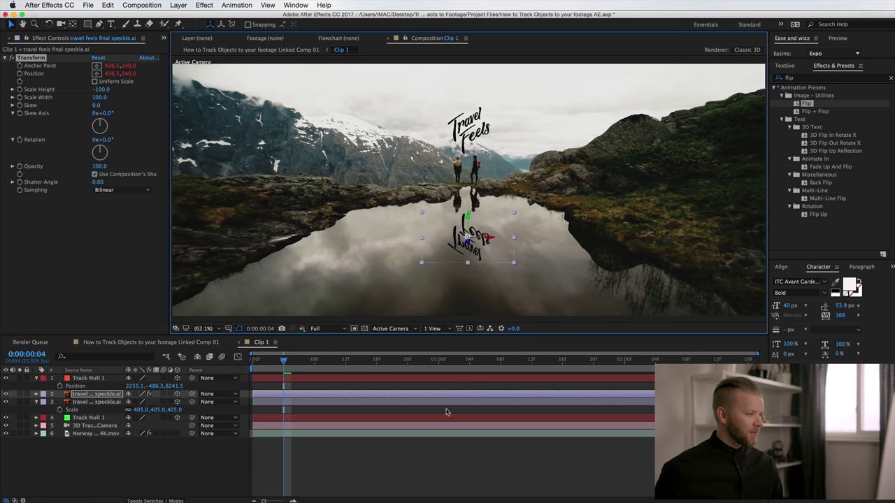
{"action": "left_click", "coordinate": [368, 472]}
Set the flipped logo layer's opacity to 63% and scrub the opening frames to check the reflection
{"action": "left_click", "coordinate": [107, 396]}
{"action": "key", "text": "t"}
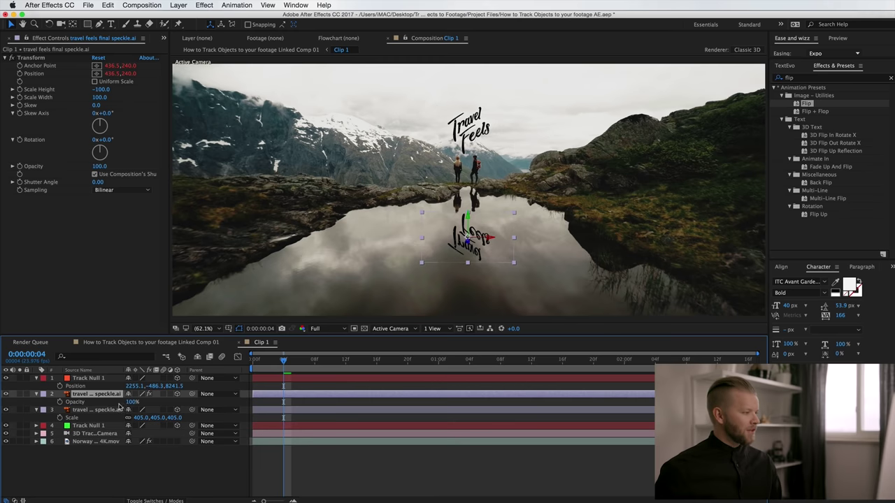
{"action": "left_click_drag", "start_coordinate": [129, 402], "coordinate": [108, 403]}
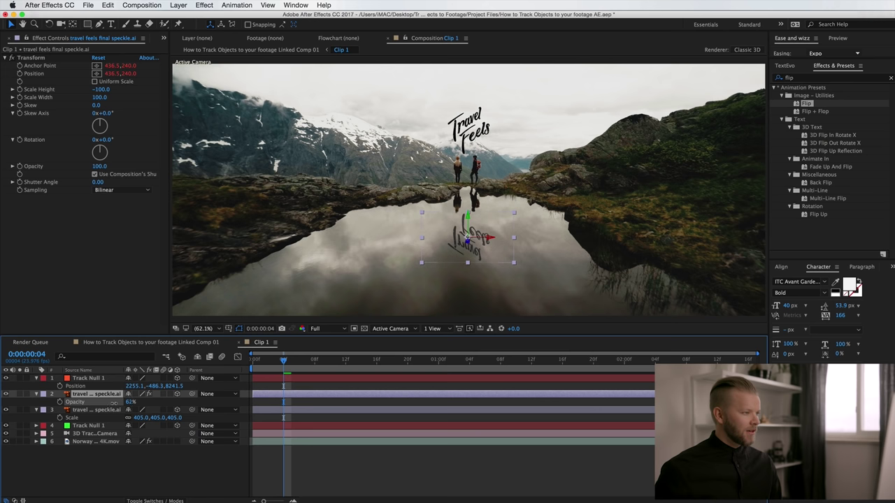
{"action": "left_click", "coordinate": [314, 473]}
{"action": "left_click", "coordinate": [265, 360]}
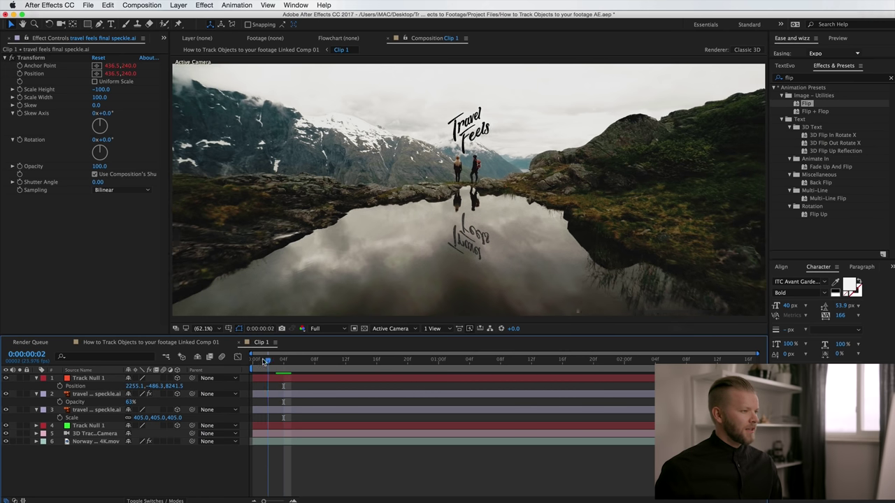
{"action": "left_click_drag", "start_coordinate": [266, 361], "coordinate": [323, 362]}
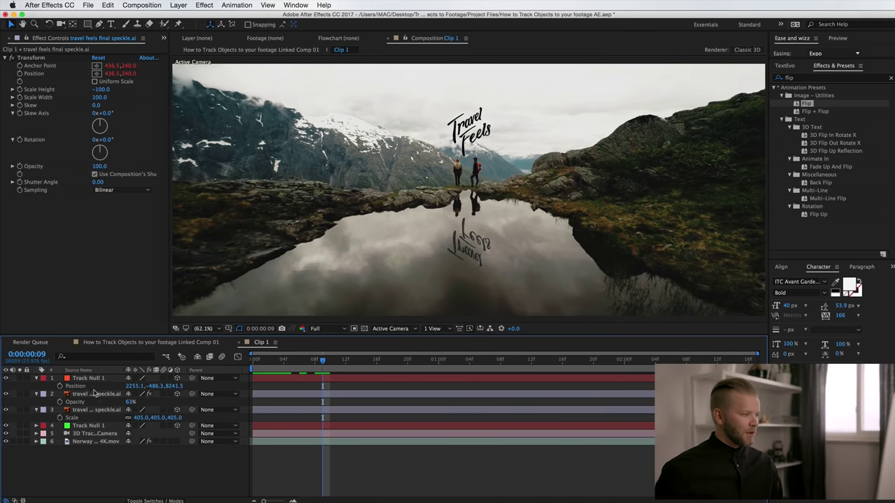
Apply the Fast Blur effect to the flipped logo layer and set its blurriness to 2
{"action": "left_click", "coordinate": [95, 393]}
{"action": "left_click", "coordinate": [820, 79]}
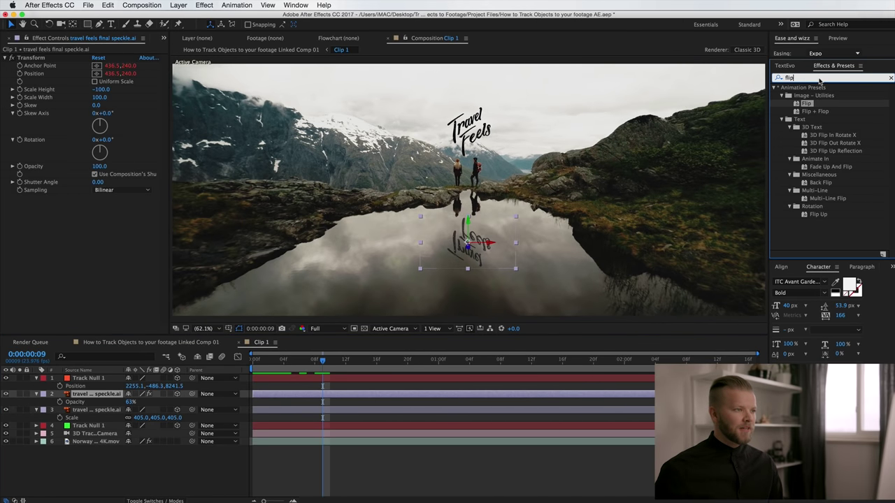
{"action": "type", "text": "fast"}
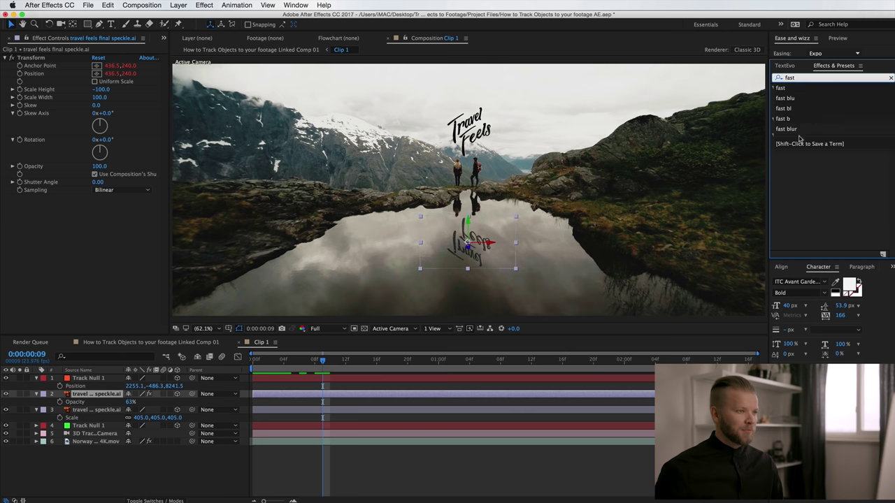
{"action": "type", "text": " blur"}
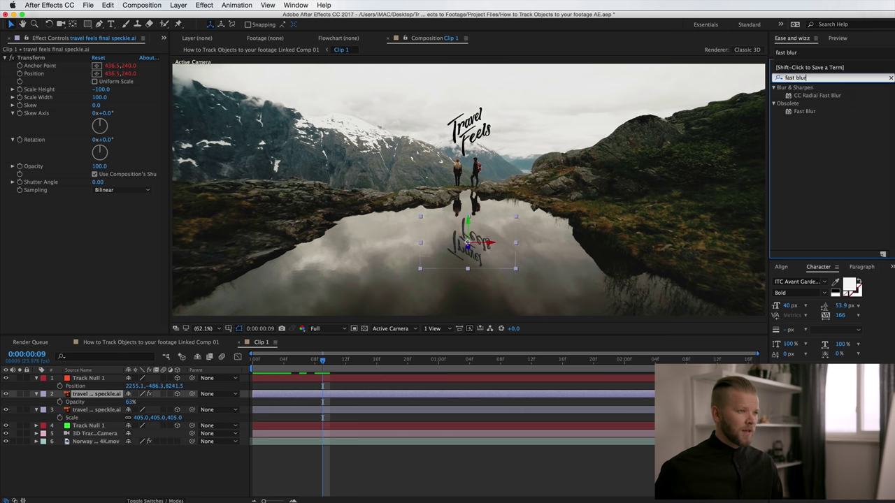
{"action": "left_click_drag", "start_coordinate": [804, 112], "coordinate": [95, 396]}
{"action": "type", "text": "1"}
{"action": "left_click", "coordinate": [107, 279]}
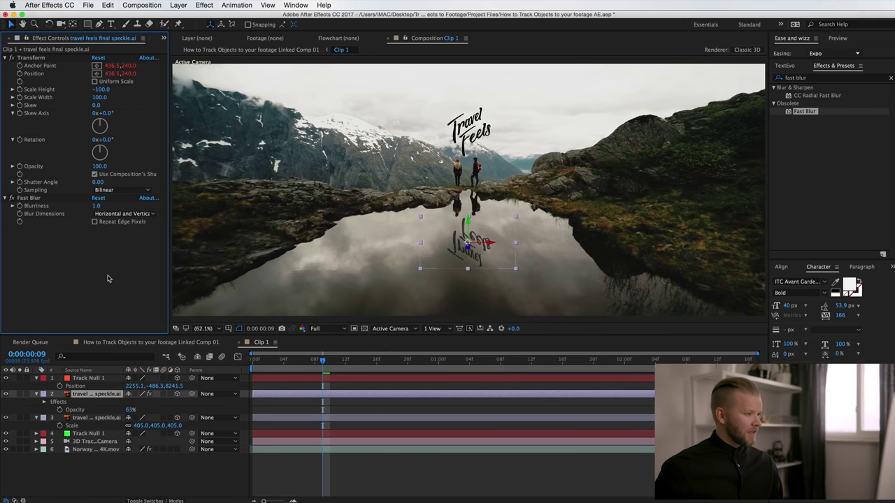
{"action": "left_click", "coordinate": [99, 207]}
{"action": "type", "text": "2"}
{"action": "left_click", "coordinate": [107, 274]}
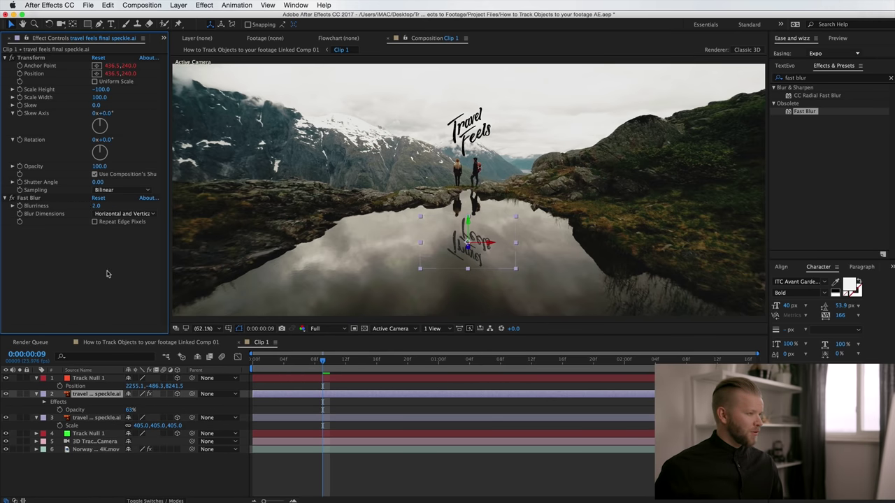
Compare the reflection with and without Fast Blur, and scrub the clip to check how both logos follow the footage
{"action": "left_click", "coordinate": [467, 483]}
{"action": "left_click", "coordinate": [11, 199]}
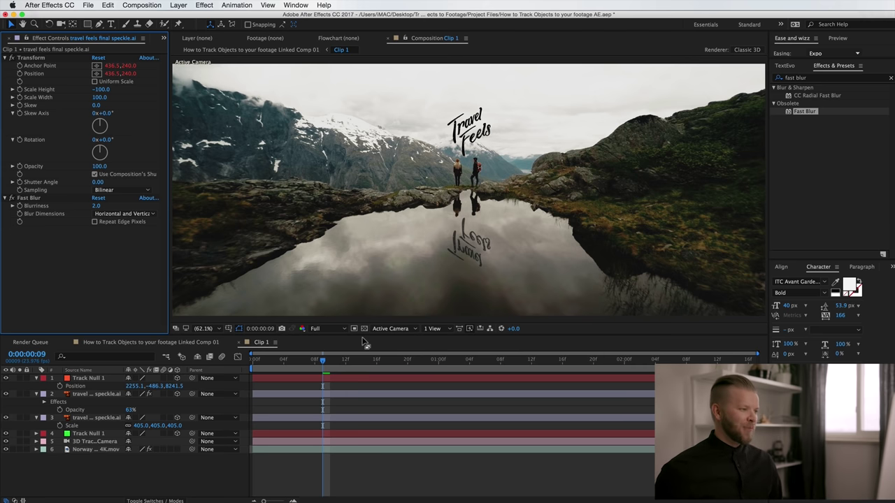
{"action": "left_click", "coordinate": [345, 359]}
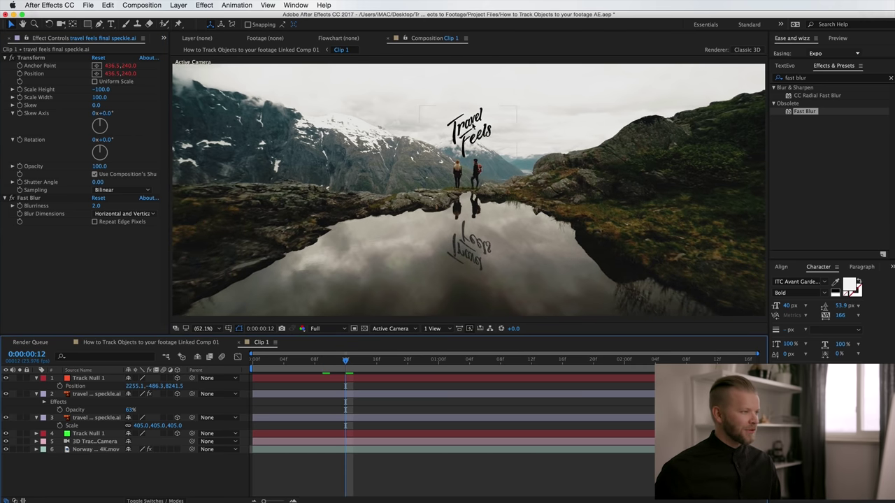
{"action": "left_click_drag", "start_coordinate": [346, 359], "coordinate": [248, 364]}
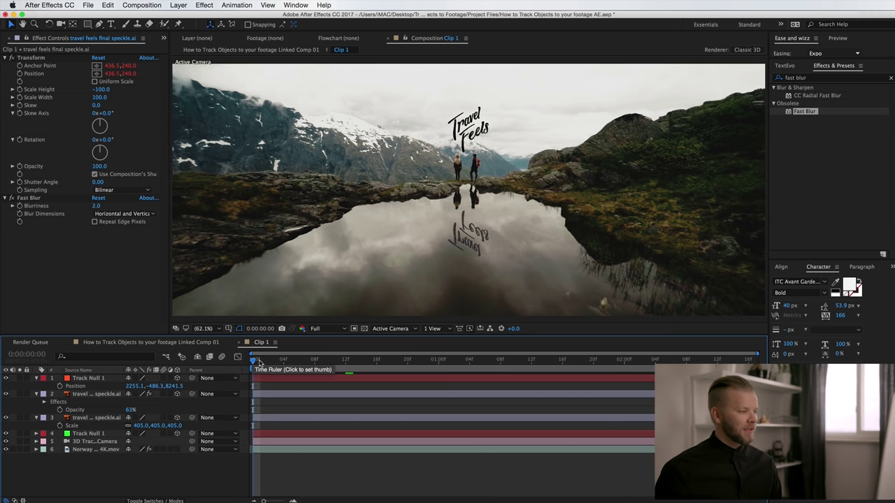
{"action": "left_click_drag", "start_coordinate": [264, 363], "coordinate": [278, 372]}
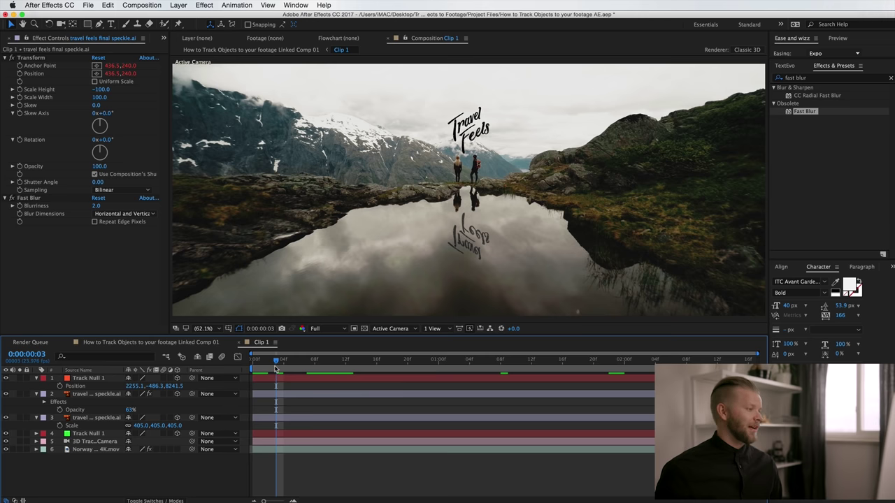
{"action": "left_click_drag", "start_coordinate": [275, 363], "coordinate": [392, 363]}
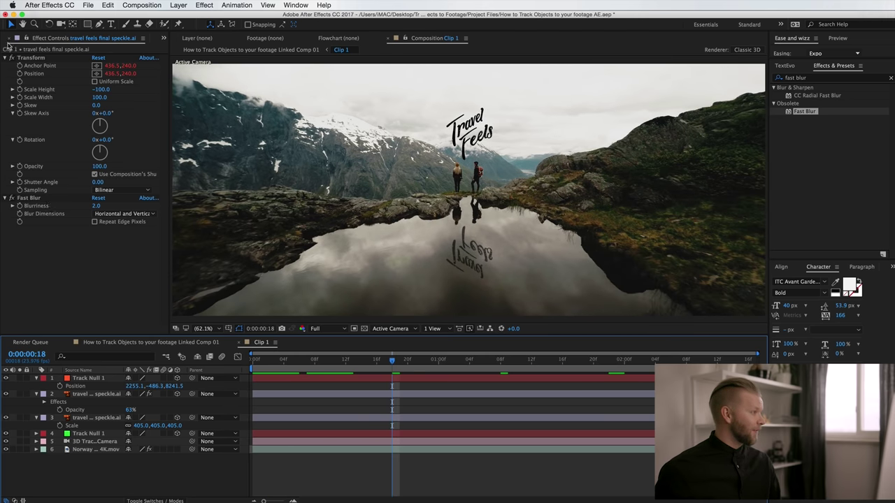
Add Trump Complacent.png to the Clip 1 composition as the uppermost layer and make it a 3D layer
{"action": "left_click", "coordinate": [80, 246]}
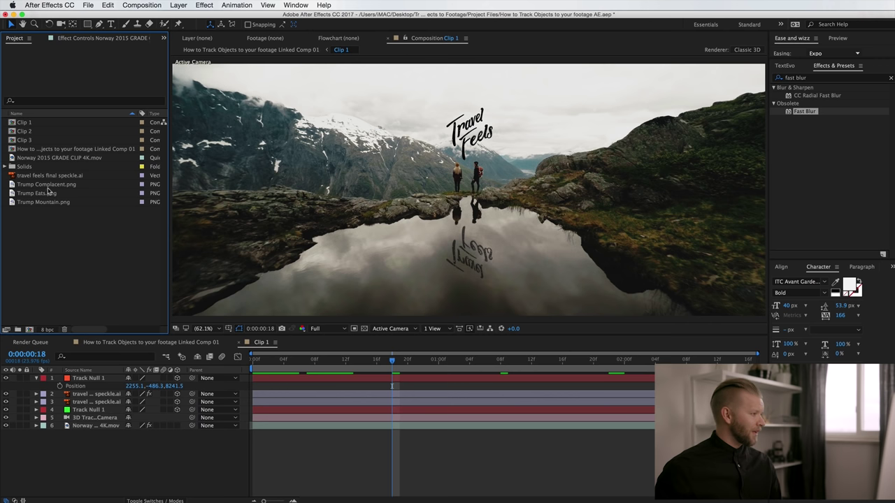
{"action": "left_click", "coordinate": [46, 184]}
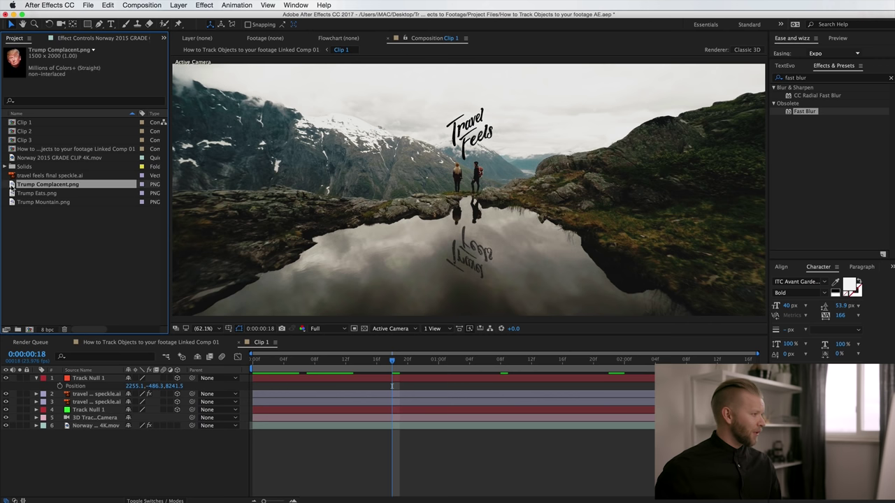
{"action": "left_click_drag", "start_coordinate": [100, 186], "coordinate": [458, 158]}
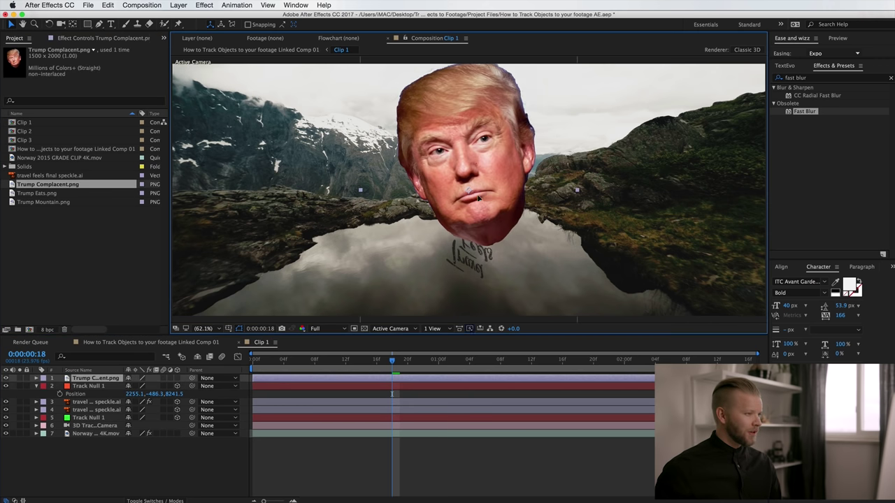
{"action": "left_click", "coordinate": [177, 378]}
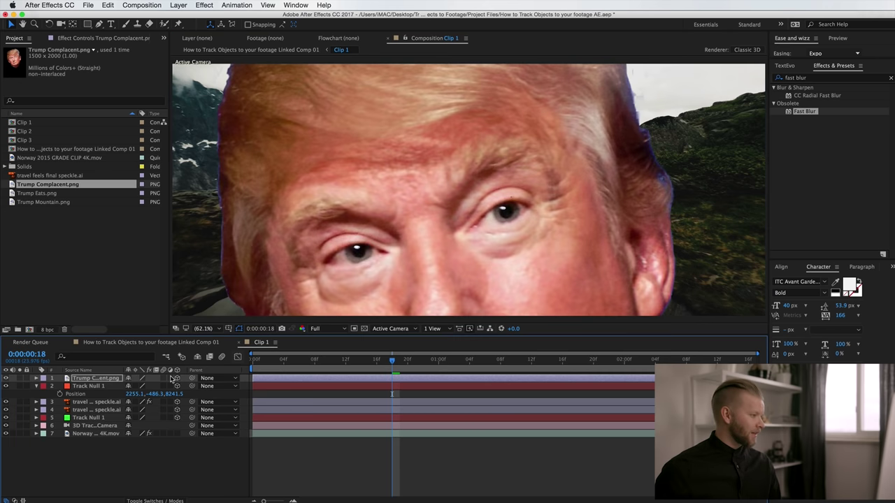
Scale the Trump Complacent.png layer to 37% and move the head up over the hikers
{"action": "key", "text": "s"}
{"action": "left_click_drag", "start_coordinate": [141, 386], "coordinate": [97, 386]}
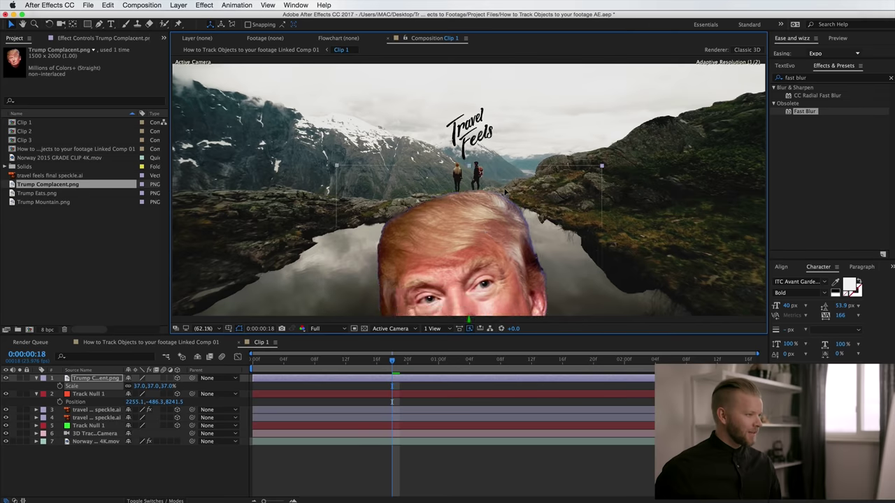
{"action": "left_click_drag", "start_coordinate": [505, 192], "coordinate": [522, 103]}
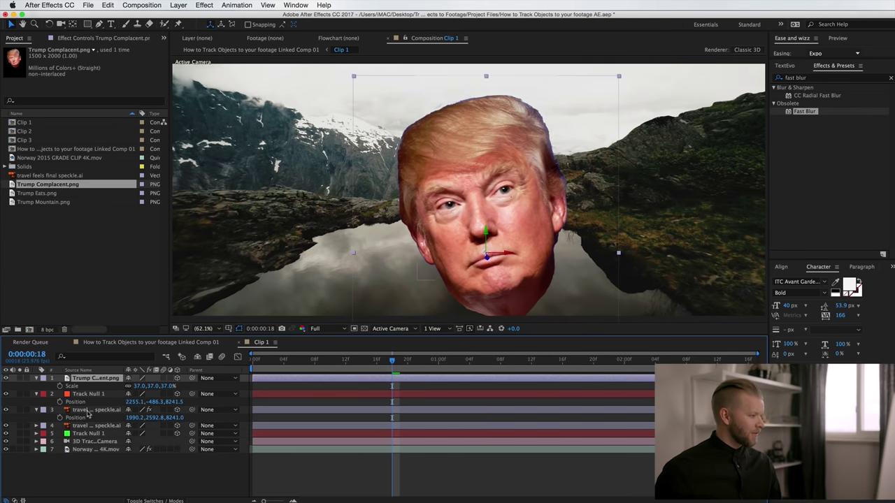
Copy the position of the upright travel feels logo layer onto the Trump Complacent.png layer
{"action": "left_click", "coordinate": [88, 412]}
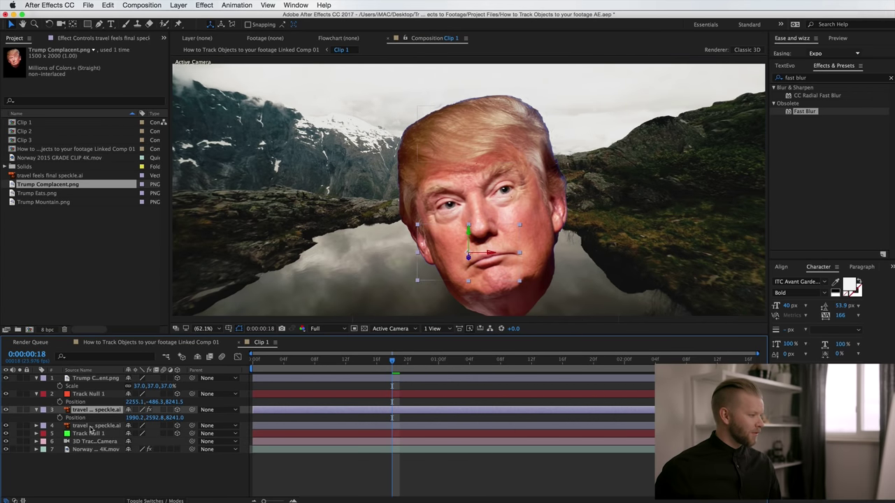
{"action": "left_click", "coordinate": [91, 426]}
{"action": "key", "text": "p"}
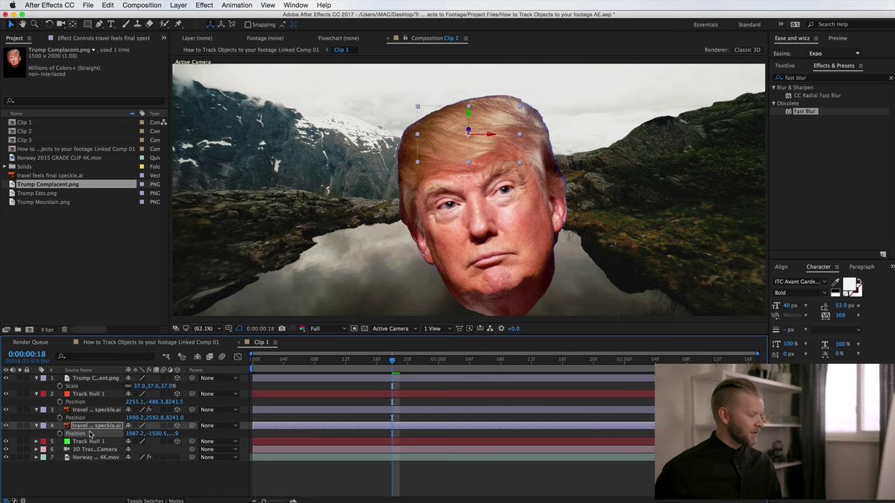
{"action": "left_click", "coordinate": [91, 379]}
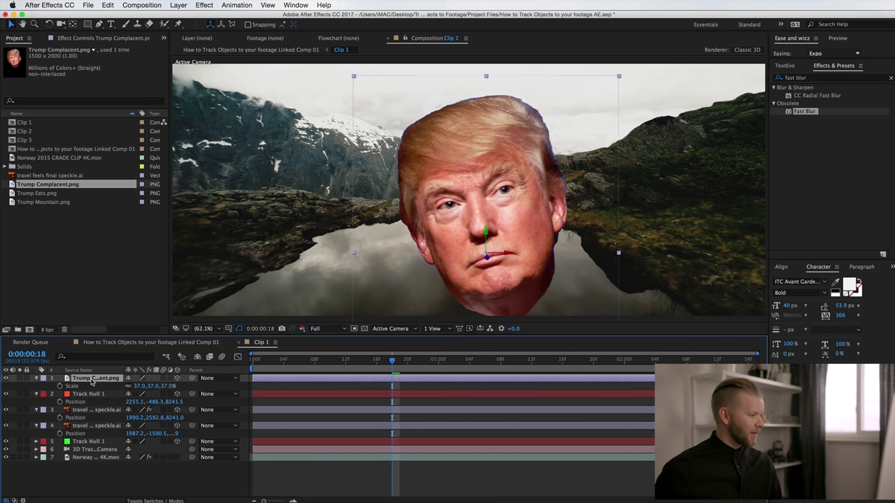
{"action": "key", "text": "super+v"}
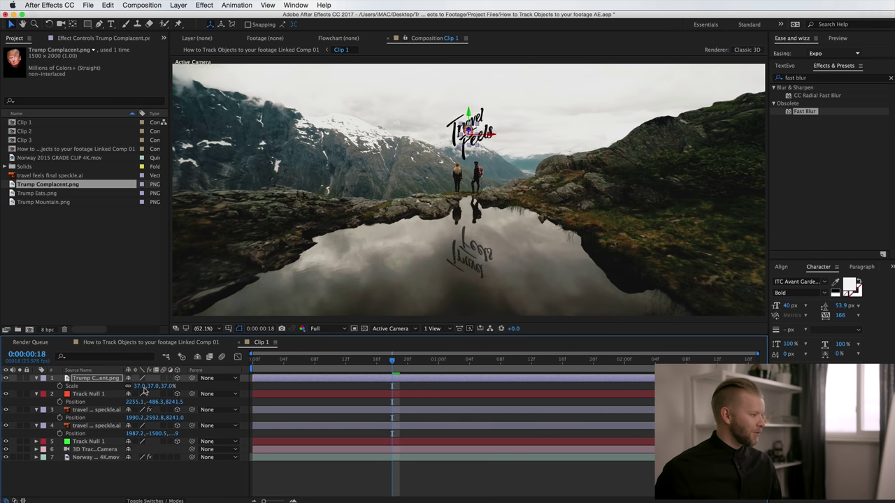
Scale the Trump Complacent.png layer to 169% and hide both travel feels final speckle.ai layers
{"action": "left_click_drag", "start_coordinate": [147, 386], "coordinate": [203, 386]}
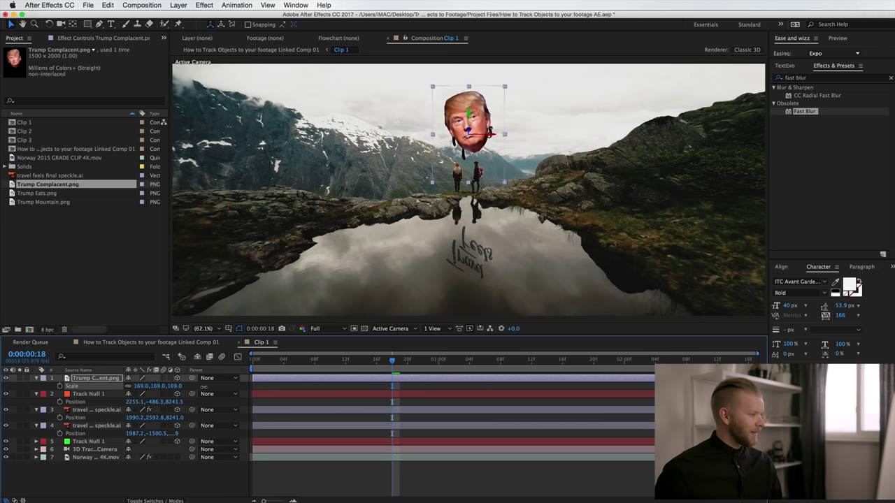
{"action": "left_click", "coordinate": [6, 426]}
{"action": "left_click", "coordinate": [425, 388]}
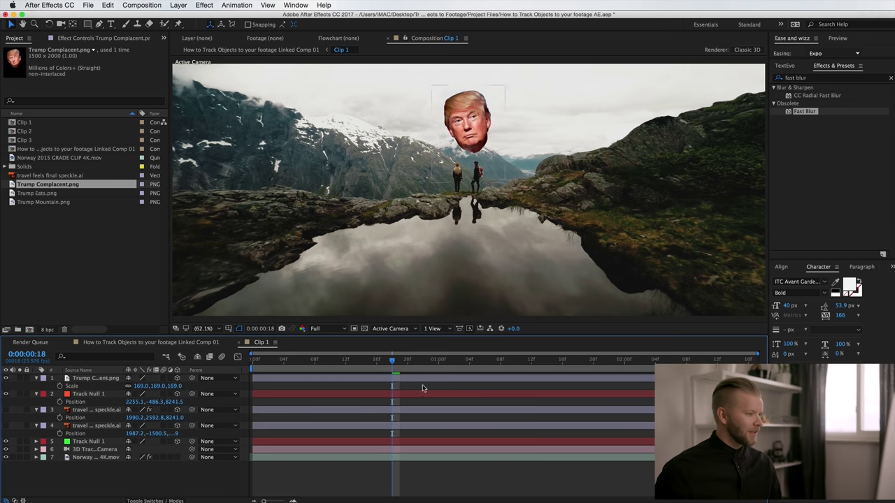
Play and scrub the clip to check how the head image tracks above the hikers
{"action": "key", "text": "space"}
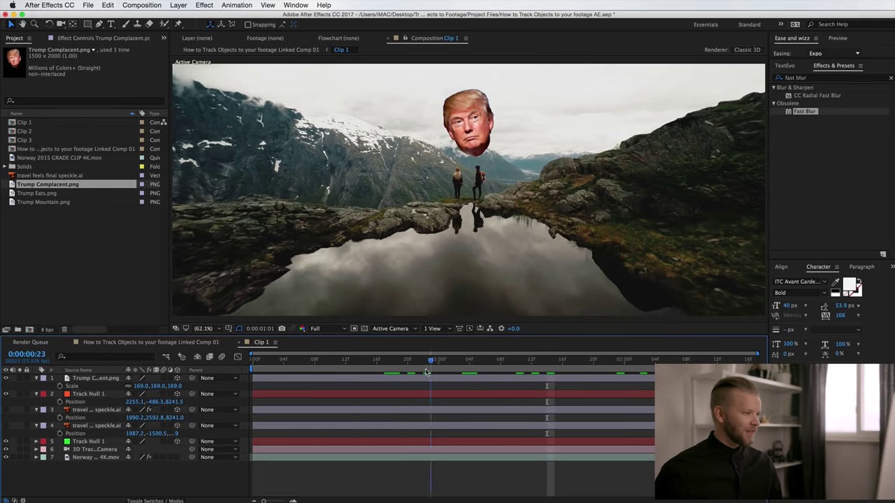
{"action": "left_click_drag", "start_coordinate": [557, 371], "coordinate": [399, 364]}
Duplicate the Trump Complacent.png layer and move the copy straight down onto the lake below the hikers
{"action": "left_click", "coordinate": [459, 142]}
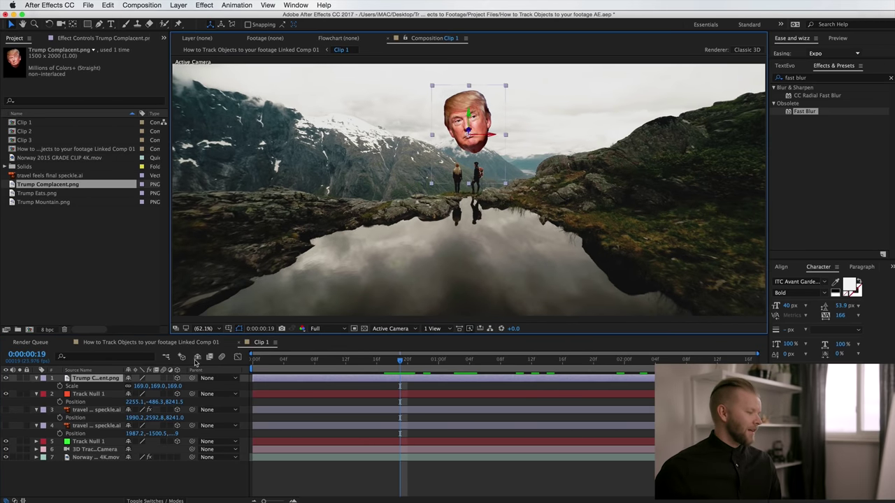
{"action": "key", "text": "super+d"}
{"action": "left_click_drag", "start_coordinate": [474, 152], "coordinate": [474, 311]}
Find the Flip preset and apply it to the duplicated head image on the lake
{"action": "left_click", "coordinate": [803, 78]}
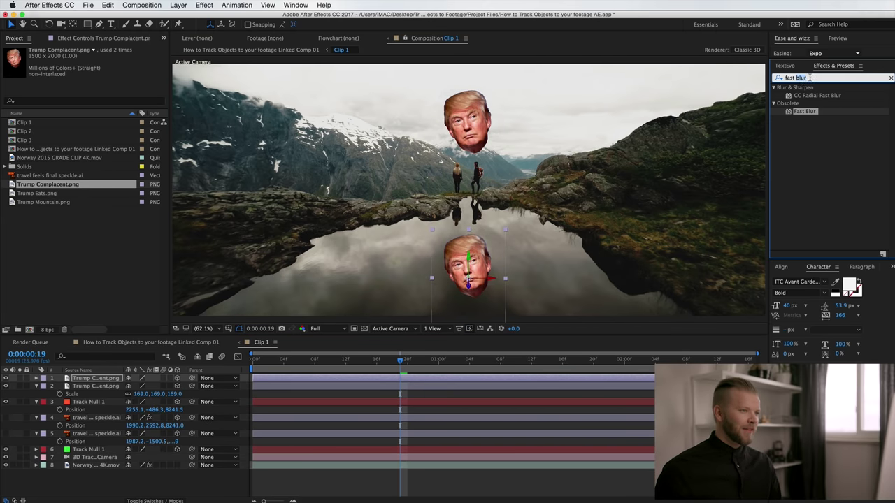
{"action": "type", "text": "flip"}
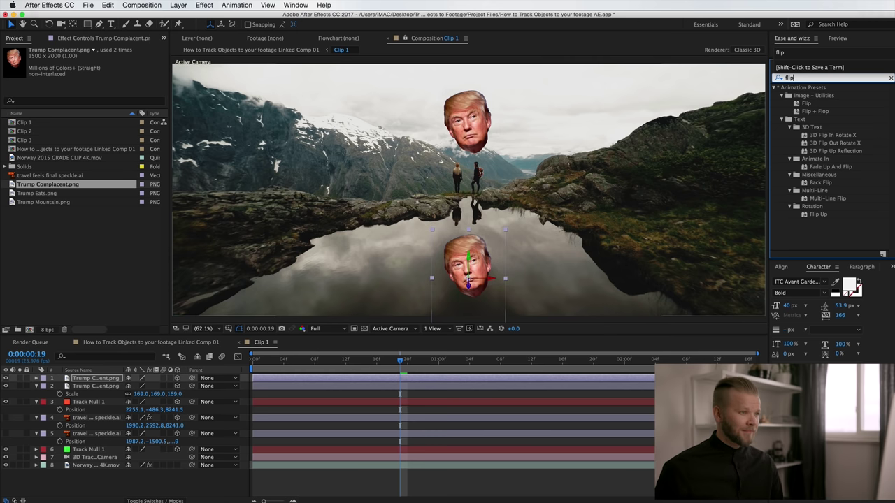
{"action": "double_click", "coordinate": [806, 103]}
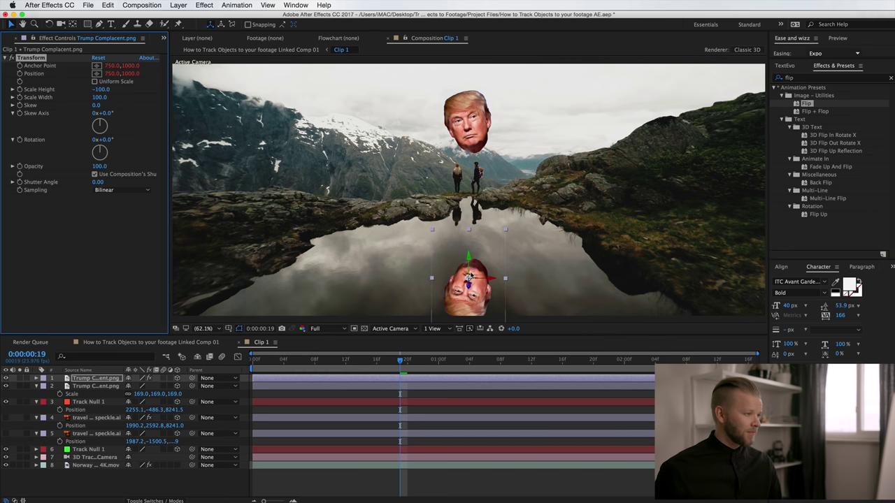
Move the flipped head copy up the lake to just below the hikers' reflections and set its opacity to 64%
{"action": "left_click_drag", "start_coordinate": [468, 284], "coordinate": [471, 264]}
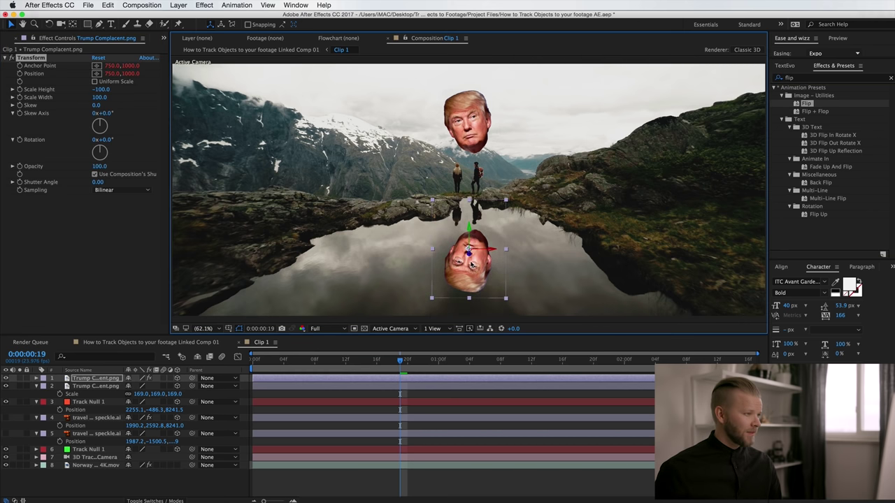
{"action": "key", "text": "t"}
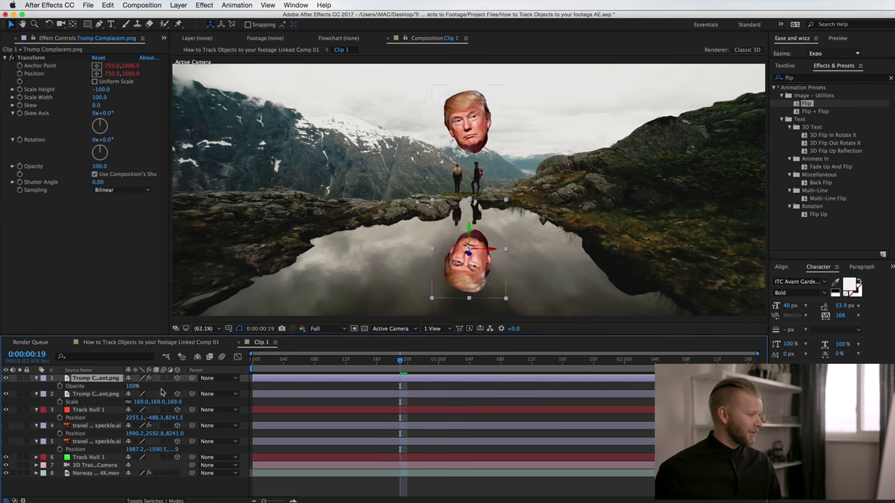
{"action": "left_click_drag", "start_coordinate": [130, 386], "coordinate": [109, 386]}
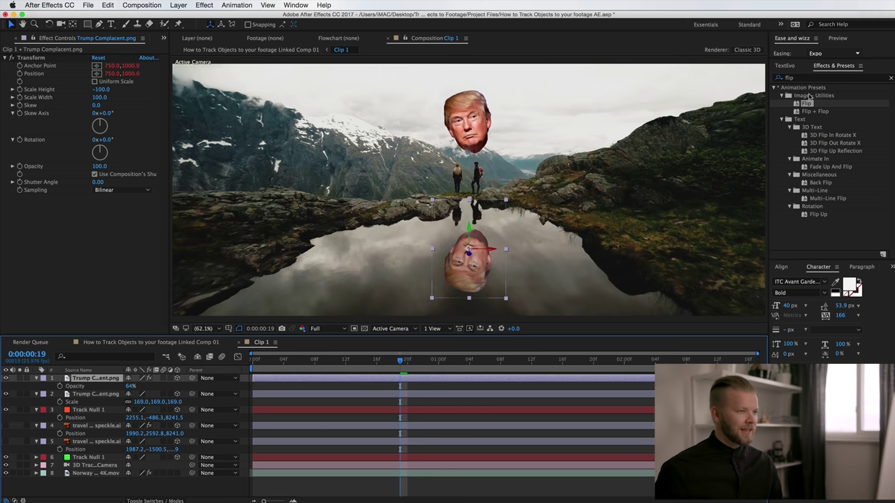
Find the Fast Blur effect, apply it to the flipped head copy and set its blurriness to 5.3
{"action": "left_click", "coordinate": [813, 79]}
{"action": "type", "text": "fast"}
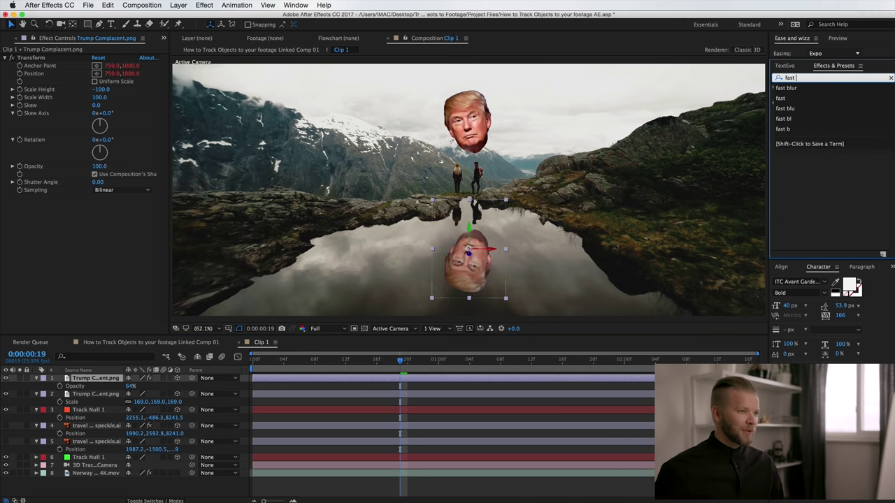
{"action": "key", "text": "Return"}
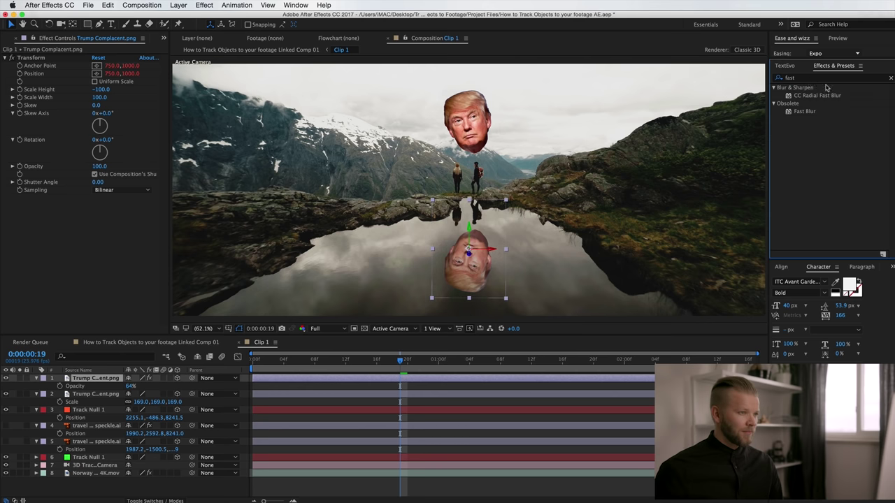
{"action": "left_click_drag", "start_coordinate": [788, 113], "coordinate": [78, 379]}
{"action": "left_click_drag", "start_coordinate": [96, 207], "coordinate": [108, 253]}
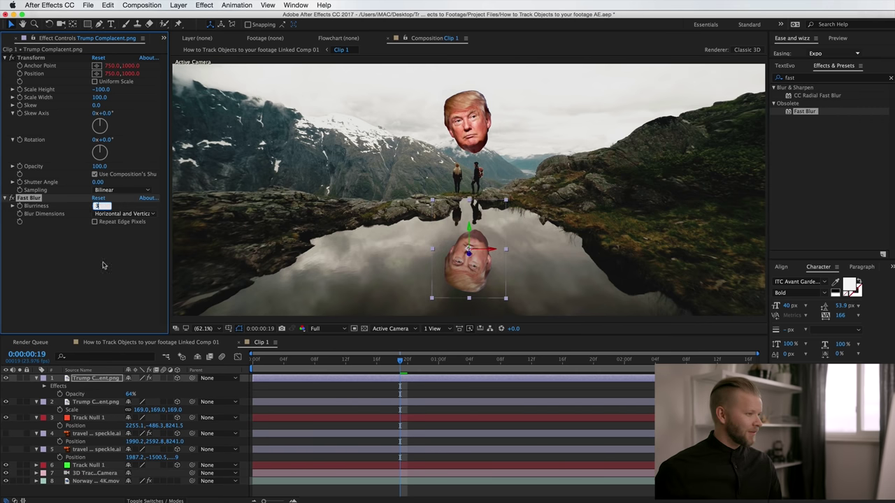
Play and scrub the clip to check how the head and its reflection follow the footage
{"action": "key", "text": "space"}
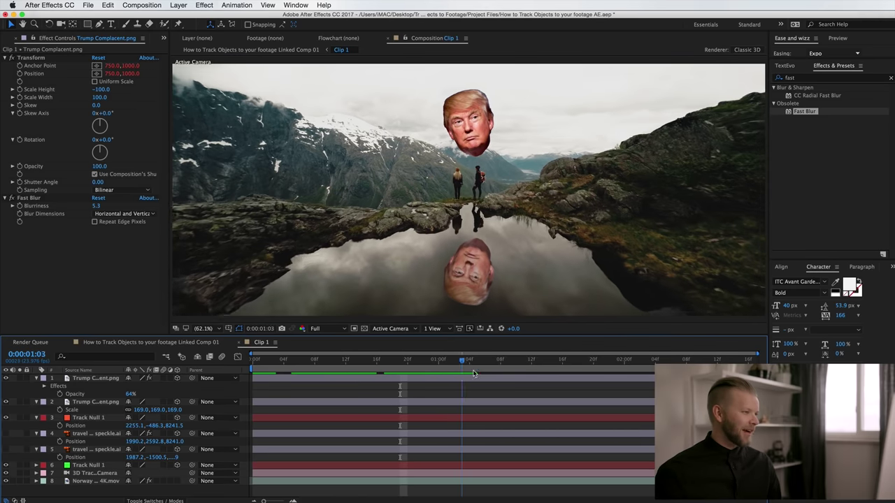
{"action": "key", "text": "space"}
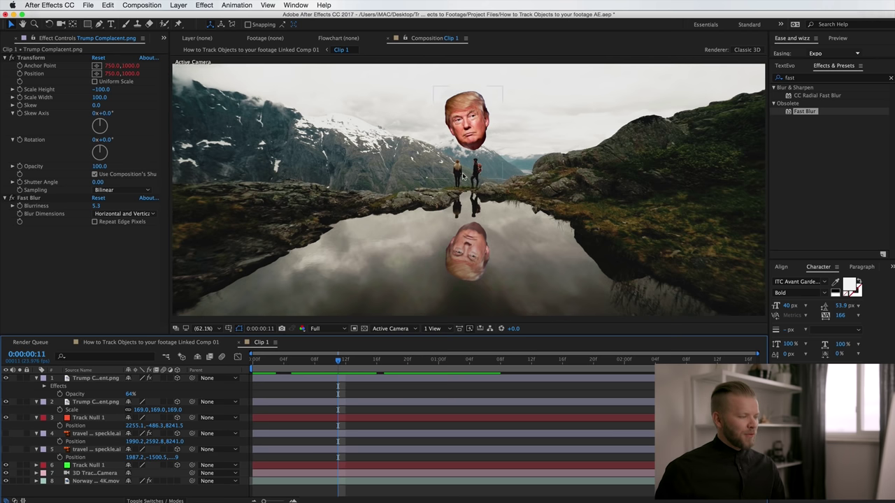
{"action": "left_click", "coordinate": [467, 128]}
{"action": "key", "text": "Delete"}
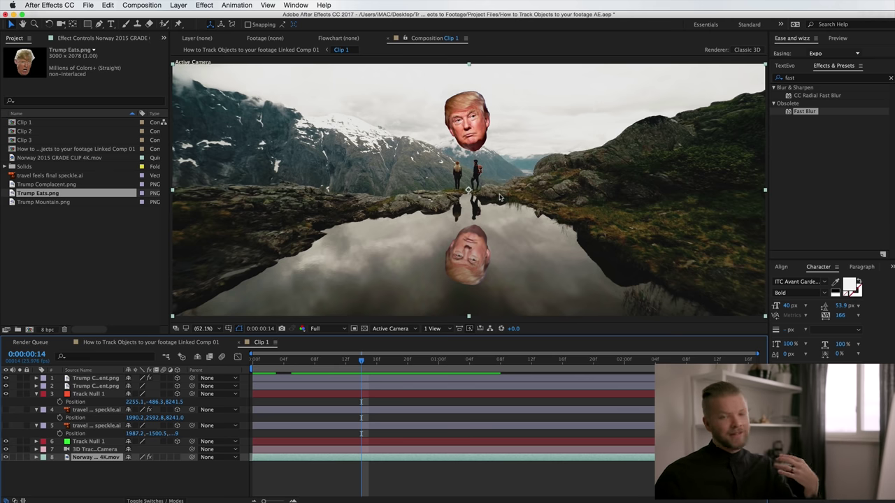
{"action": "left_click", "coordinate": [567, 360]}
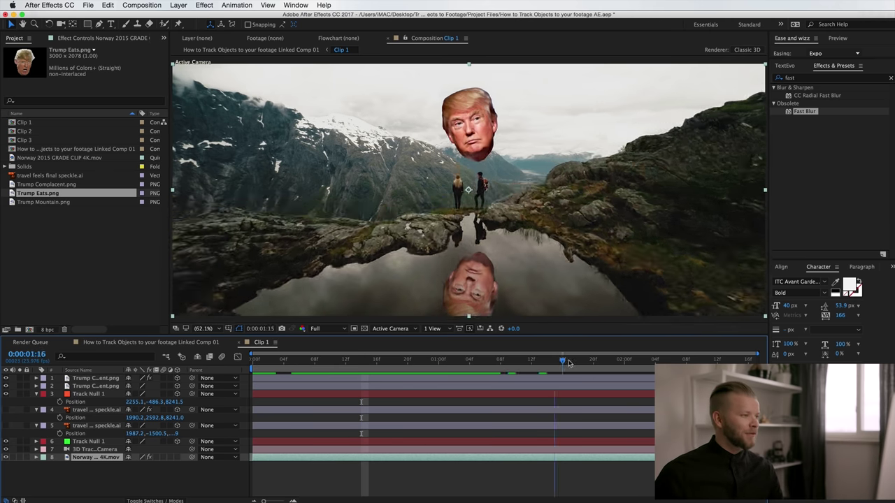
{"action": "left_click", "coordinate": [346, 361]}
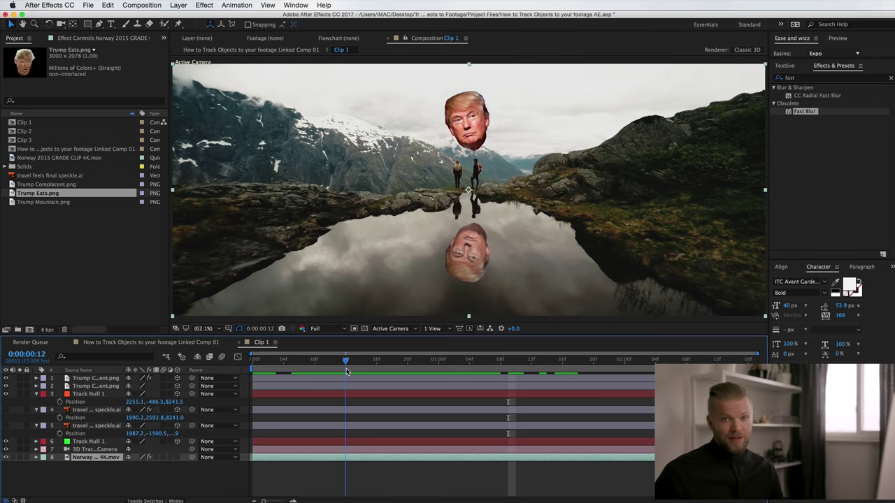
{"action": "left_click_drag", "start_coordinate": [346, 369], "coordinate": [328, 365]}
{"action": "left_click", "coordinate": [483, 190]}
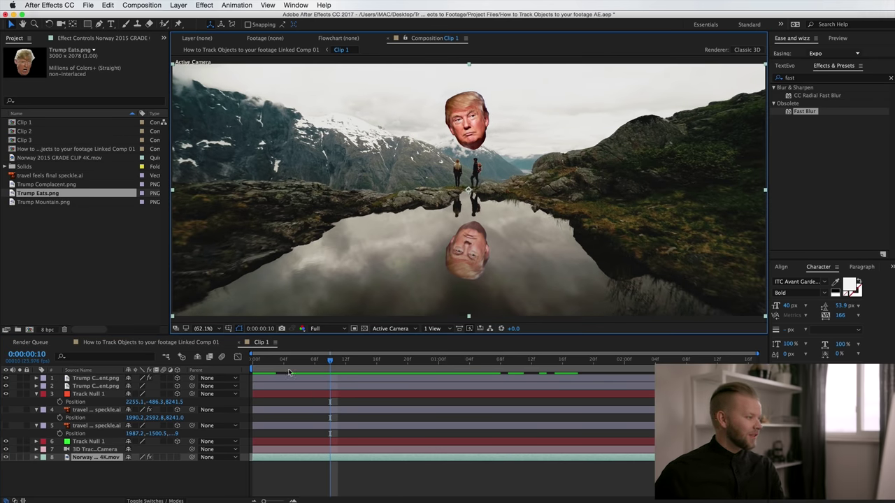
Delete both Trump Complacent.png layers from the Clip 1 composition
{"action": "left_click", "coordinate": [100, 387]}
{"action": "left_click", "coordinate": [106, 379], "text": "shift"}
{"action": "key", "text": "Delete"}
Add Trump Eats.png to the Clip 1 composition and make it a 3D layer
{"action": "left_click", "coordinate": [47, 221]}
{"action": "left_click", "coordinate": [33, 194]}
{"action": "left_click_drag", "start_coordinate": [34, 194], "coordinate": [441, 185]}
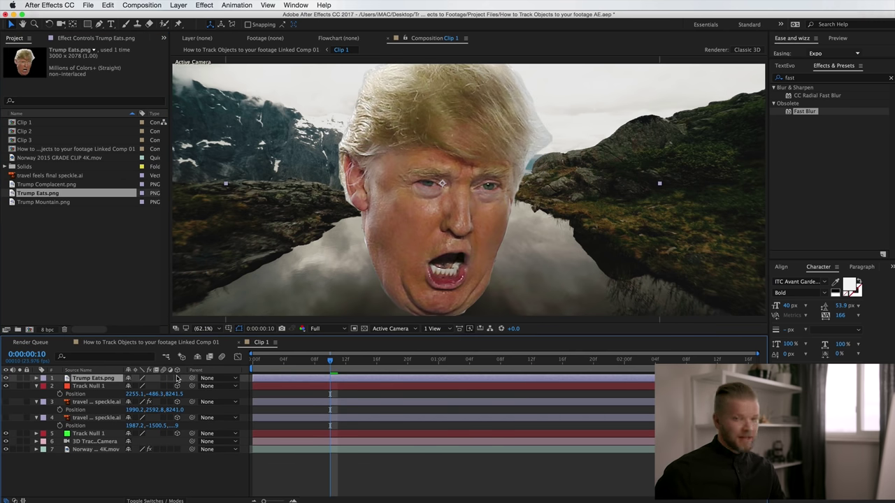
{"action": "left_click", "coordinate": [177, 378]}
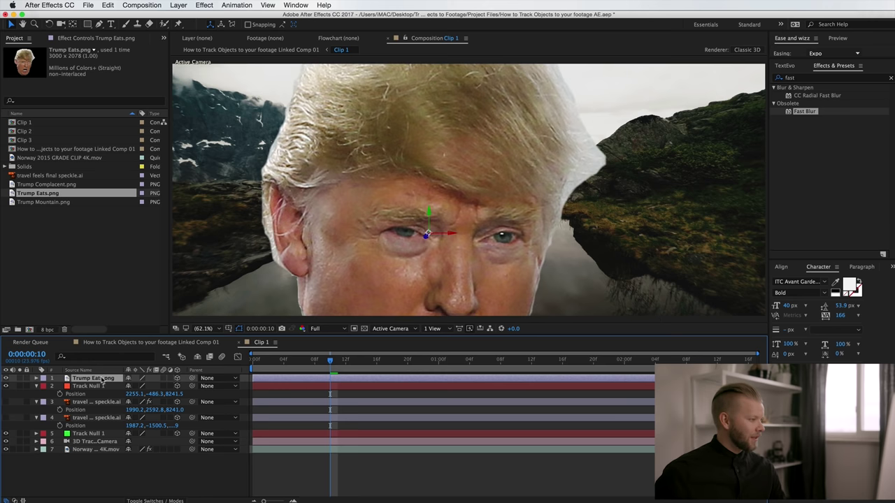
{"action": "left_click_drag", "start_coordinate": [397, 198], "coordinate": [537, 167]}
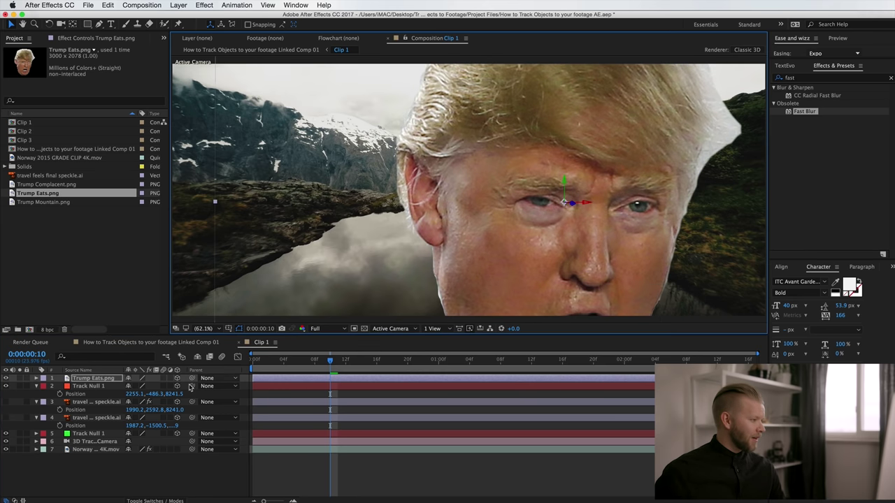
Copy the position of the bottommost hidden travel feels final speckle.ai layer to the Trump Eats.png layer and preview its tracking
{"action": "left_click", "coordinate": [100, 401]}
{"action": "left_click", "coordinate": [93, 417]}
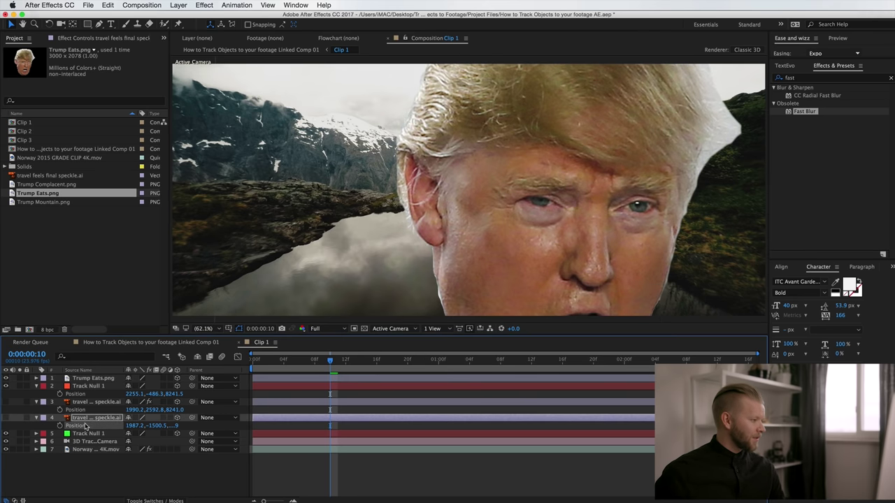
{"action": "left_click", "coordinate": [94, 378]}
{"action": "key", "text": "super+v"}
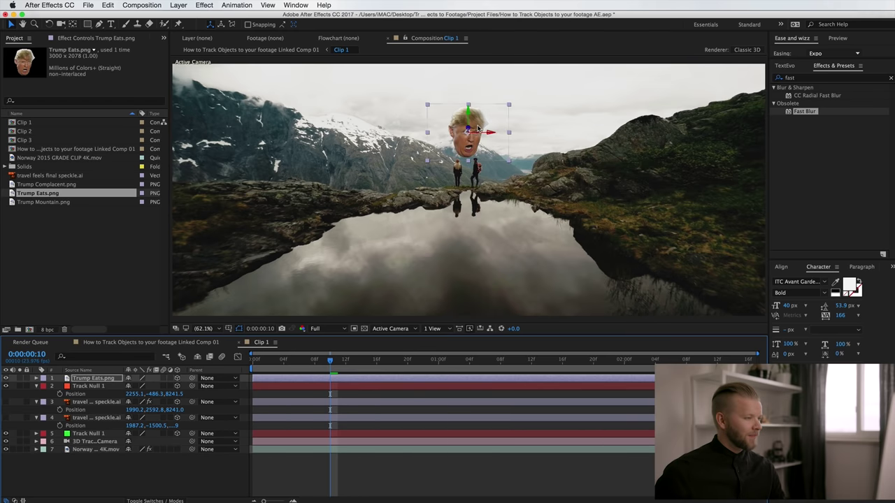
{"action": "left_click_drag", "start_coordinate": [470, 151], "coordinate": [471, 147]}
{"action": "key", "text": "space"}
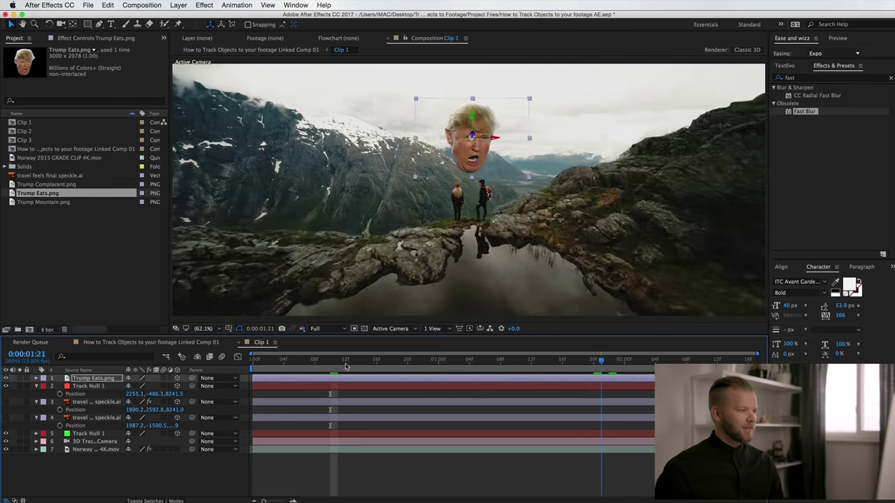
{"action": "left_click", "coordinate": [538, 361]}
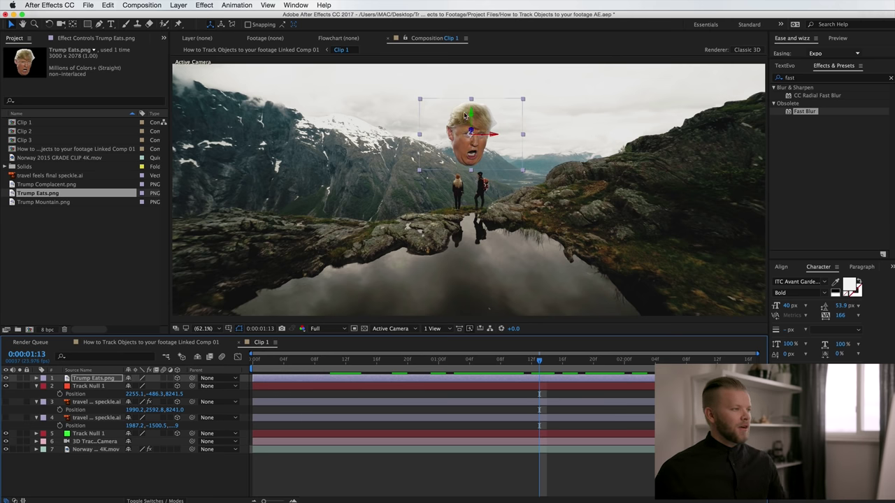
Push the Trump Eats.png head farther back in depth, raise it above the hikers and scale it to 160%
{"action": "left_click", "coordinate": [113, 379]}
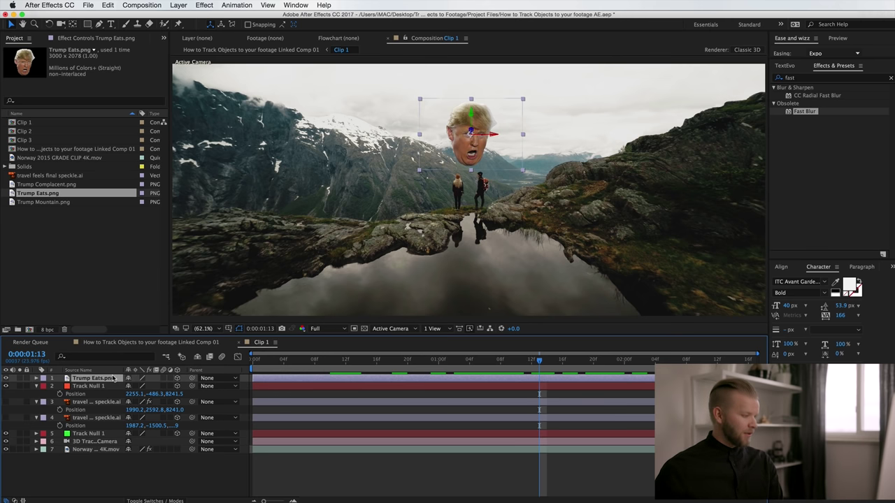
{"action": "key", "text": "p"}
{"action": "left_click_drag", "start_coordinate": [175, 386], "coordinate": [498, 382]}
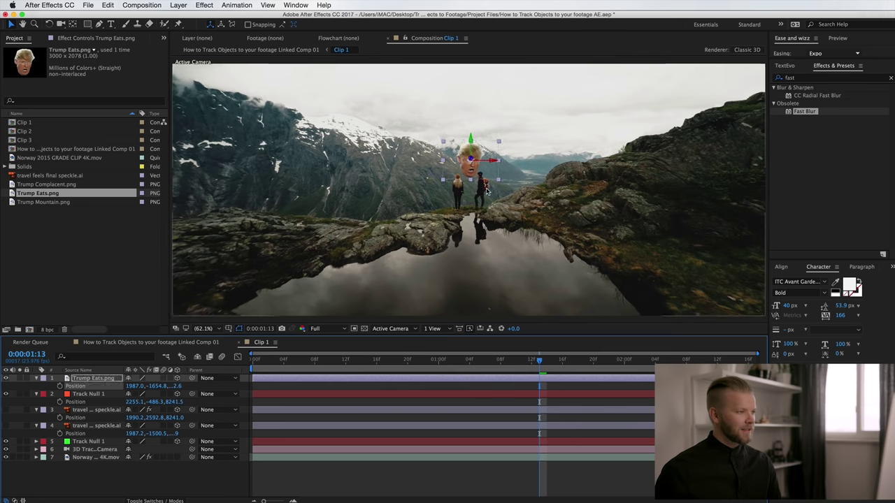
{"action": "left_click_drag", "start_coordinate": [479, 169], "coordinate": [478, 152]}
{"action": "left_click_drag", "start_coordinate": [175, 388], "coordinate": [326, 385]}
{"action": "left_click_drag", "start_coordinate": [472, 147], "coordinate": [471, 142]}
{"action": "key", "text": "s"}
{"action": "left_click_drag", "start_coordinate": [136, 388], "coordinate": [162, 386]}
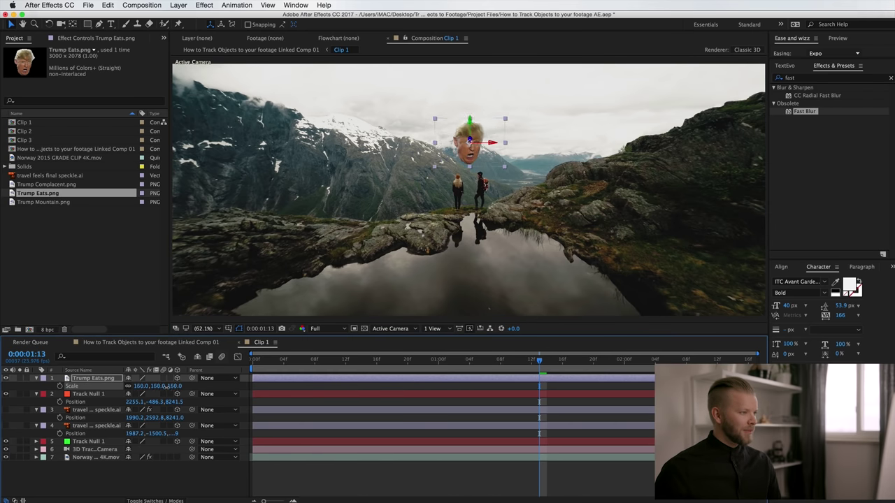
Play and scrub the clip to check how the distant Trump Eats.png head tracks
{"action": "left_click", "coordinate": [347, 389]}
{"action": "key", "text": "space"}
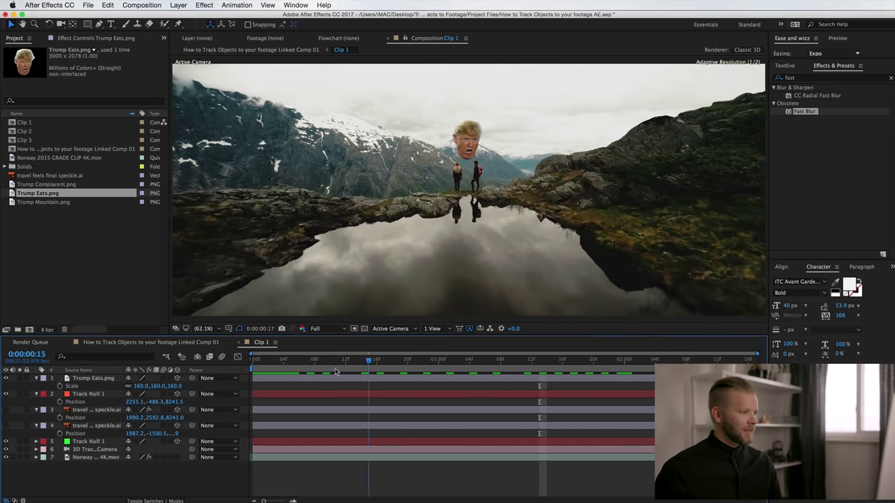
{"action": "left_click_drag", "start_coordinate": [635, 370], "coordinate": [435, 377]}
Set a starting position keyframe for the Trump Eats.png layer at 0:00:00:00
{"action": "left_click", "coordinate": [264, 380]}
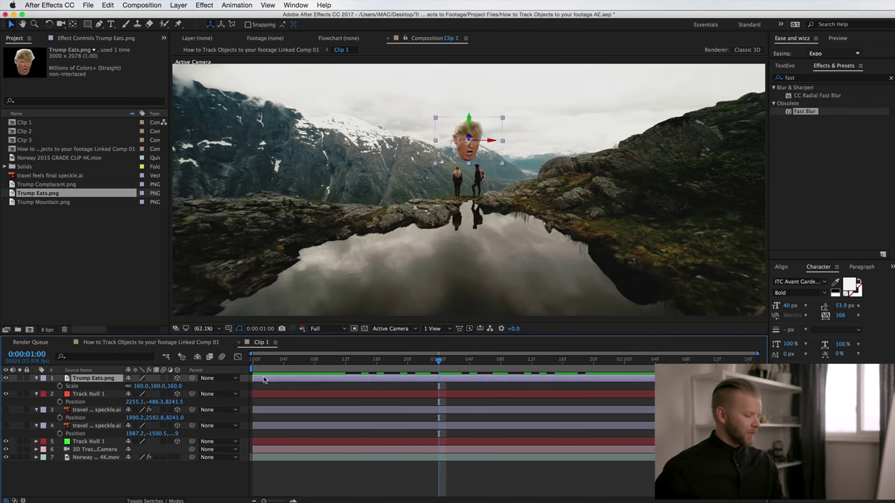
{"action": "key", "text": "p"}
{"action": "key", "text": "Home"}
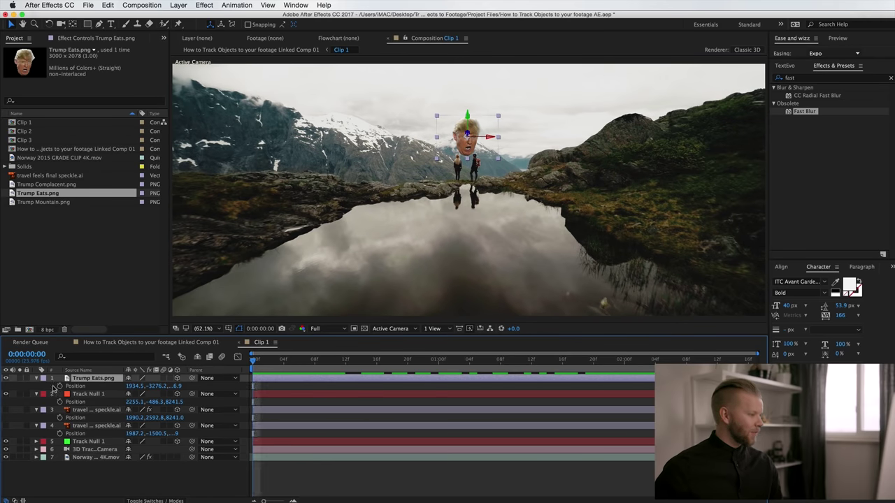
{"action": "left_click", "coordinate": [59, 386]}
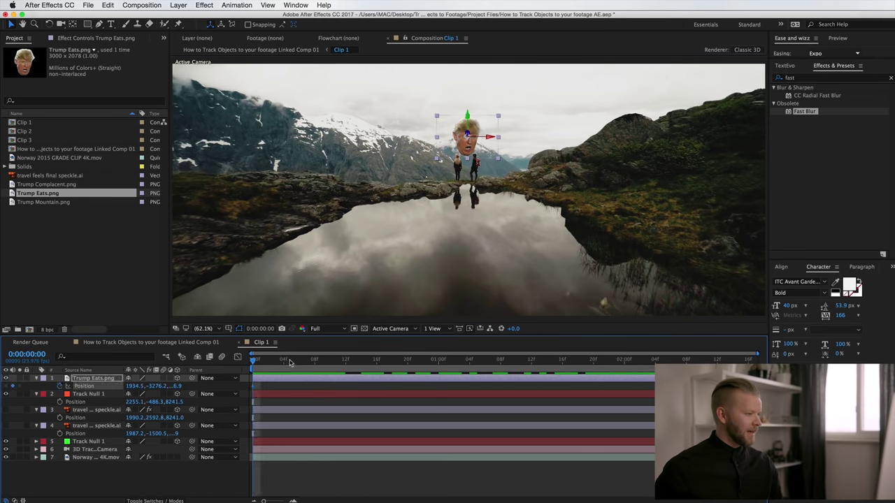
At 0:00:02:16, bring the Trump Eats.png head closer in depth and lower it to just above the hikers
{"action": "key", "text": "space"}
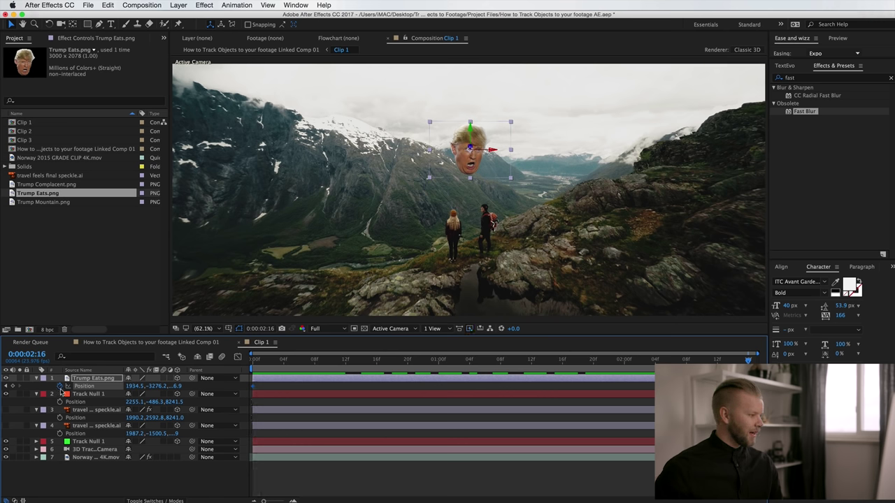
{"action": "left_click_drag", "start_coordinate": [177, 388], "coordinate": [49, 378]}
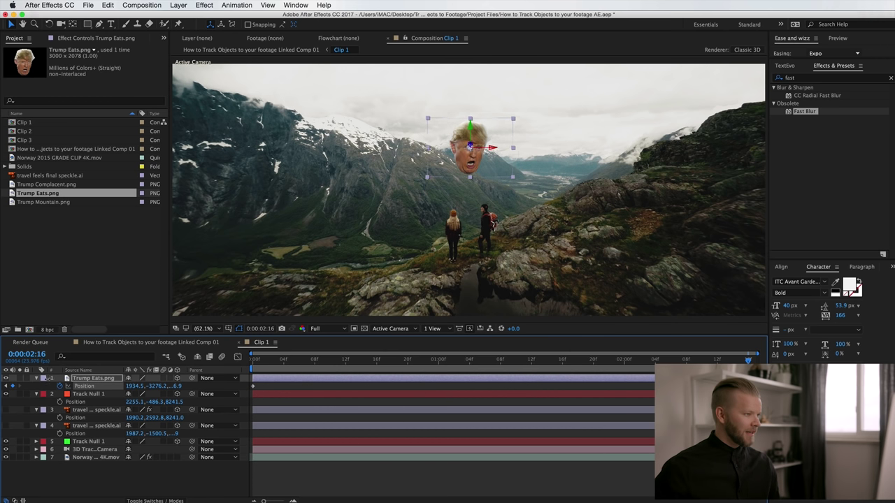
{"action": "left_click_drag", "start_coordinate": [162, 386], "coordinate": [105, 389]}
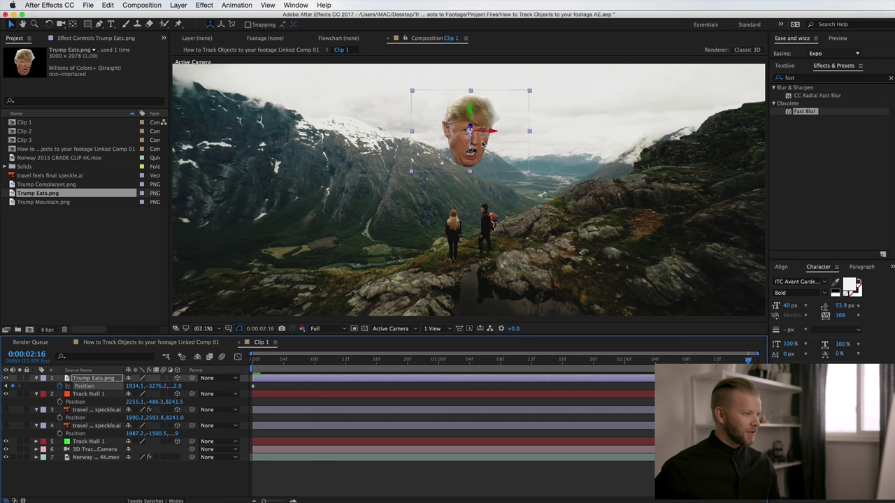
{"action": "left_click_drag", "start_coordinate": [471, 128], "coordinate": [493, 199]}
{"action": "key", "text": "super+z"}
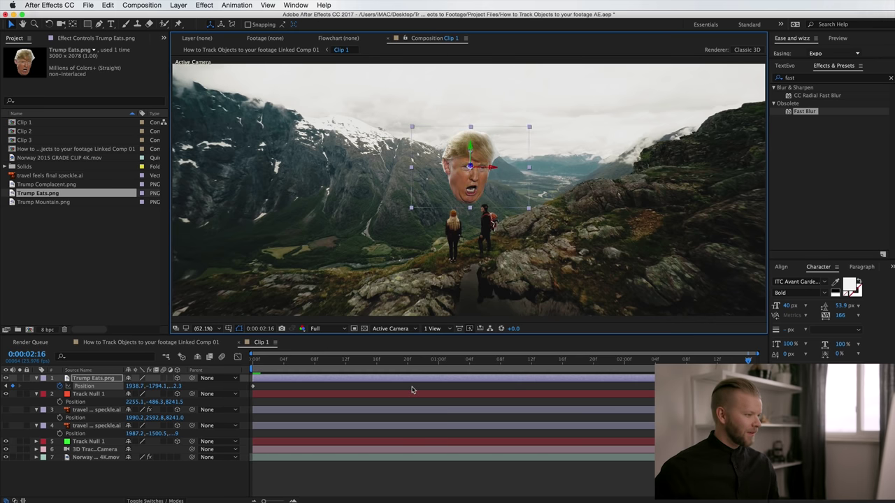
Preview the head's movement and bring it even closer to the camera in depth at 0:00:02:16
{"action": "left_click", "coordinate": [412, 390]}
{"action": "key", "text": "space"}
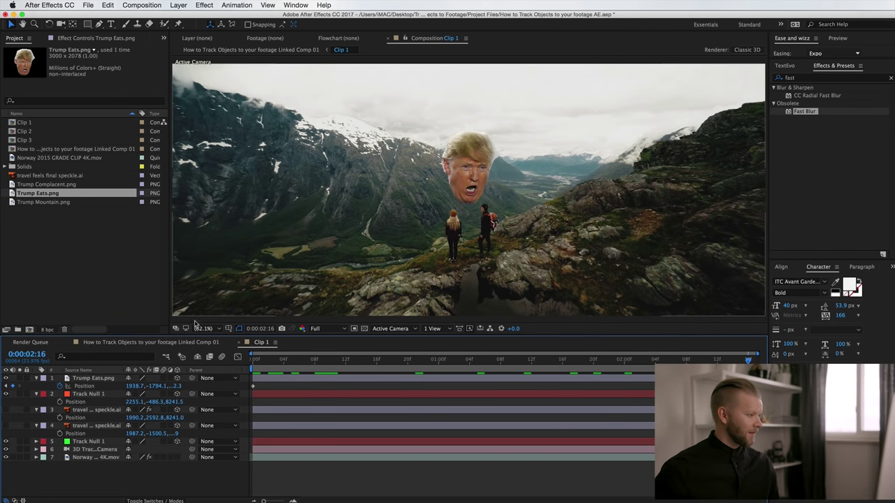
{"action": "left_click_drag", "start_coordinate": [177, 387], "coordinate": [79, 383]}
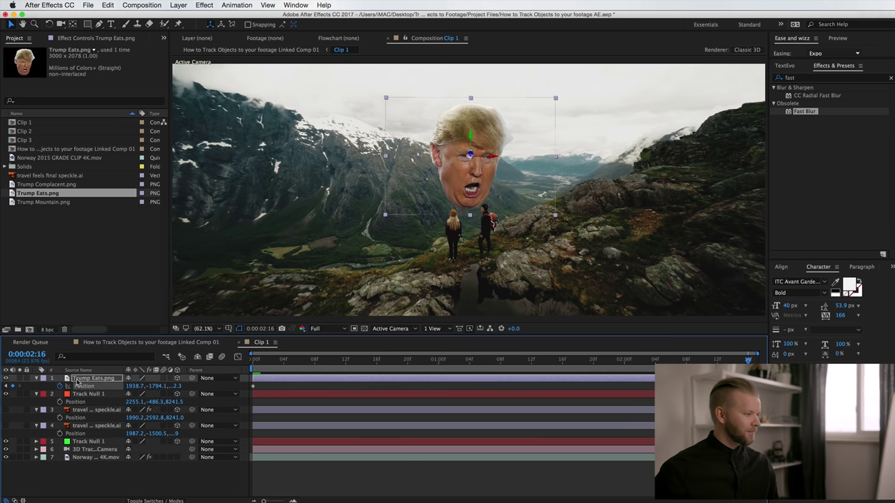
{"action": "left_click_drag", "start_coordinate": [179, 386], "coordinate": [186, 386]}
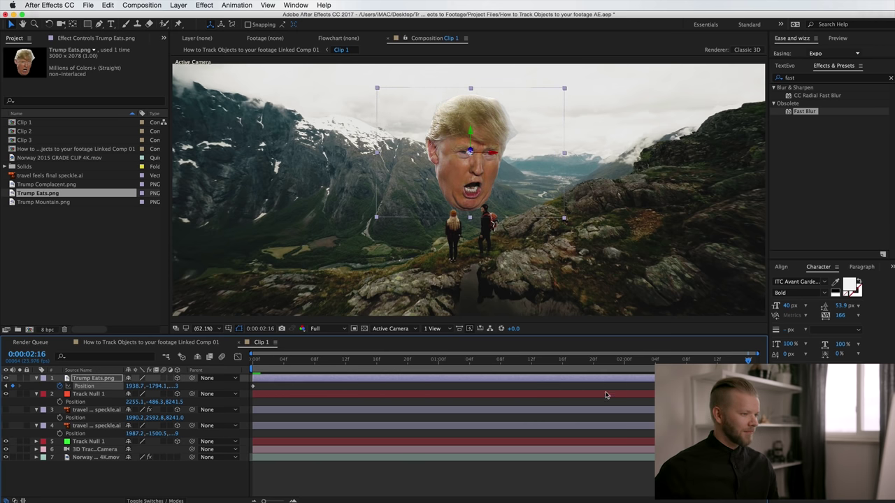
Play and scrub the clip to check the head's animated approach toward the hikers
{"action": "left_click", "coordinate": [566, 374]}
{"action": "left_click_drag", "start_coordinate": [519, 361], "coordinate": [390, 365]}
{"action": "key", "text": "space"}
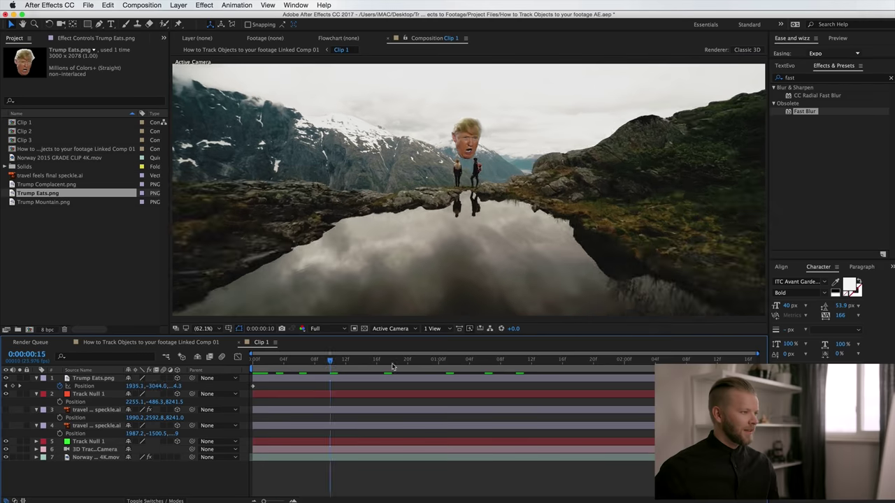
{"action": "left_click_drag", "start_coordinate": [748, 361], "coordinate": [236, 400]}
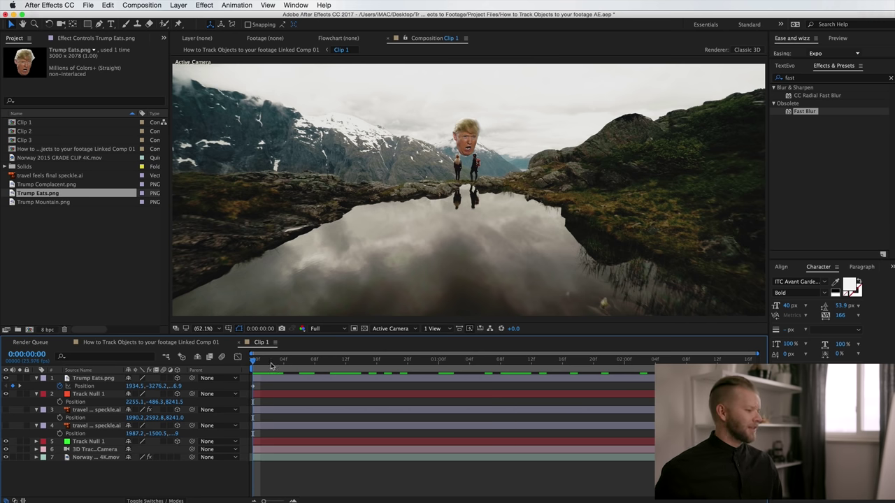
Go back to the main linked comp, locate the bridge shot and open the Clip 2 precomp
{"action": "key", "text": "space"}
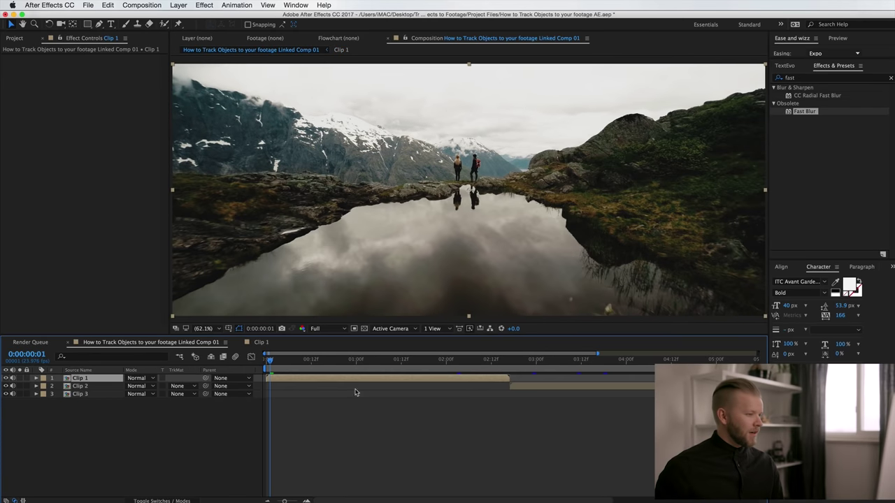
{"action": "left_click", "coordinate": [357, 393]}
{"action": "mouse_move", "coordinate": [559, 361]}
{"action": "left_mouse_down"}
{"action": "mouse_move", "coordinate": [608, 361]}
{"action": "mouse_move", "coordinate": [570, 371]}
{"action": "left_mouse_up"}
{"action": "scroll", "coordinate": [503, 428], "scroll_direction": "right", "scroll_amount": 2}
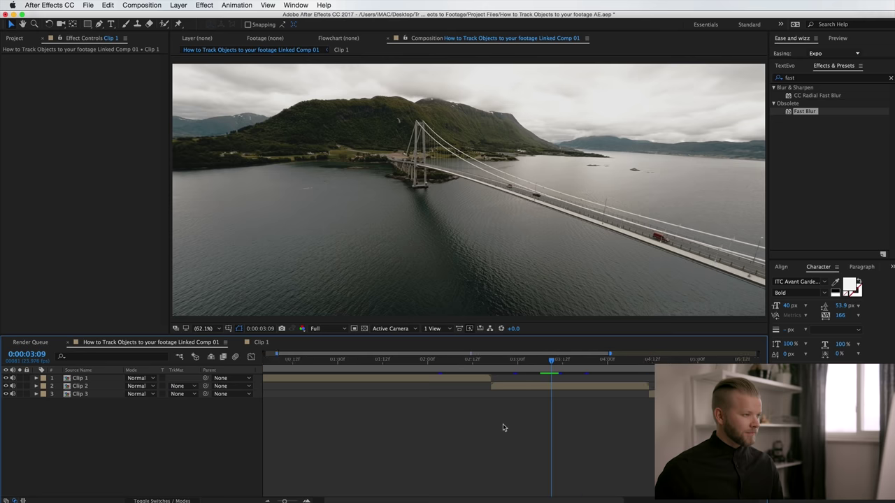
{"action": "scroll", "coordinate": [501, 427], "scroll_direction": "right", "scroll_amount": 5}
{"action": "left_click_drag", "start_coordinate": [365, 361], "coordinate": [424, 364]}
{"action": "double_click", "coordinate": [395, 386]}
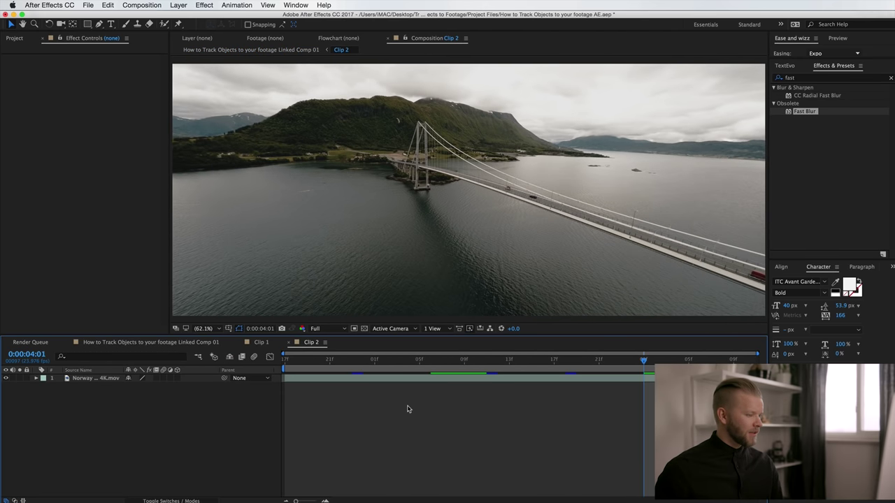
Track the camera of the Norway 2015 GRADE CLIP 4K.mov layer in Clip 2 with the 3D Camera Tracker
{"action": "left_click", "coordinate": [467, 362]}
{"action": "key", "text": "space"}
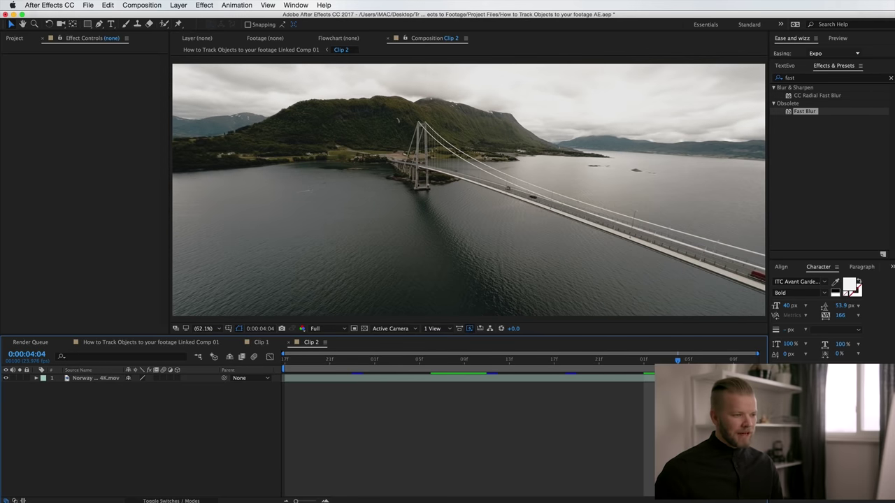
{"action": "left_click", "coordinate": [544, 379]}
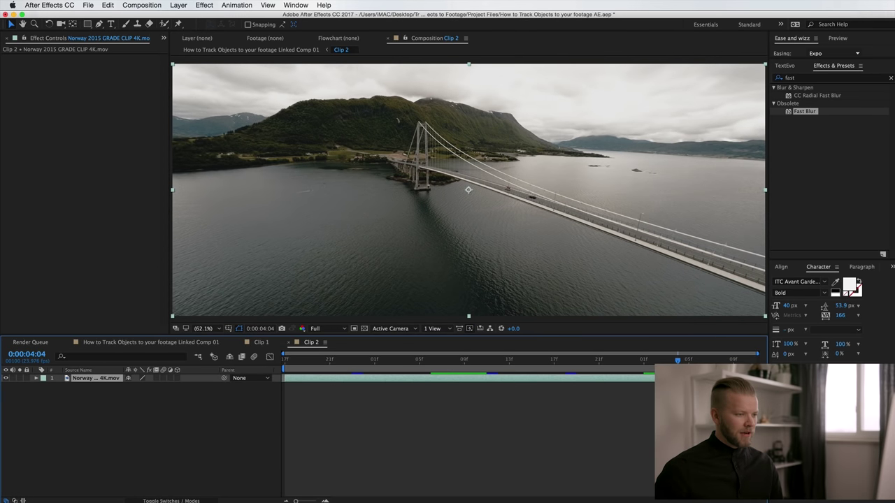
{"action": "left_click", "coordinate": [468, 417]}
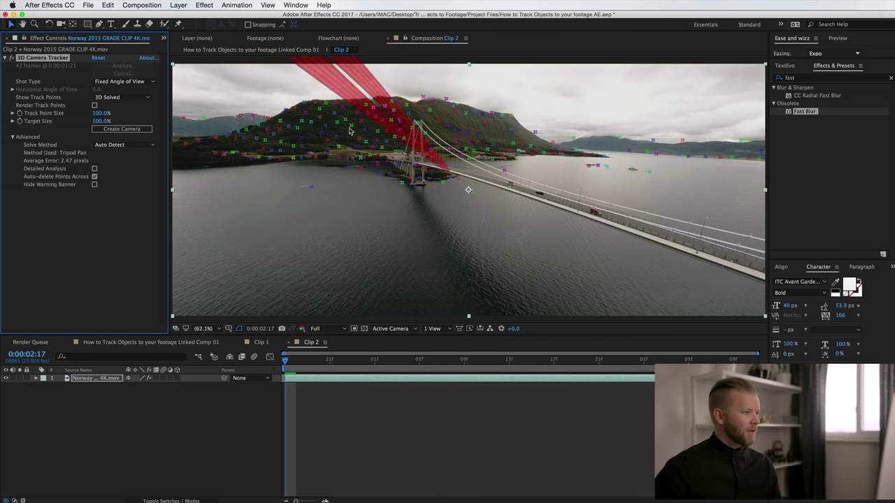
Review the solved track points across the bridge clip and enable Detailed Analysis in the 3D Camera Tracker's advanced options
{"action": "left_click_drag", "start_coordinate": [337, 362], "coordinate": [643, 360]}
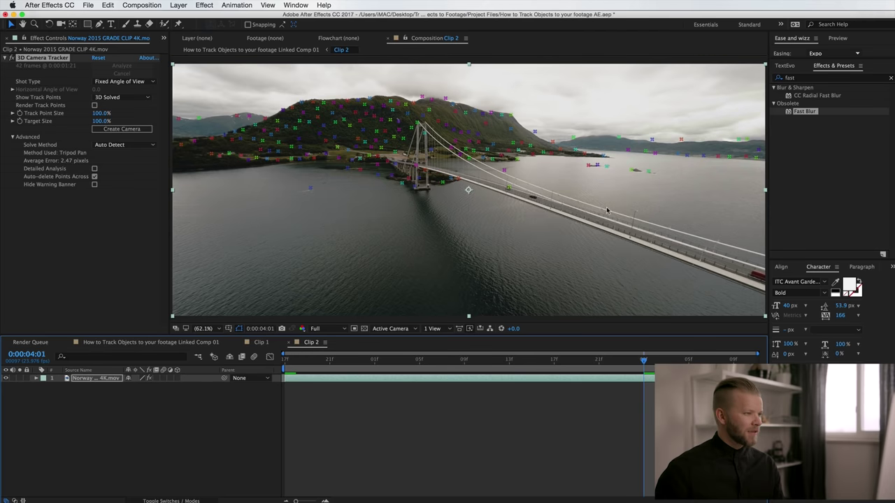
{"action": "left_click_drag", "start_coordinate": [642, 364], "coordinate": [655, 378]}
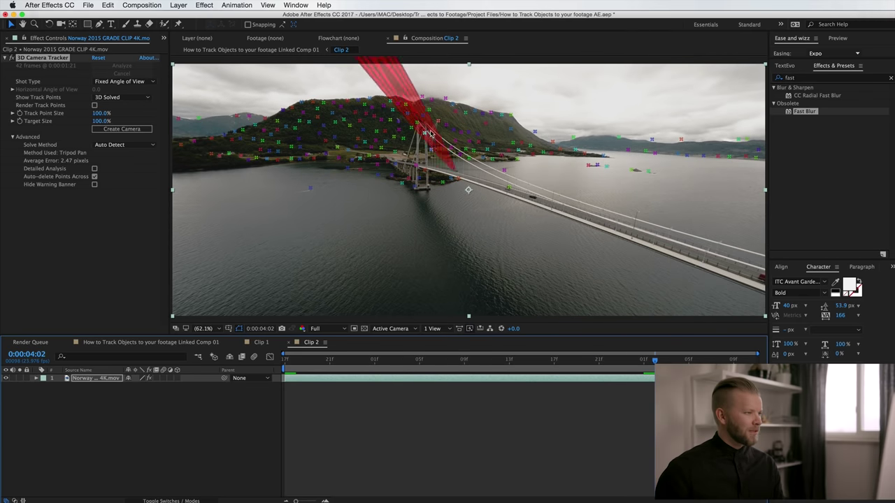
{"action": "left_click", "coordinate": [554, 362]}
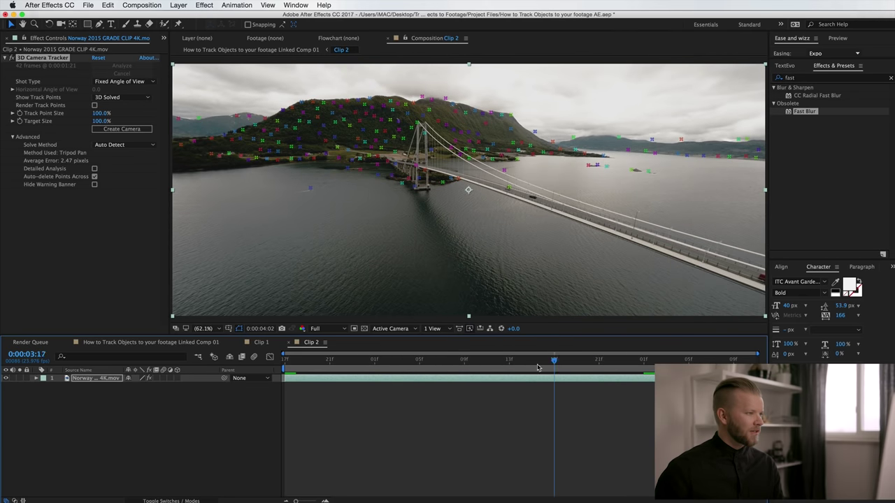
{"action": "key", "text": "Home"}
{"action": "left_click", "coordinate": [12, 138]}
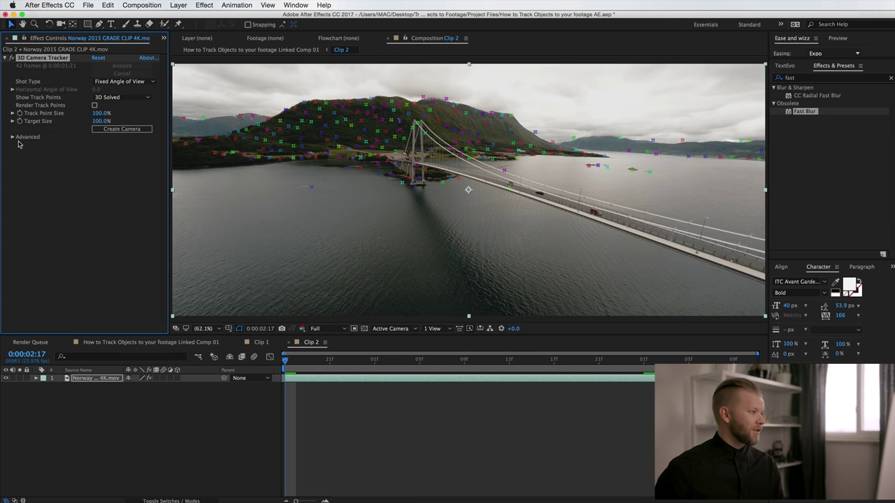
{"action": "left_click", "coordinate": [12, 137]}
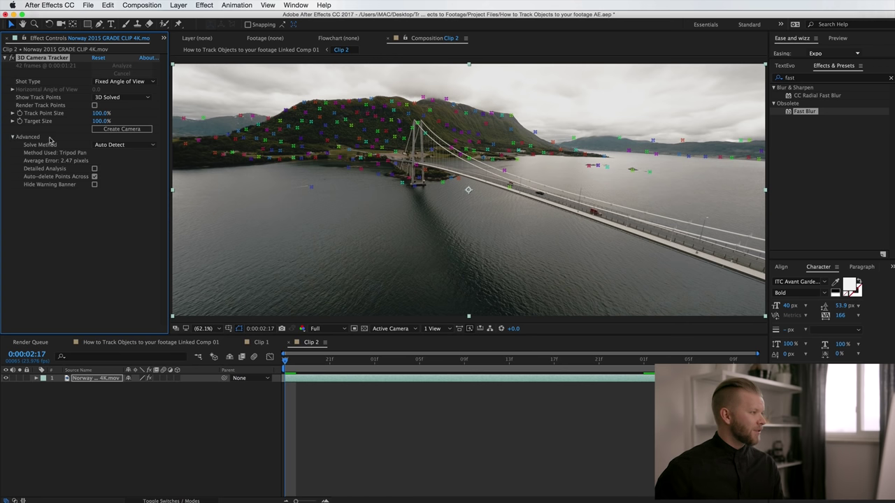
{"action": "left_click", "coordinate": [95, 168]}
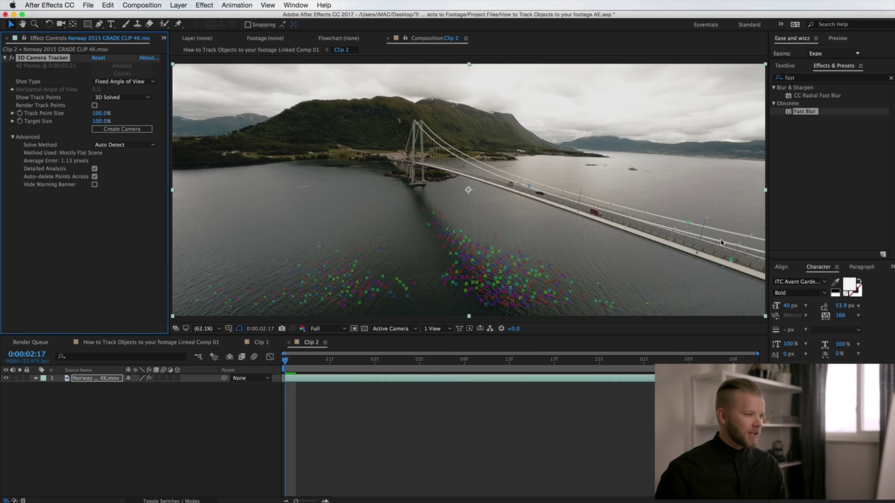
At 0:00:03:00, enlarge the Track Point Size to 735% and create a null and camera from a track point on the mountain
{"action": "left_click_drag", "start_coordinate": [378, 363], "coordinate": [557, 371]}
{"action": "key", "text": "space"}
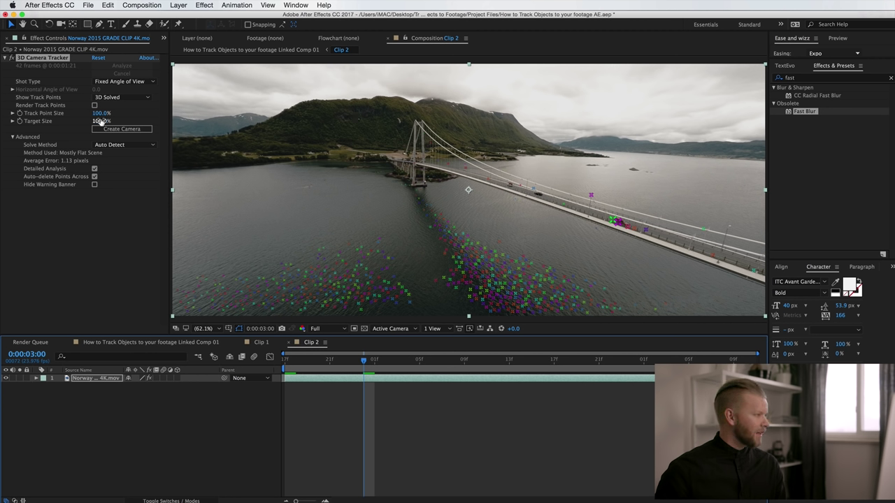
{"action": "left_click_drag", "start_coordinate": [101, 116], "coordinate": [165, 168]}
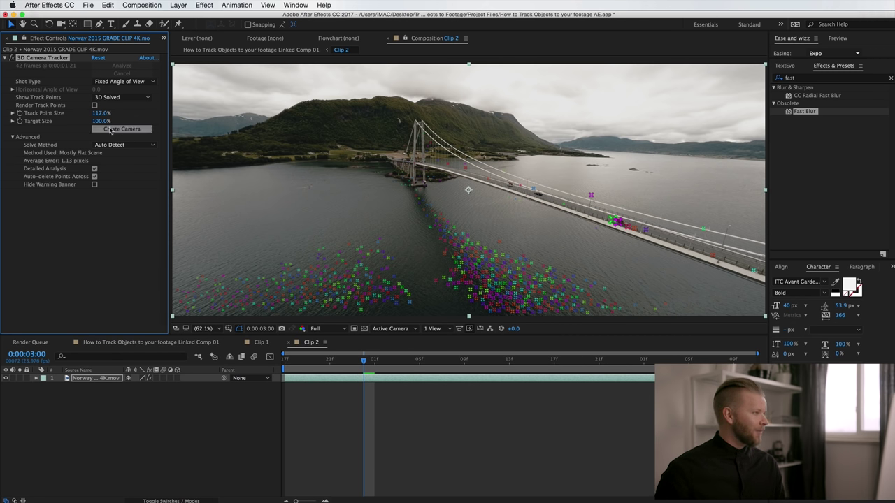
{"action": "left_click_drag", "start_coordinate": [102, 112], "coordinate": [316, 139]}
{"action": "right_click", "coordinate": [322, 135]}
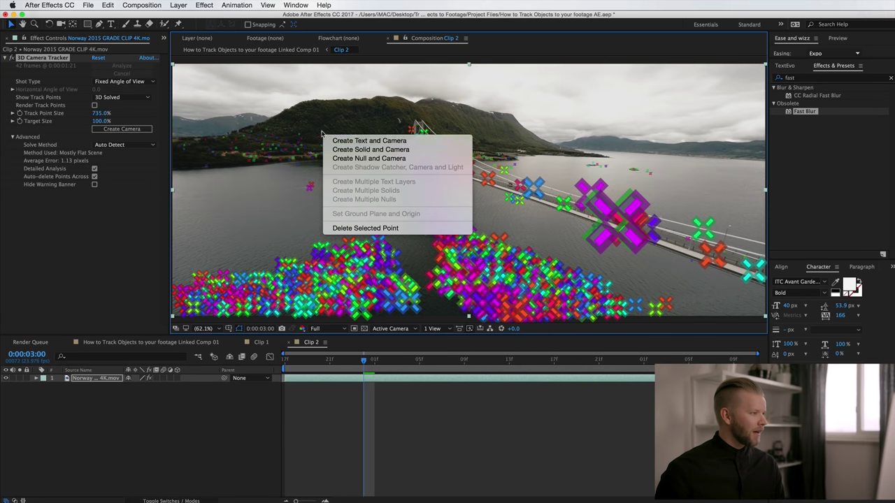
{"action": "left_click", "coordinate": [382, 159]}
Place Trump Mountain.png in the Clip 2 composition and make it a 3D layer
{"action": "left_click_drag", "start_coordinate": [44, 202], "coordinate": [502, 203]}
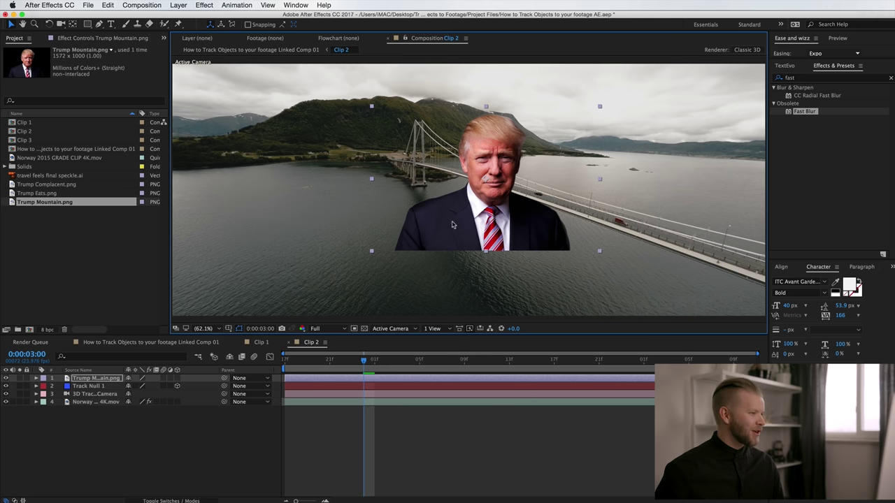
{"action": "left_click_drag", "start_coordinate": [470, 228], "coordinate": [453, 234]}
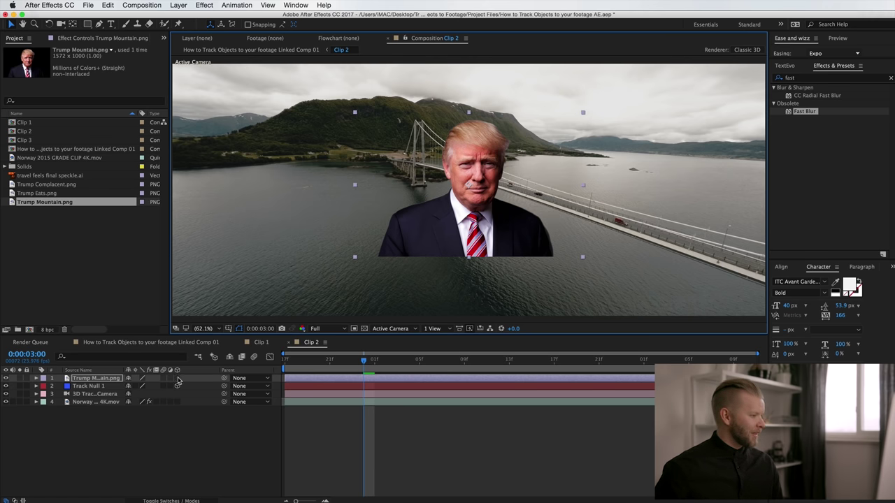
{"action": "left_click", "coordinate": [178, 379]}
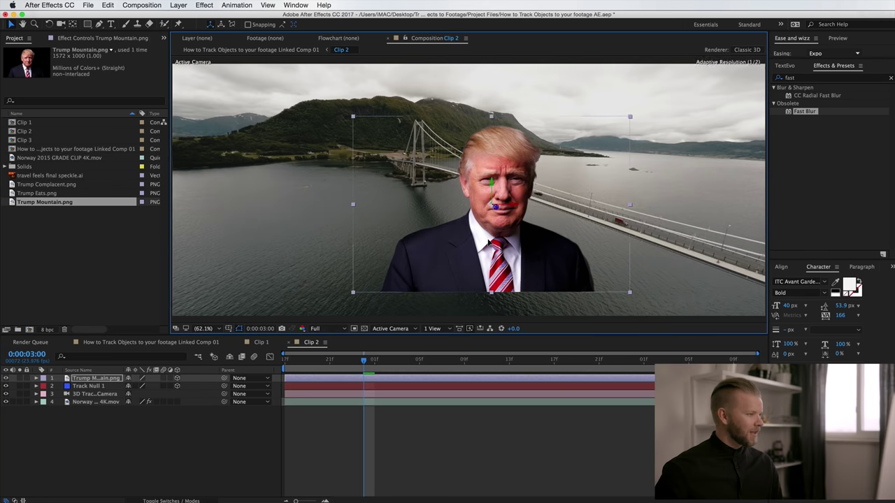
Copy the Position of Track Null 1 onto the Trump Mountain.png layer
{"action": "left_click", "coordinate": [96, 386]}
{"action": "key", "text": "p"}
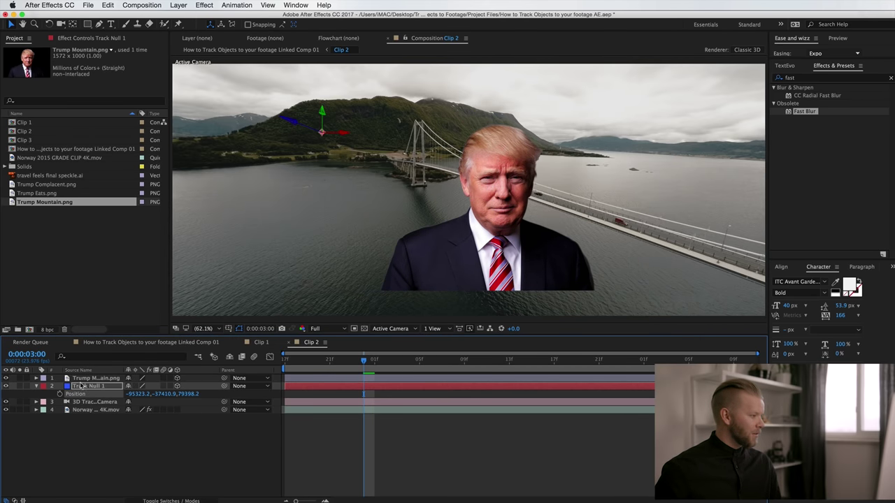
{"action": "left_click", "coordinate": [94, 378]}
{"action": "key", "text": "super+v"}
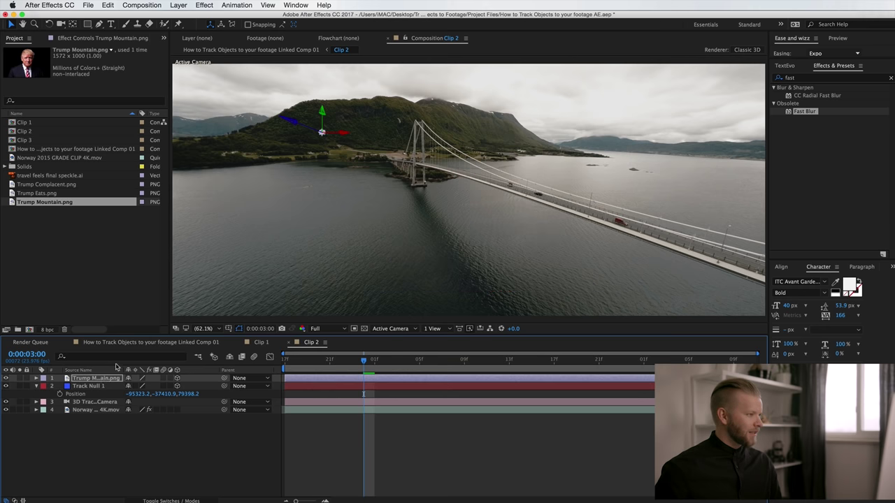
Scale the Trump Mountain.png layer to 4180% and raise it above the mountain ridge
{"action": "left_click", "coordinate": [95, 379]}
{"action": "key", "text": "s"}
{"action": "left_click_drag", "start_coordinate": [150, 386], "coordinate": [328, 384]}
{"action": "left_click_drag", "start_coordinate": [343, 154], "coordinate": [339, 116]}
{"action": "left_click", "coordinate": [382, 444]}
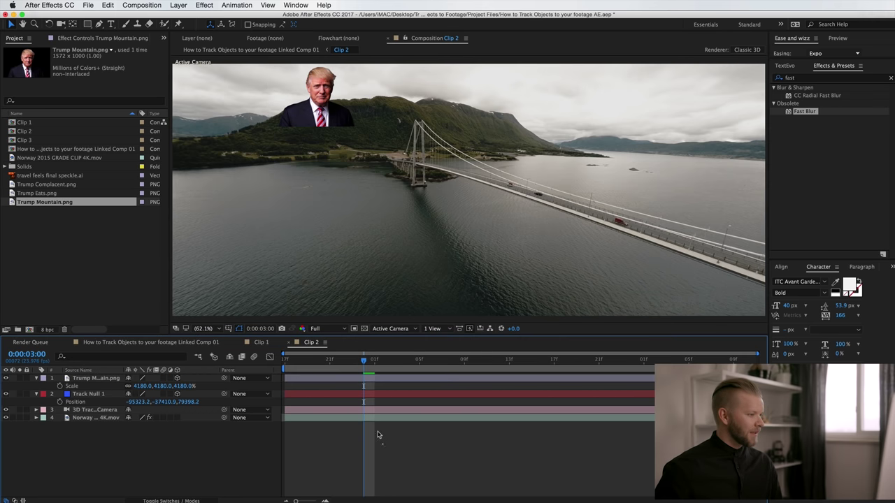
At 0:00:03:18, shift the Trump Mountain.png image left toward the mountain's lower slope and preview how it sticks to the footage
{"action": "left_click_drag", "start_coordinate": [354, 363], "coordinate": [565, 359]}
{"action": "left_click_drag", "start_coordinate": [325, 105], "coordinate": [271, 104]}
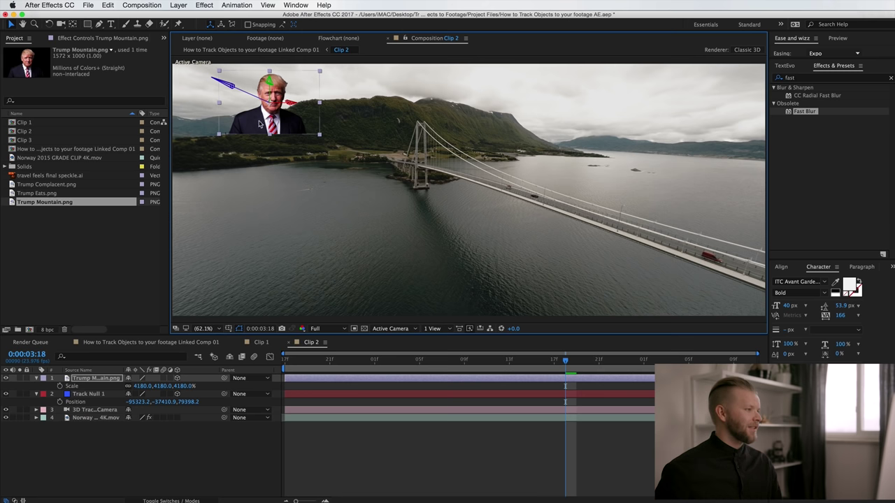
{"action": "scroll", "coordinate": [238, 133], "scroll_direction": "up", "scroll_amount": 3}
{"action": "left_click_drag", "start_coordinate": [209, 124], "coordinate": [540, 269]}
{"action": "left_click_drag", "start_coordinate": [507, 309], "coordinate": [516, 305]}
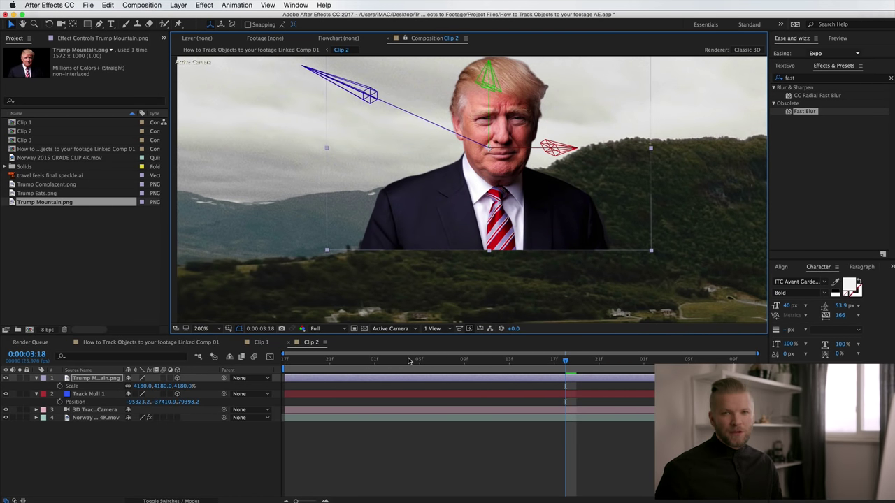
{"action": "key", "text": "space"}
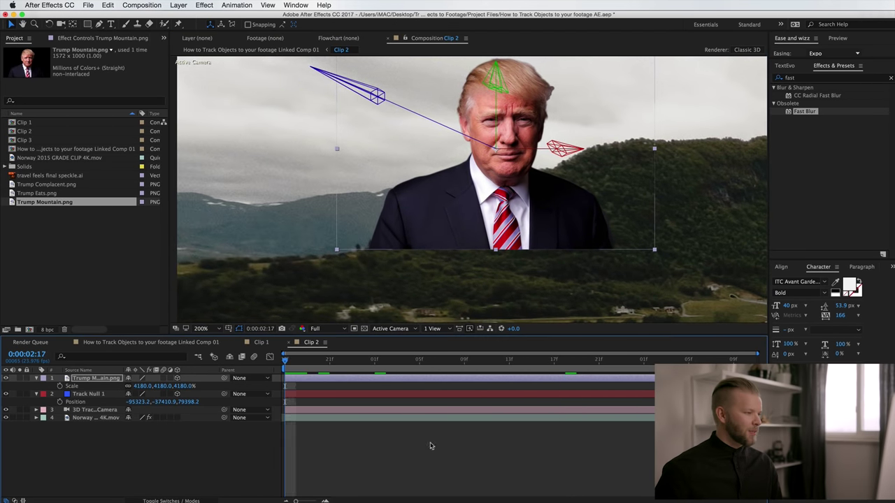
Lower the Trump Mountain.png layer's opacity to 25% and ready the Pen tool for masking it
{"action": "left_click", "coordinate": [326, 383]}
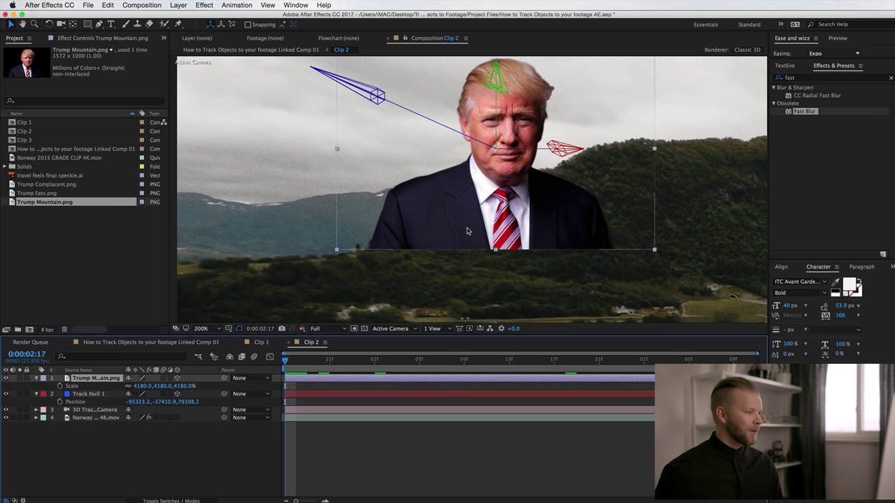
{"action": "left_click", "coordinate": [100, 25]}
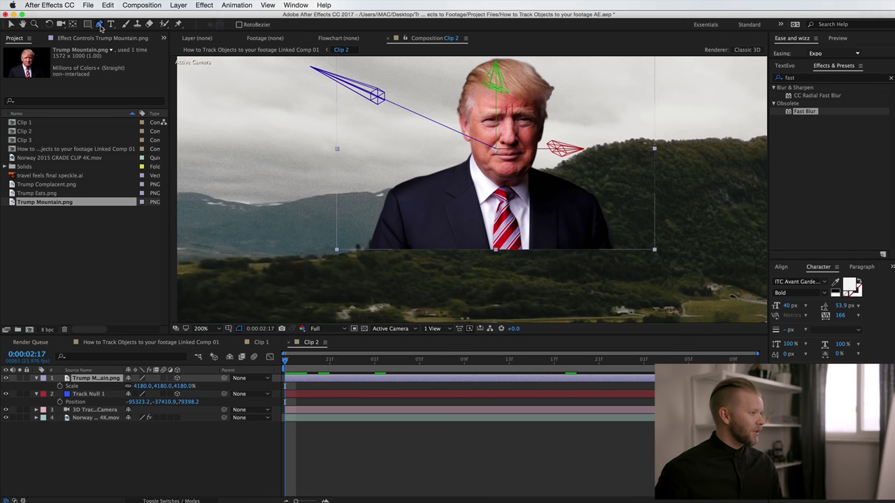
{"action": "key", "text": "t"}
{"action": "left_click_drag", "start_coordinate": [132, 386], "coordinate": [96, 386]}
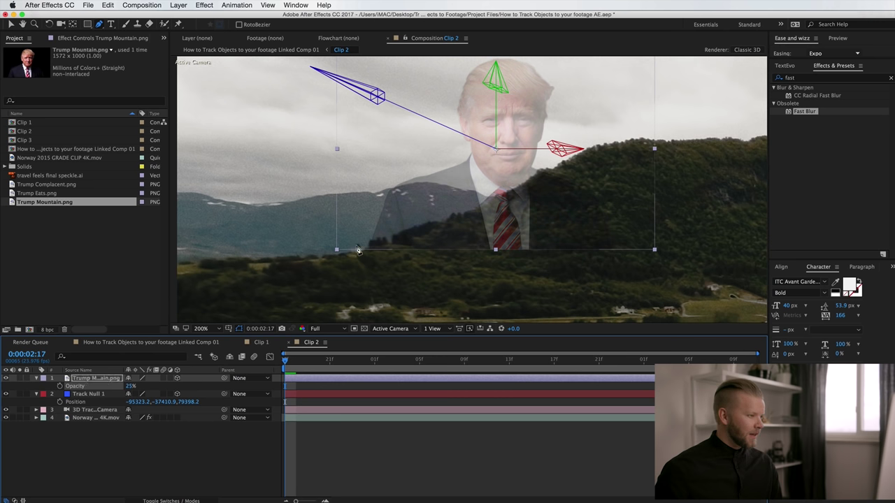
{"action": "left_click", "coordinate": [93, 380]}
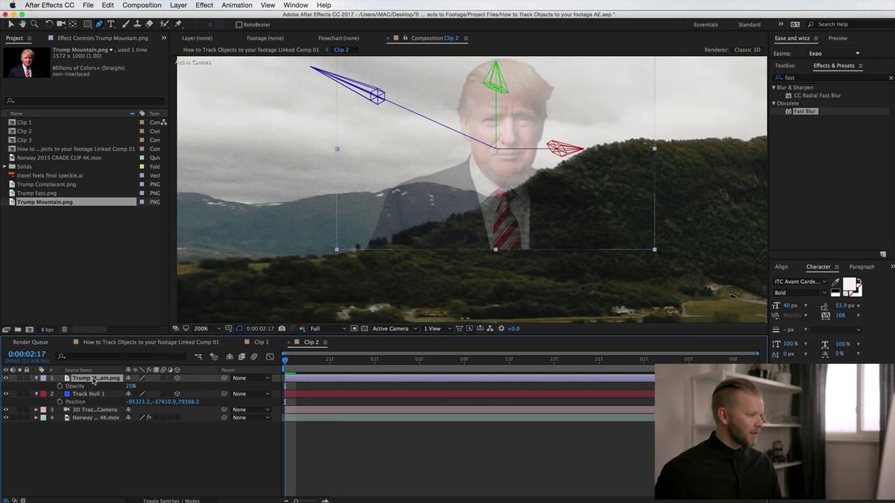
Draw a closed mask on the Trump Mountain.png layer that follows the mountain ridge and loops around below the figure
{"action": "left_click", "coordinate": [363, 249]}
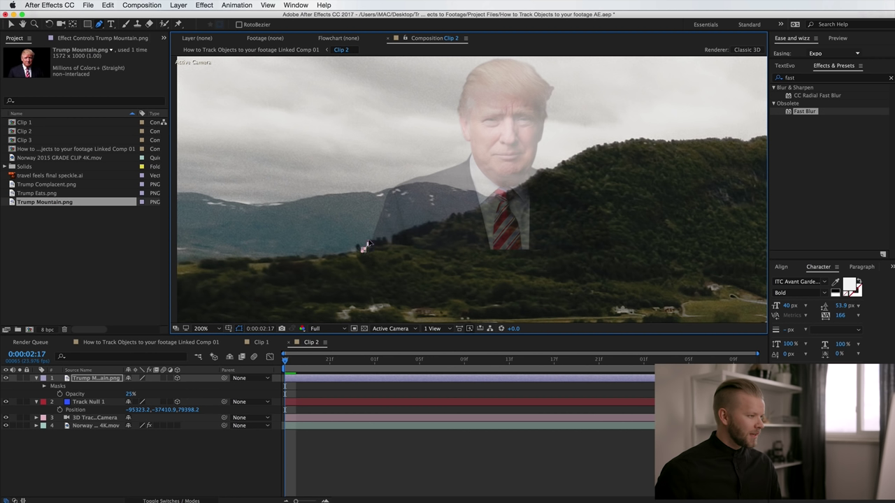
{"action": "left_click", "coordinate": [379, 239]}
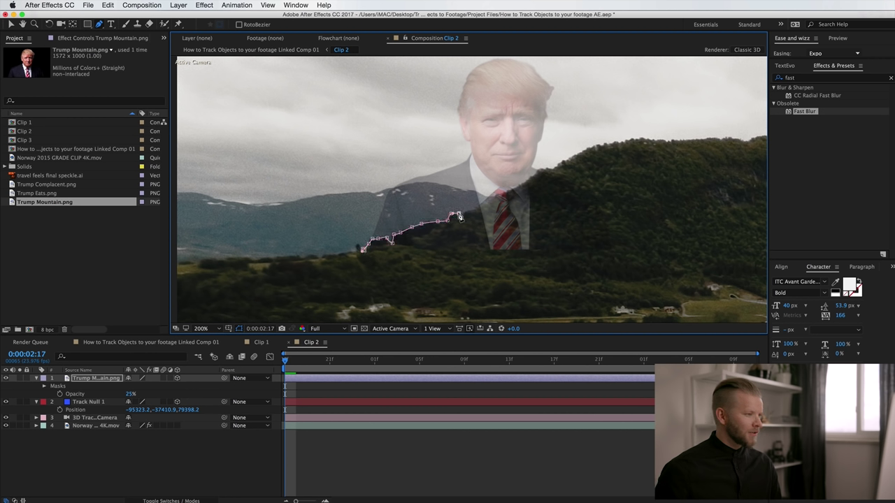
{"action": "left_click", "coordinate": [520, 186]}
{"action": "left_click", "coordinate": [537, 172]}
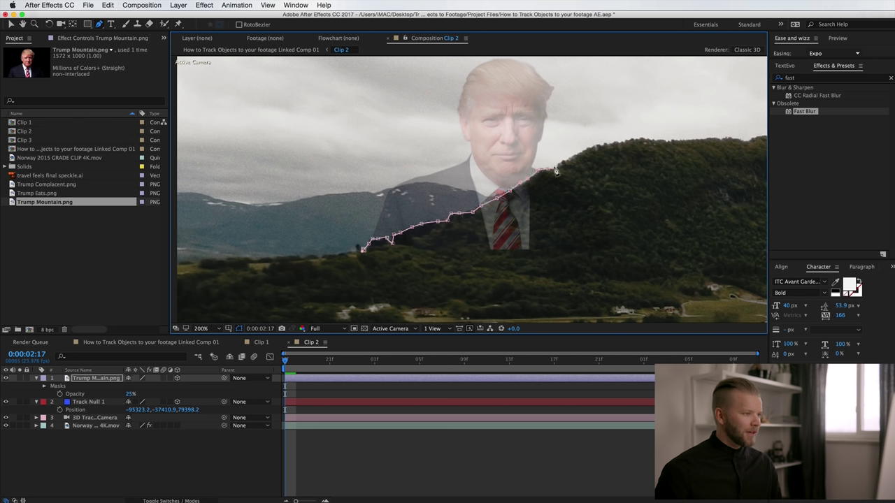
{"action": "left_click", "coordinate": [620, 188]}
{"action": "left_click", "coordinate": [641, 223]}
{"action": "left_click", "coordinate": [652, 262]}
{"action": "left_click", "coordinate": [627, 286]}
{"action": "left_click", "coordinate": [440, 293]}
{"action": "left_click", "coordinate": [378, 299]}
{"action": "left_click", "coordinate": [343, 291]}
{"action": "left_click", "coordinate": [364, 248]}
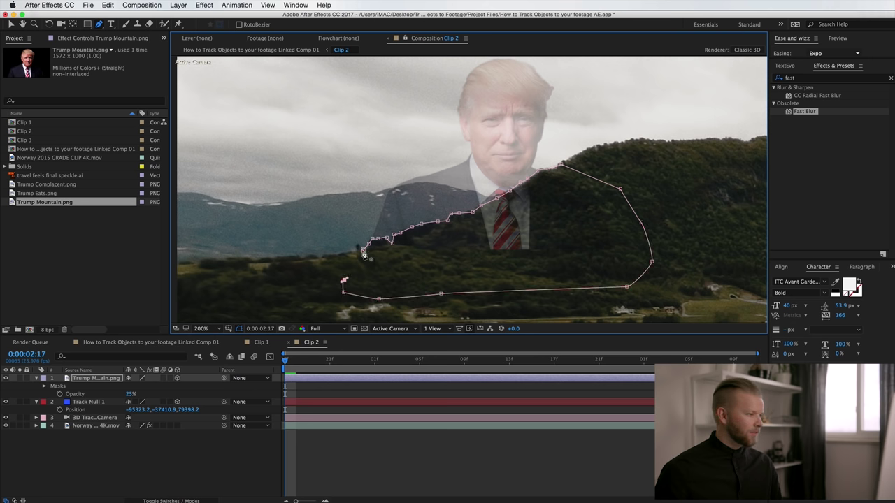
Show all properties of the ridge mask on the Trump Mountain.png layer and invert the mask
{"action": "left_click", "coordinate": [100, 379]}
{"action": "key", "text": "m"}
{"action": "key", "text": "m"}
{"action": "key", "text": "m"}
{"action": "key", "text": "m"}
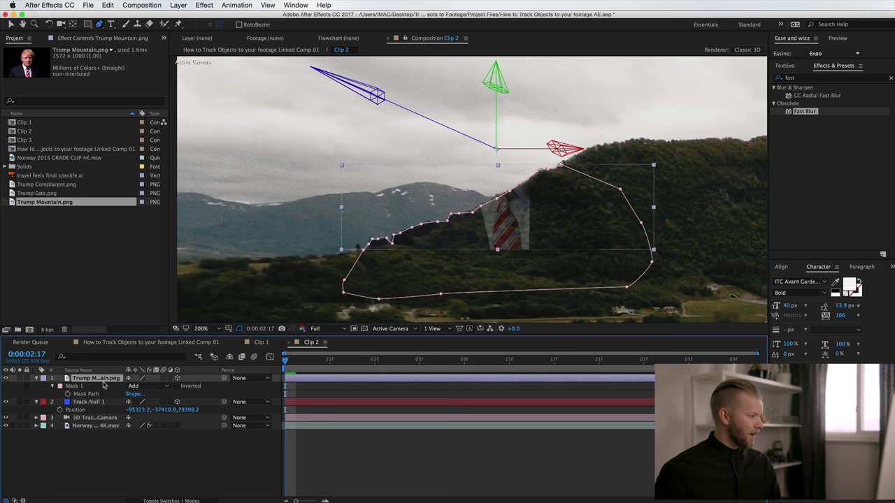
{"action": "key", "text": "m"}
{"action": "key", "text": "m"}
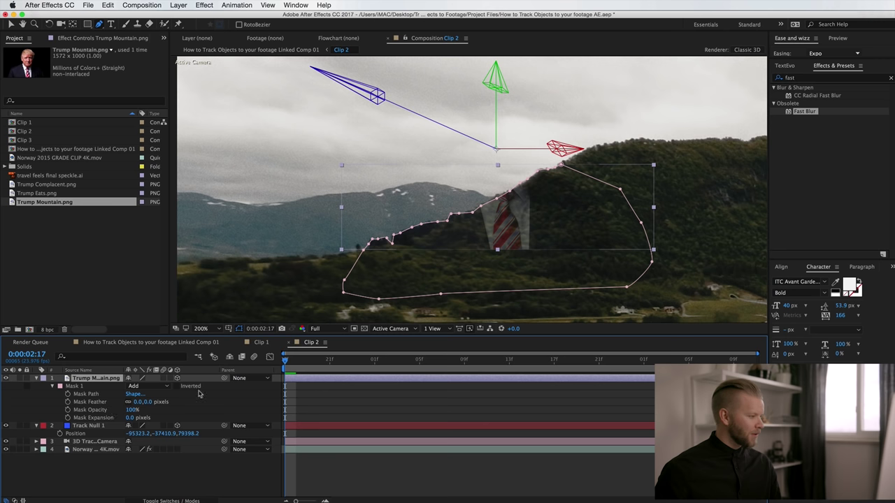
{"action": "left_click", "coordinate": [177, 386]}
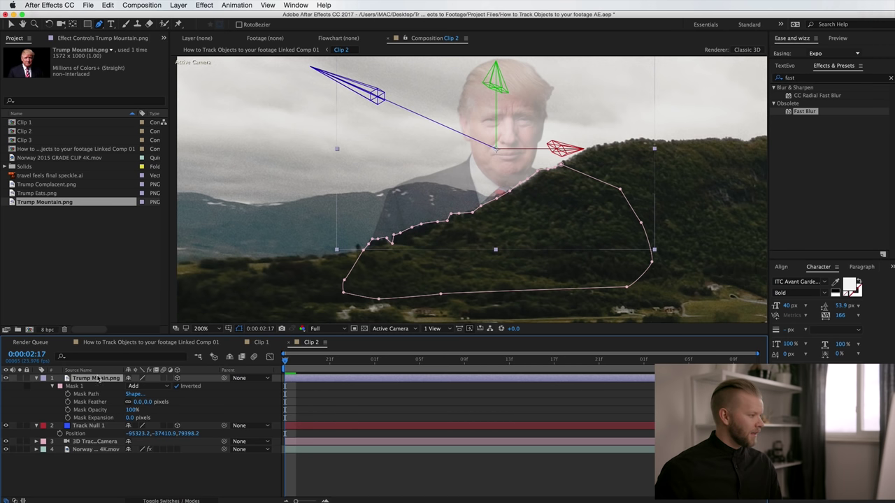
Restore the Trump Mountain.png layer's opacity to 100% and preview how the masked figure sits behind the mountain
{"action": "key", "text": "shift+t"}
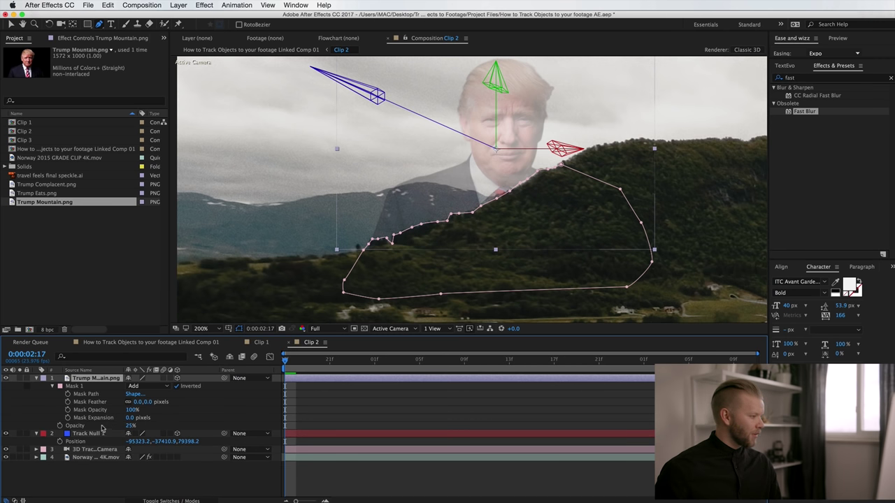
{"action": "left_click_drag", "start_coordinate": [130, 426], "coordinate": [252, 427]}
{"action": "left_click", "coordinate": [408, 395]}
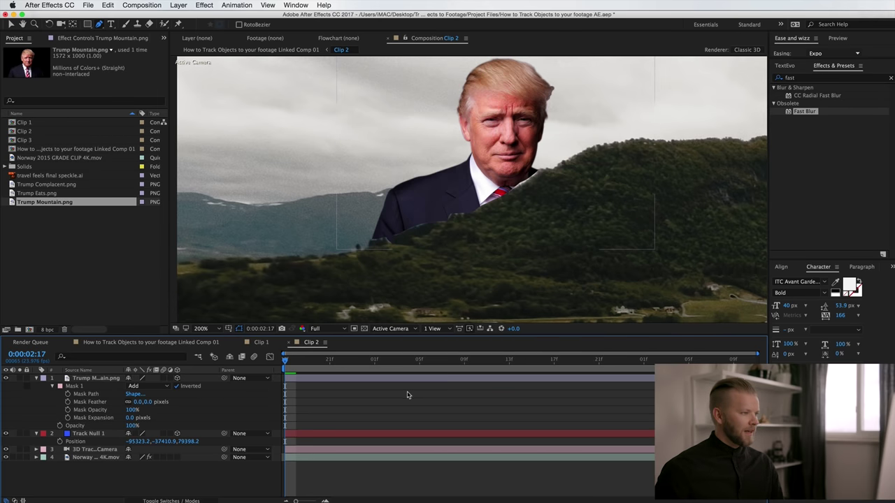
{"action": "scroll", "coordinate": [349, 273], "scroll_direction": "down", "scroll_amount": 4}
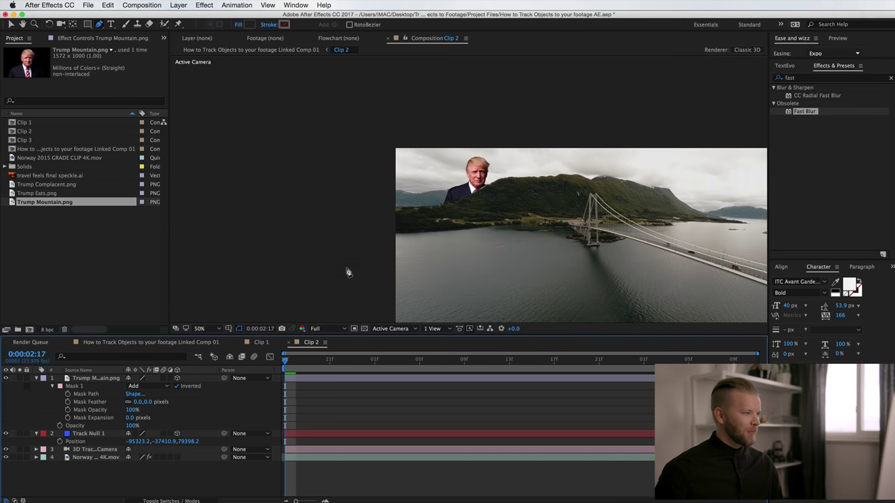
{"action": "scroll", "coordinate": [349, 273], "scroll_direction": "up", "scroll_amount": 2}
{"action": "key", "text": "space"}
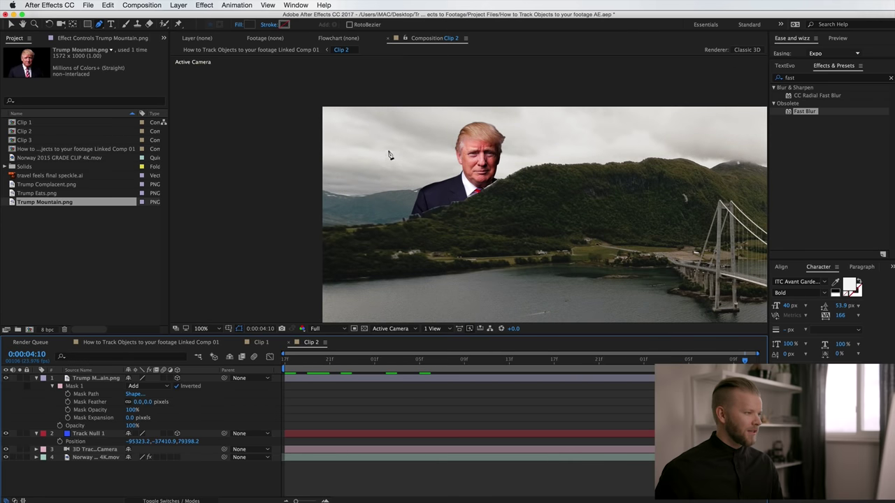
Keyframe the mask path at 0:00:02:17 and nudge the whole mask slightly down at 0:00:04:10 to match the ridge
{"action": "key", "text": "period"}
{"action": "scroll", "coordinate": [407, 209], "scroll_direction": "up", "scroll_amount": 1}
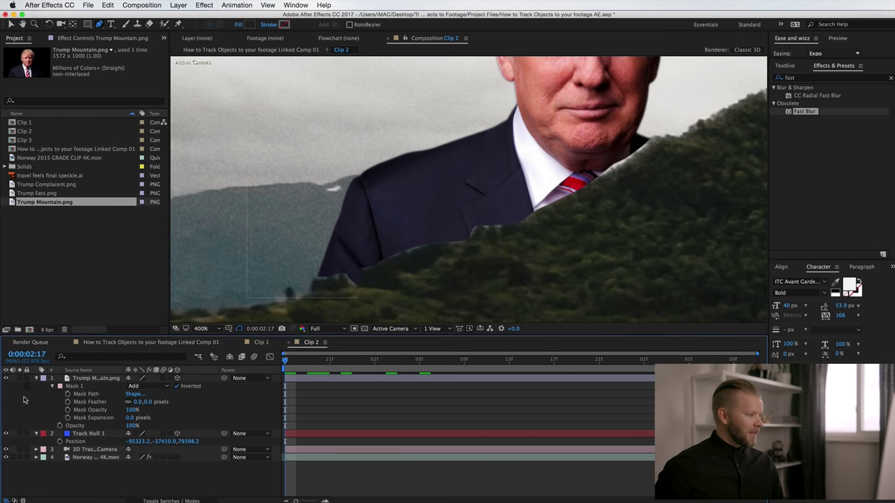
{"action": "left_click", "coordinate": [68, 395]}
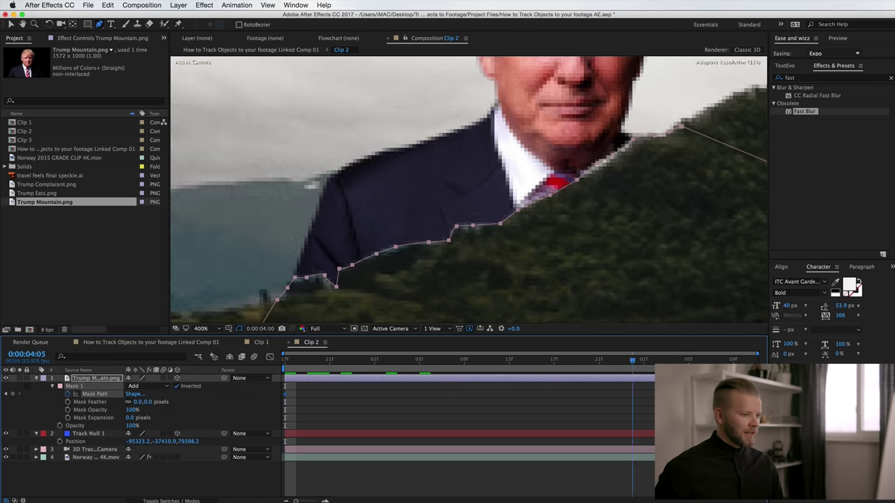
{"action": "key", "text": "v"}
{"action": "double_click", "coordinate": [386, 248]}
{"action": "left_click_drag", "start_coordinate": [421, 267], "coordinate": [422, 270]}
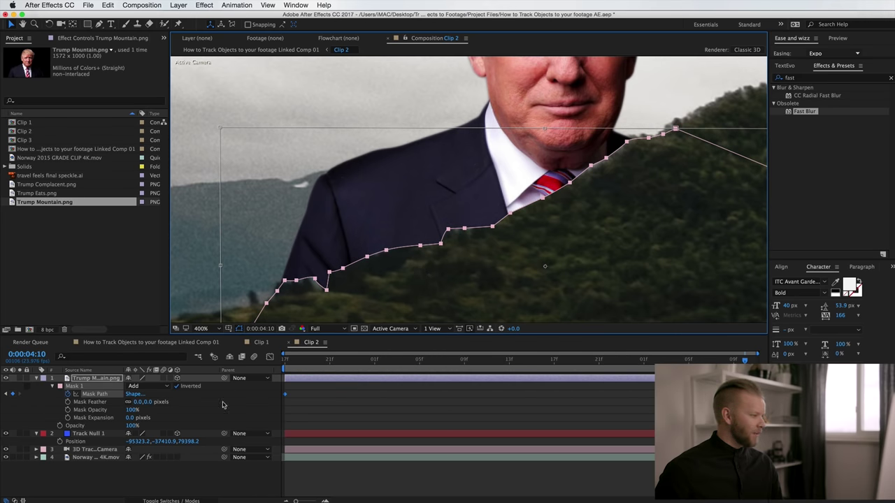
Set the ridge mask's feather to 7.0 pixels and preview the blended figure with the whole frame in view
{"action": "left_click_drag", "start_coordinate": [139, 403], "coordinate": [143, 402]}
{"action": "left_click", "coordinate": [397, 405]}
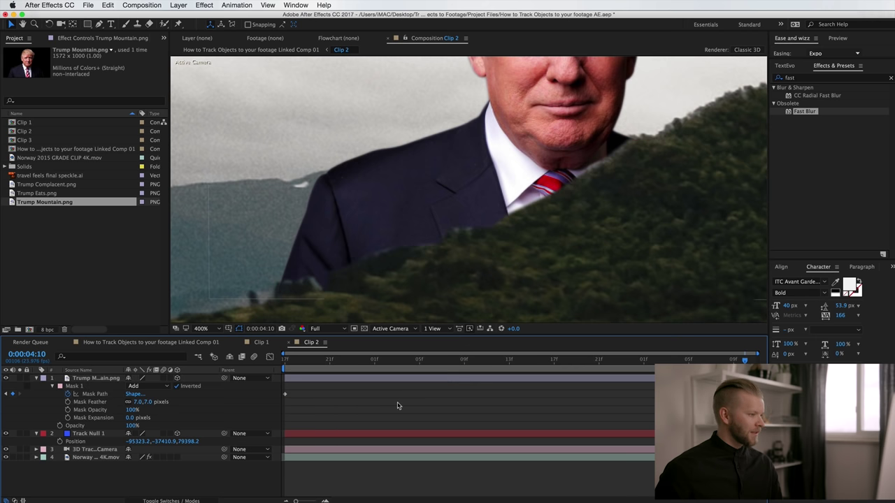
{"action": "left_click", "coordinate": [212, 329]}
{"action": "left_click", "coordinate": [214, 340]}
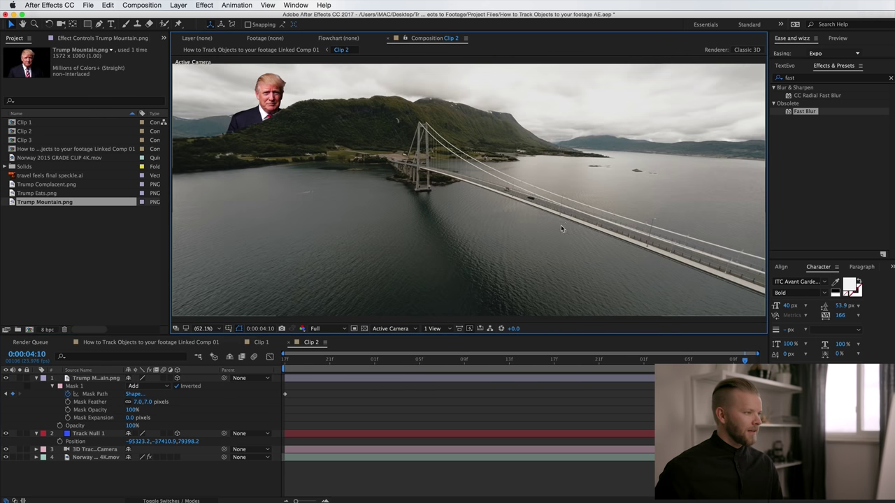
{"action": "left_click_drag", "start_coordinate": [392, 360], "coordinate": [413, 361]}
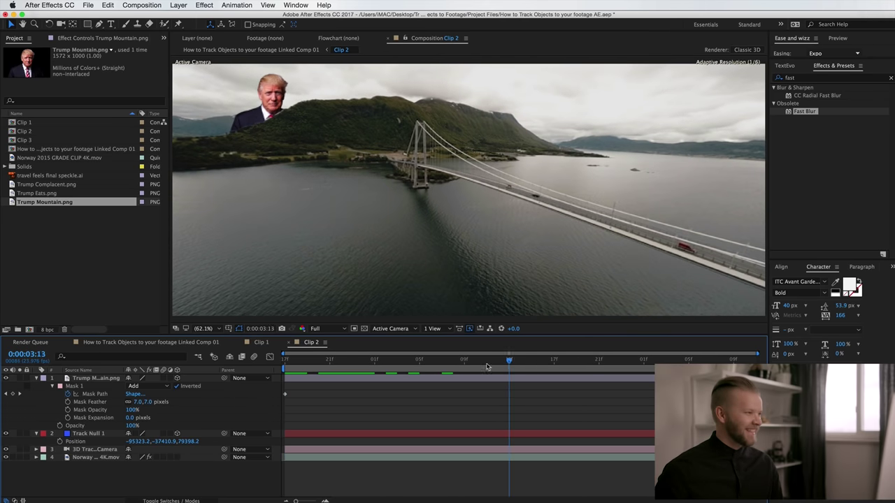
{"action": "key", "text": "space"}
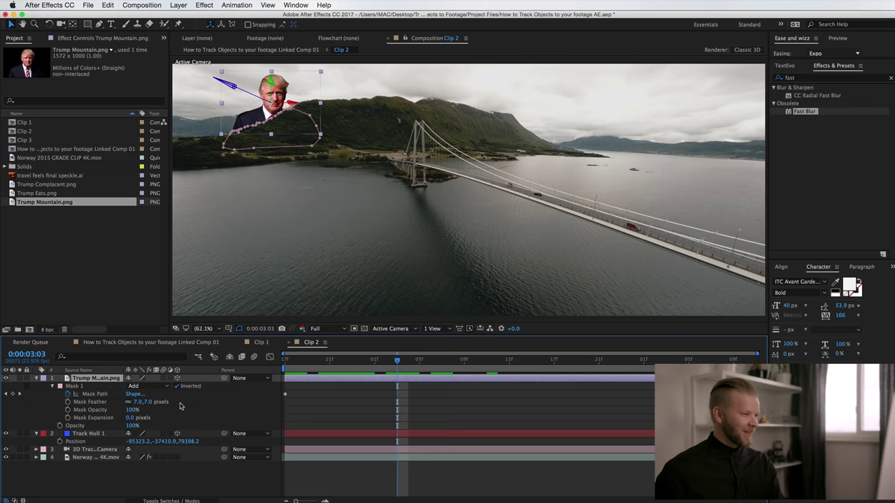
Delete the Trump Mountain.png layer and display the 3D Camera Tracker points on the Norway footage layer
{"action": "key", "text": "Delete"}
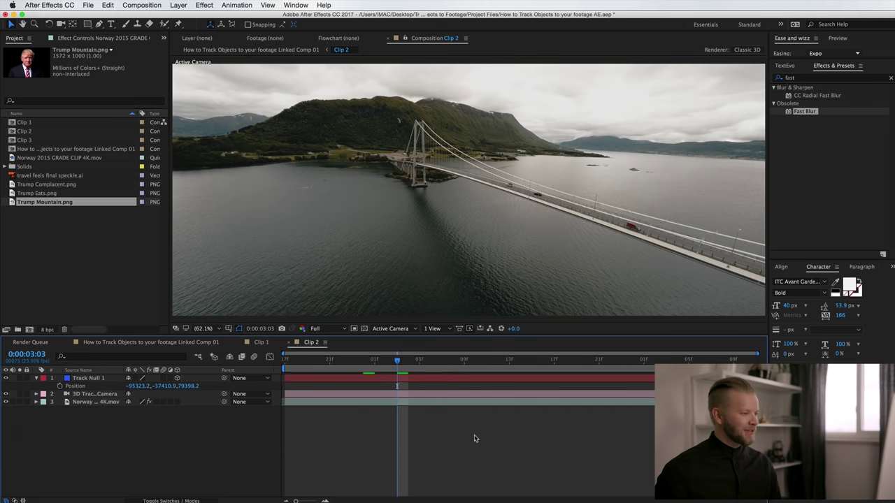
{"action": "left_click", "coordinate": [423, 402]}
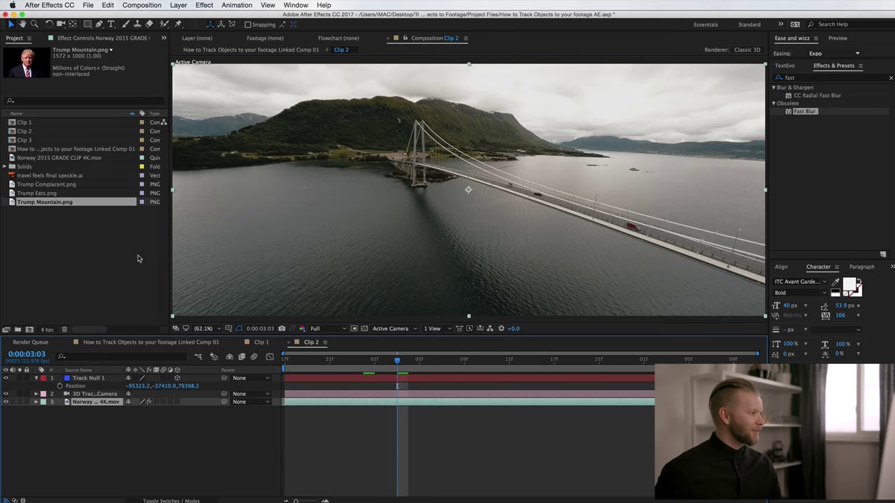
{"action": "left_click", "coordinate": [76, 40]}
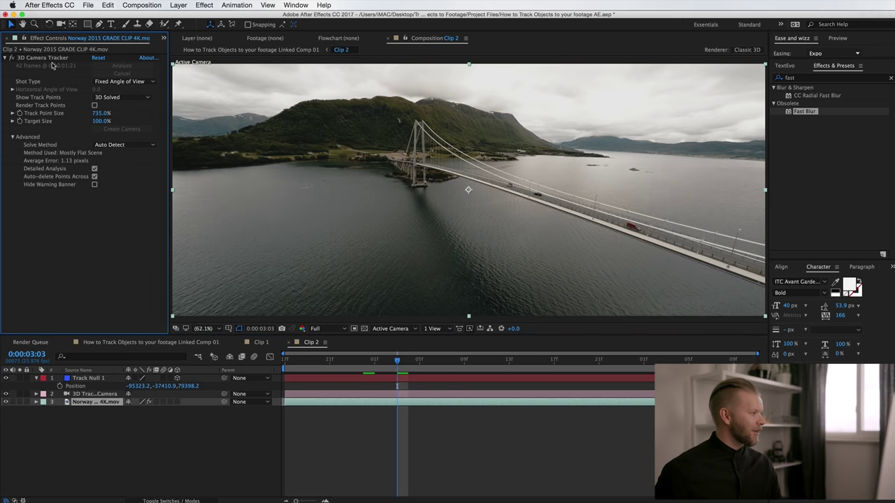
{"action": "left_click", "coordinate": [55, 58]}
At 0:00:04:00, create a null from the track point beside the top of the bridge tower
{"action": "left_click_drag", "start_coordinate": [402, 365], "coordinate": [576, 368]}
{"action": "key", "text": "space"}
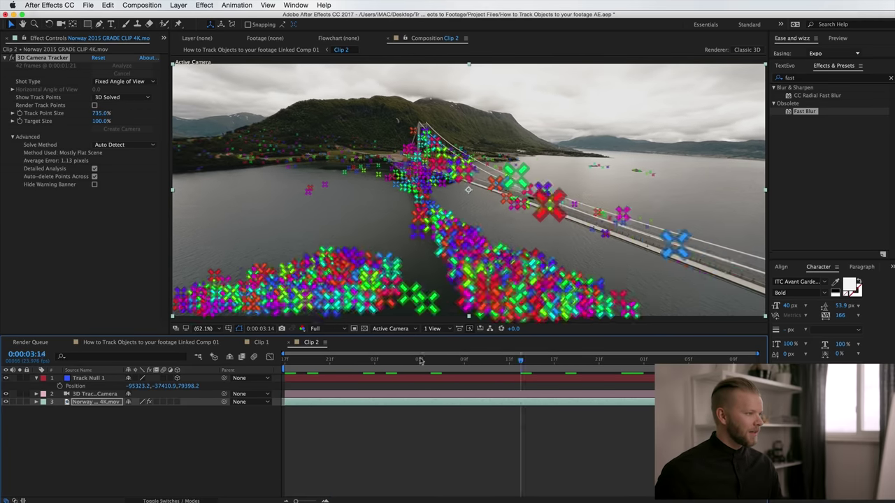
{"action": "left_click_drag", "start_coordinate": [455, 362], "coordinate": [634, 363]}
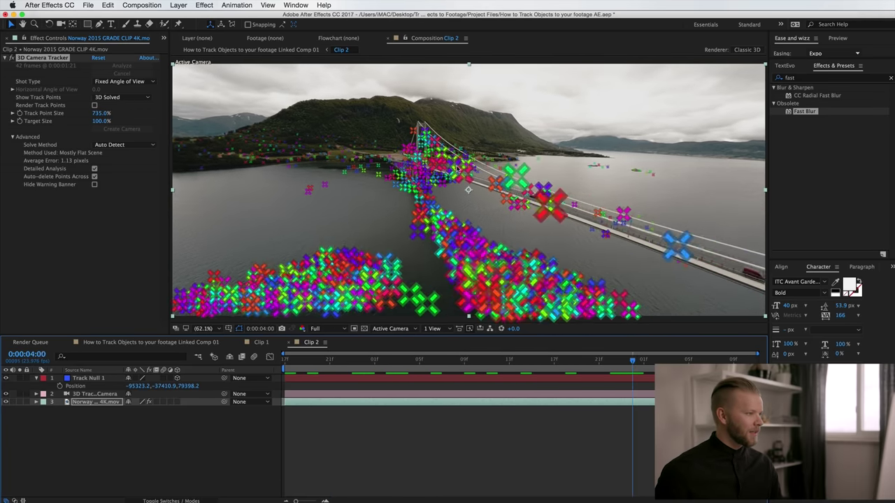
{"action": "right_click", "coordinate": [413, 131]}
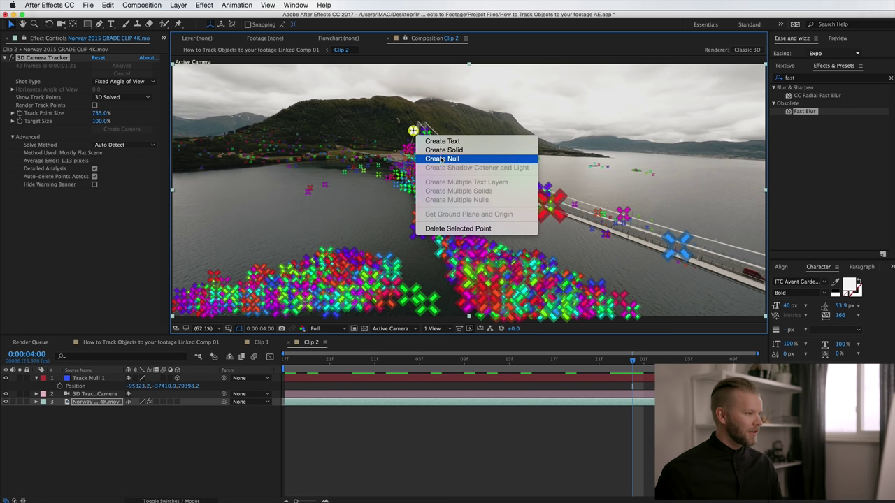
{"action": "left_click", "coordinate": [439, 158]}
{"action": "key", "text": "ctrl+d"}
{"action": "left_click", "coordinate": [347, 440]}
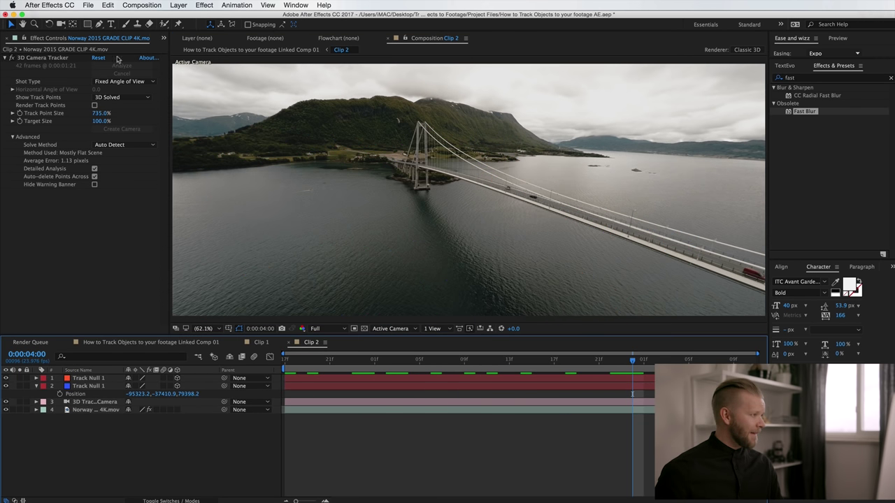
Add a white 196 px text layer reading "Travel Feels" over the shoreline beside the bridge tower
{"action": "left_click", "coordinate": [111, 24]}
{"action": "left_click", "coordinate": [298, 168]}
{"action": "type", "text": "Travel Feels"}
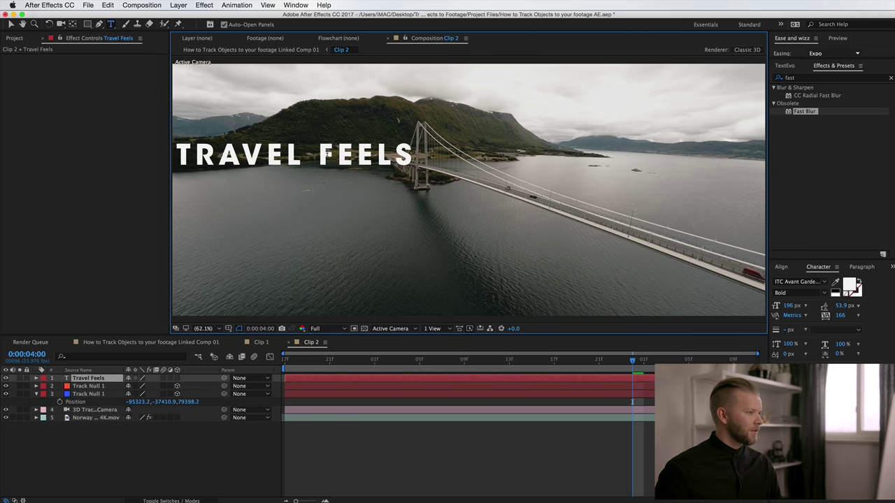
{"action": "key", "text": "super+a"}
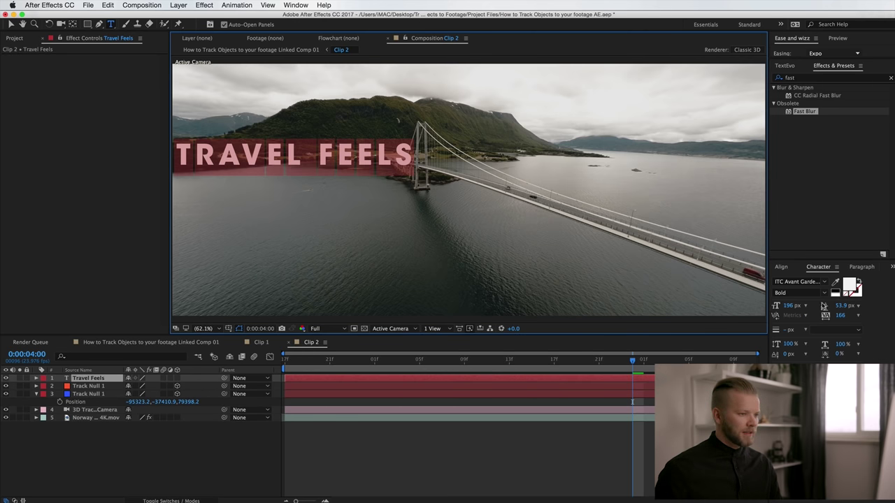
{"action": "left_click", "coordinate": [557, 455]}
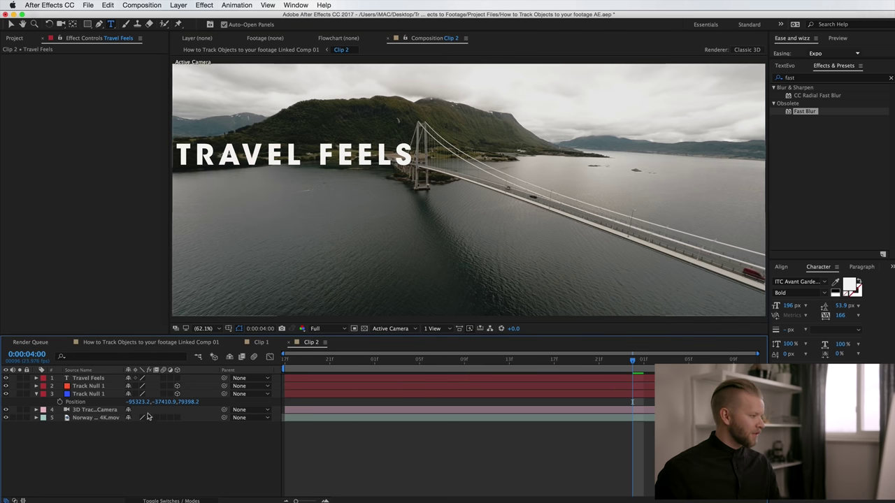
Make the Travel Feels text layer 3D and give it the position of the new bridge-tower null
{"action": "left_click", "coordinate": [177, 378]}
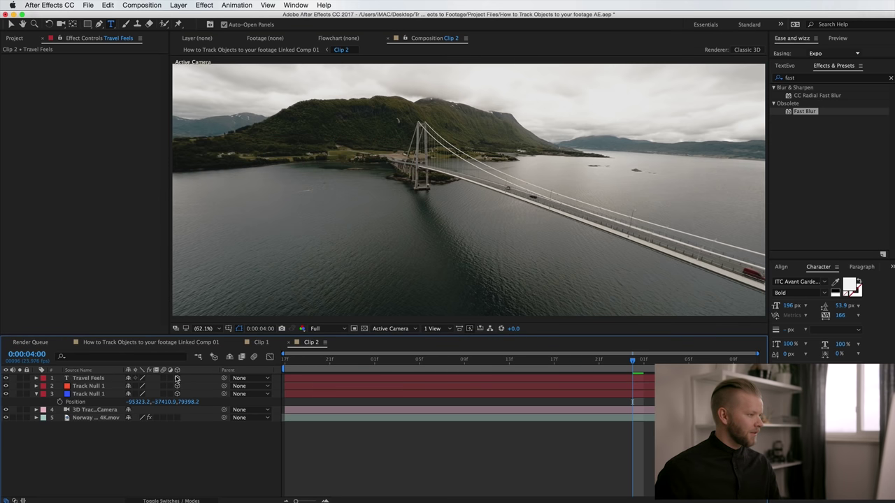
{"action": "left_click", "coordinate": [88, 386]}
{"action": "key", "text": "p"}
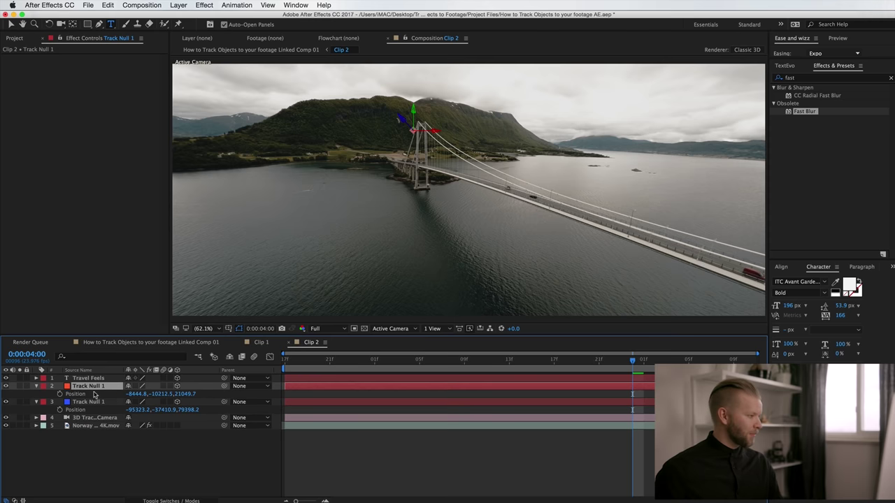
{"action": "left_click", "coordinate": [89, 378]}
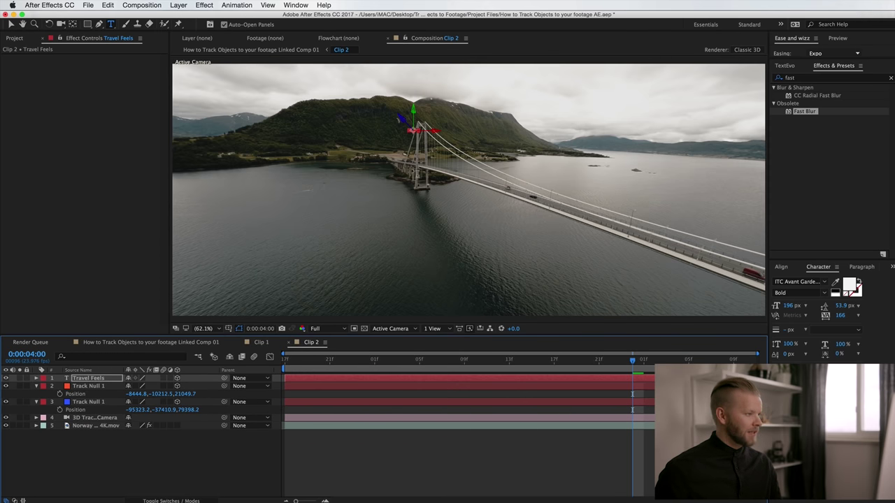
Scale the Travel Feels text to 828%, place it on the hillside left of the bridge tower, and check its tracking
{"action": "key", "text": "s"}
{"action": "left_click_drag", "start_coordinate": [143, 386], "coordinate": [371, 387]}
{"action": "left_click_drag", "start_coordinate": [429, 135], "coordinate": [386, 134]}
{"action": "left_click", "coordinate": [454, 465]}
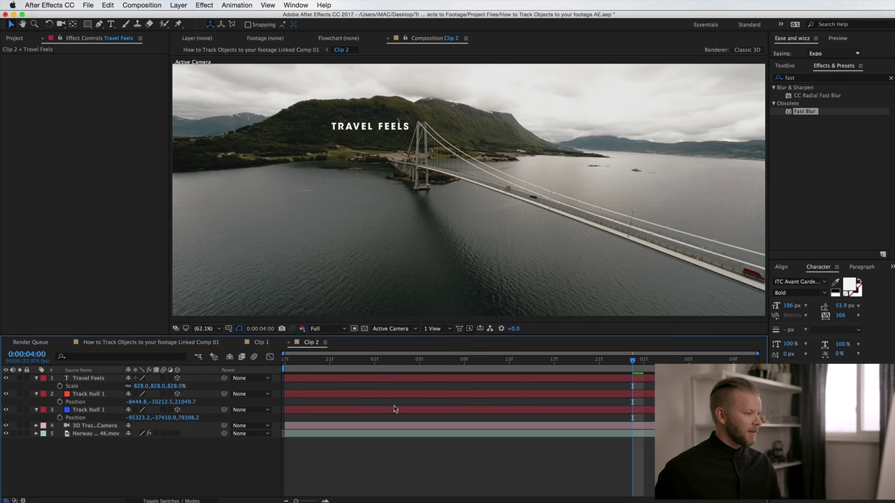
{"action": "left_click_drag", "start_coordinate": [375, 361], "coordinate": [711, 372]}
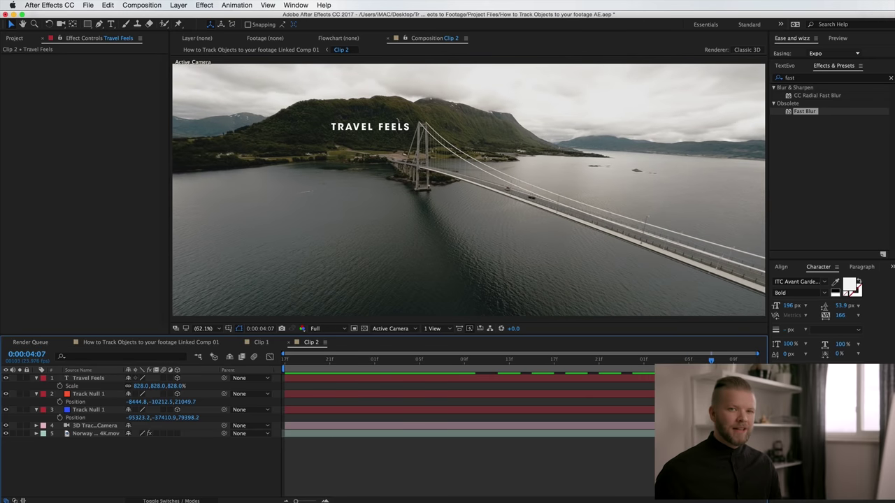
Adjust the Travel Feels text's depth along its Z axis and preview its movement with the footage
{"action": "left_click", "coordinate": [418, 134]}
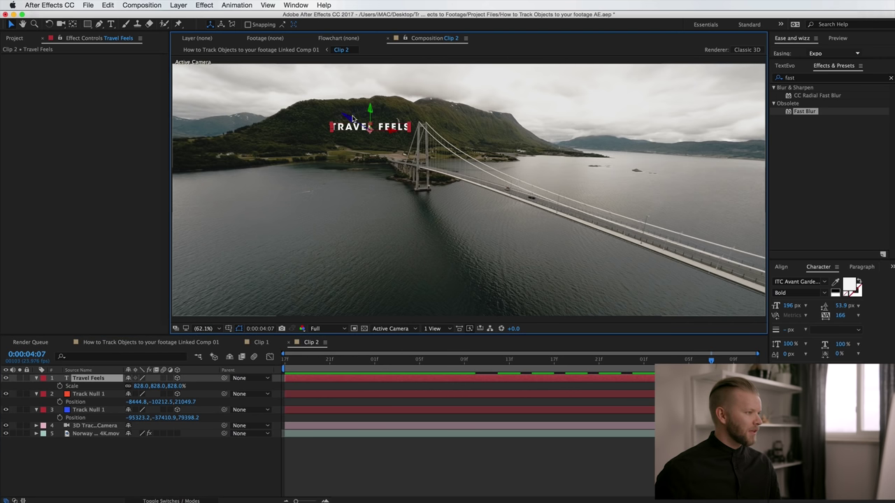
{"action": "left_click_drag", "start_coordinate": [353, 122], "coordinate": [314, 232]}
{"action": "left_click", "coordinate": [491, 469]}
{"action": "key", "text": "space"}
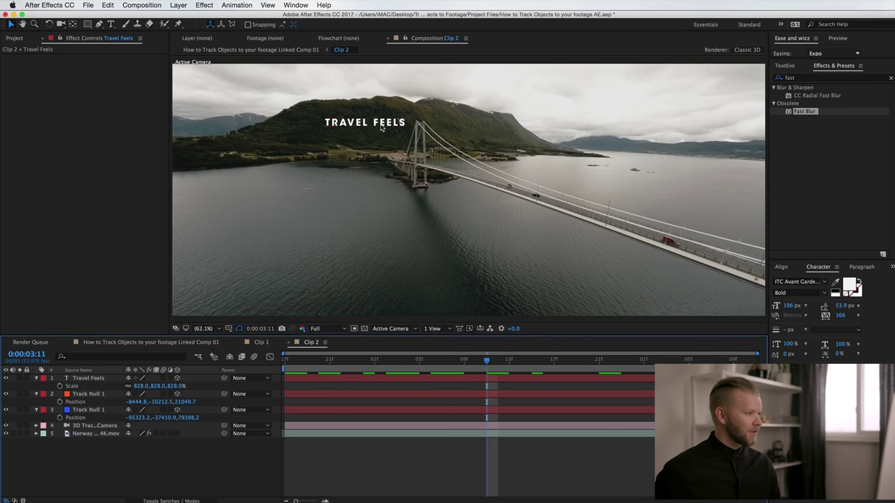
Bring the Travel Feels text closer to the camera along its Z axis and check it across the clip
{"action": "left_click", "coordinate": [326, 123]}
{"action": "mouse_move", "coordinate": [318, 119]}
{"action": "left_mouse_down"}
{"action": "mouse_move", "coordinate": [311, 113]}
{"action": "mouse_move", "coordinate": [320, 120]}
{"action": "left_mouse_up"}
{"action": "left_click", "coordinate": [559, 453]}
{"action": "left_click_drag", "start_coordinate": [545, 360], "coordinate": [240, 373]}
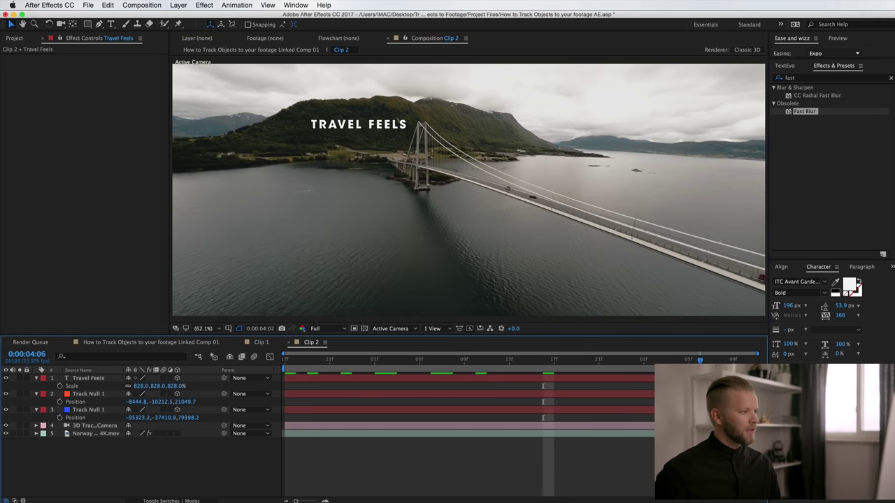
{"action": "key", "text": "space"}
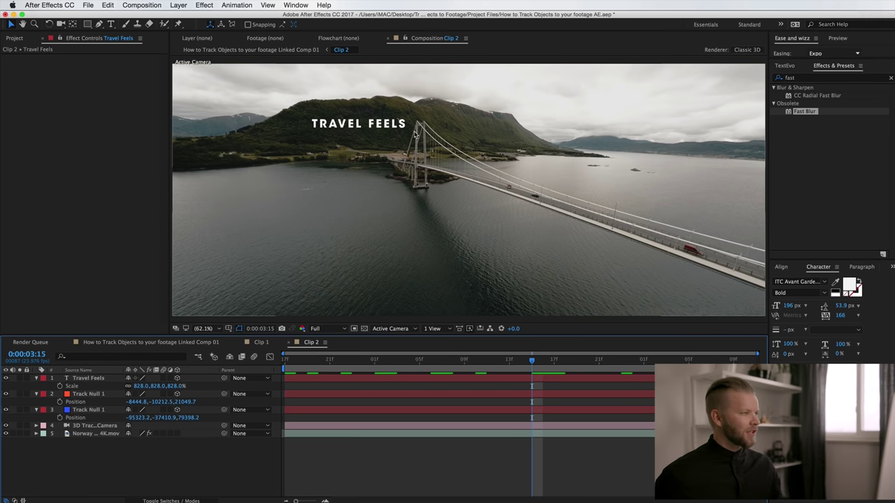
Lower the Travel Feels text slightly on the hillside and set its X Rotation to +6° and Y Rotation to -3°
{"action": "left_click", "coordinate": [384, 126]}
{"action": "left_click_drag", "start_coordinate": [384, 126], "coordinate": [383, 131]}
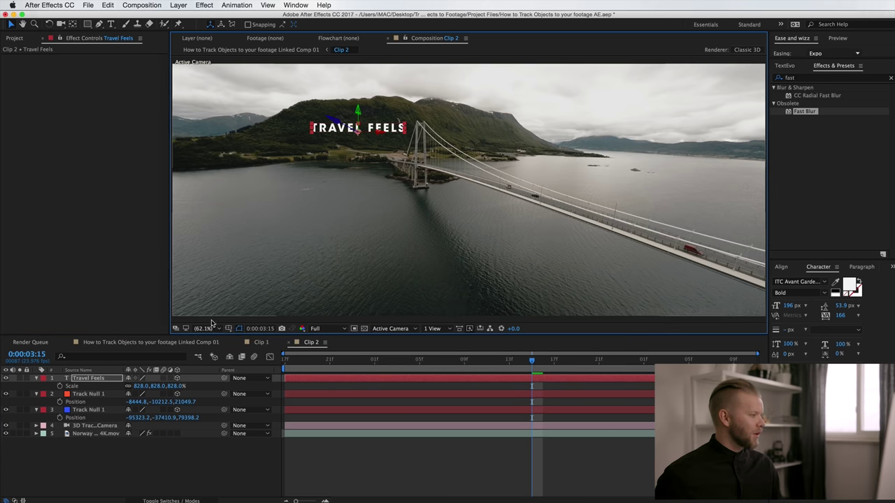
{"action": "left_click", "coordinate": [97, 386]}
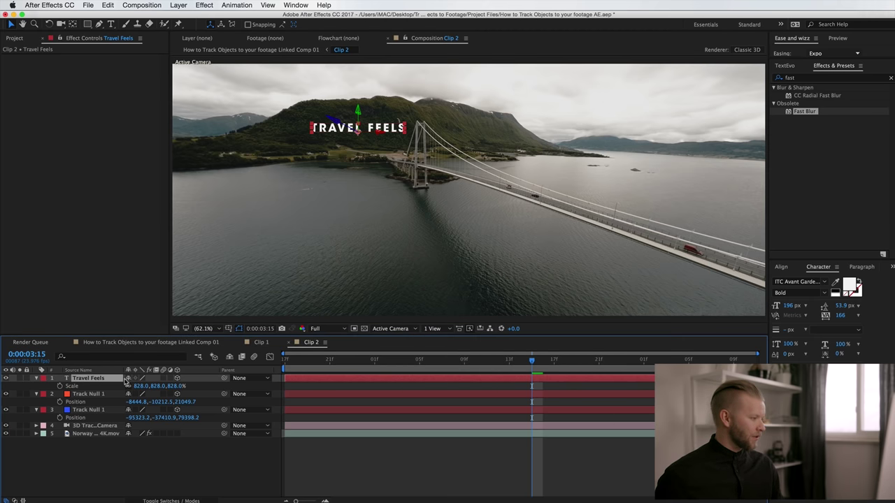
{"action": "key", "text": "r"}
{"action": "left_click_drag", "start_coordinate": [132, 394], "coordinate": [140, 402]}
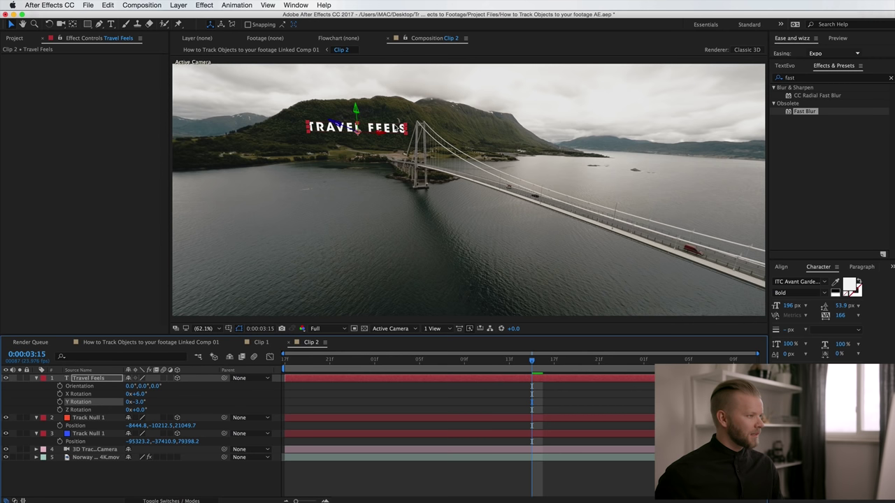
Move the rotated Travel Feels text slightly up and right toward the bridge tower and preview the clip
{"action": "left_click_drag", "start_coordinate": [394, 126], "coordinate": [399, 124]}
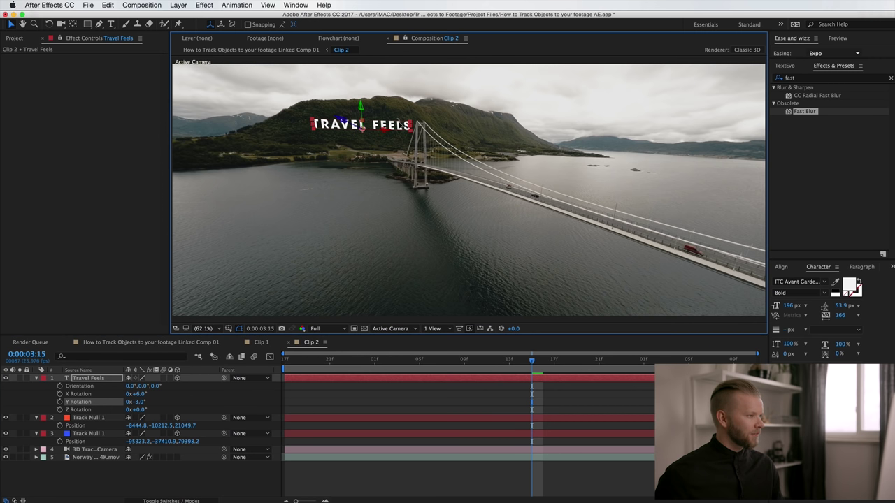
{"action": "left_click", "coordinate": [478, 382]}
{"action": "key", "text": "space"}
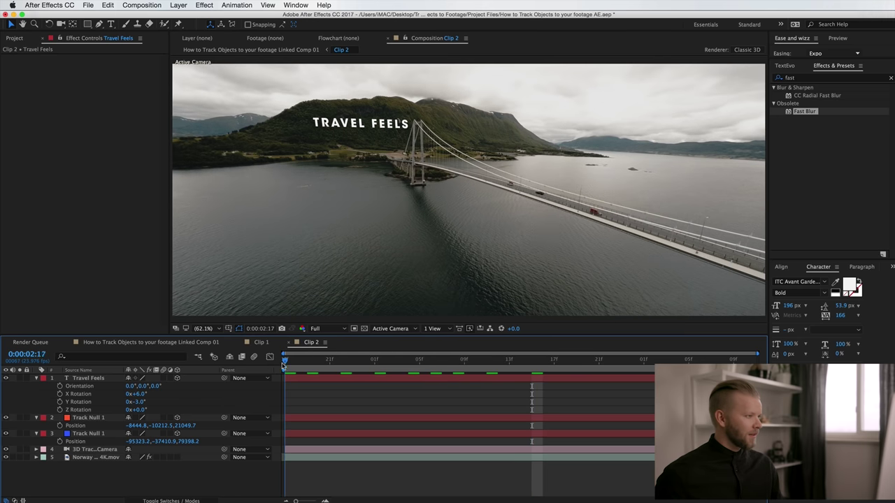
Preview the clip and try placing the Travel Feels text on the other side of the bridge tower, above the suspension cables
{"action": "key", "text": "space"}
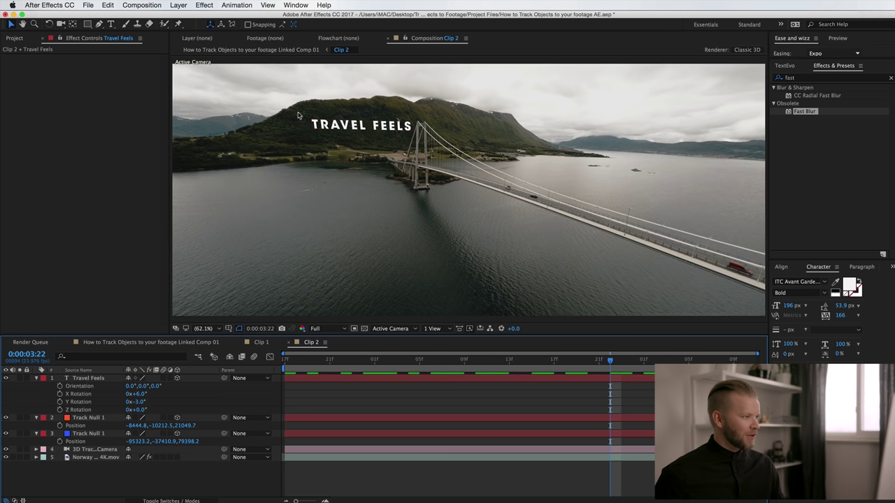
{"action": "key", "text": "space"}
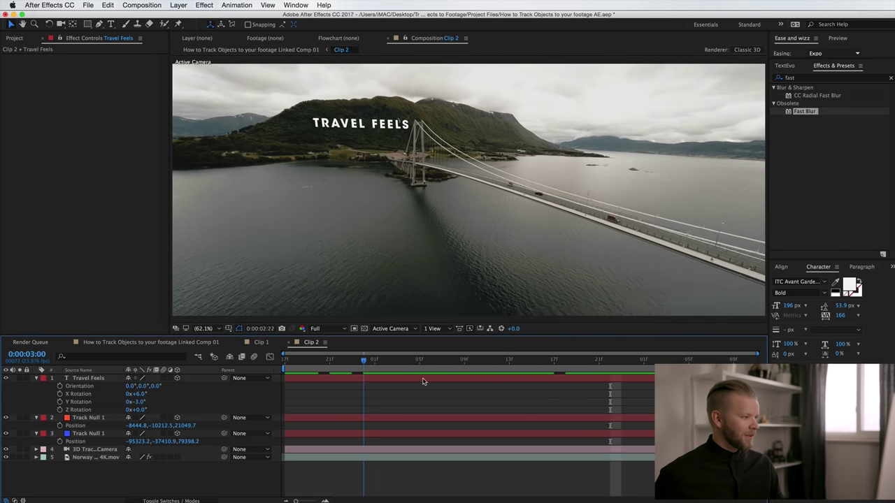
{"action": "left_click_drag", "start_coordinate": [363, 123], "coordinate": [484, 127]}
{"action": "left_click", "coordinate": [442, 366]}
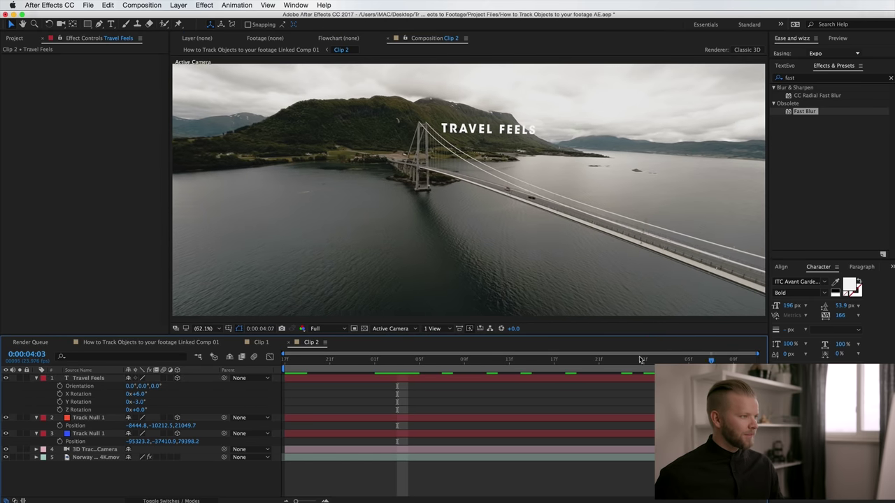
Set the Travel Feels text's Z Rotation to -0.1° and preview the clip
{"action": "key", "text": "space"}
{"action": "left_click_drag", "start_coordinate": [141, 409], "coordinate": [135, 410]}
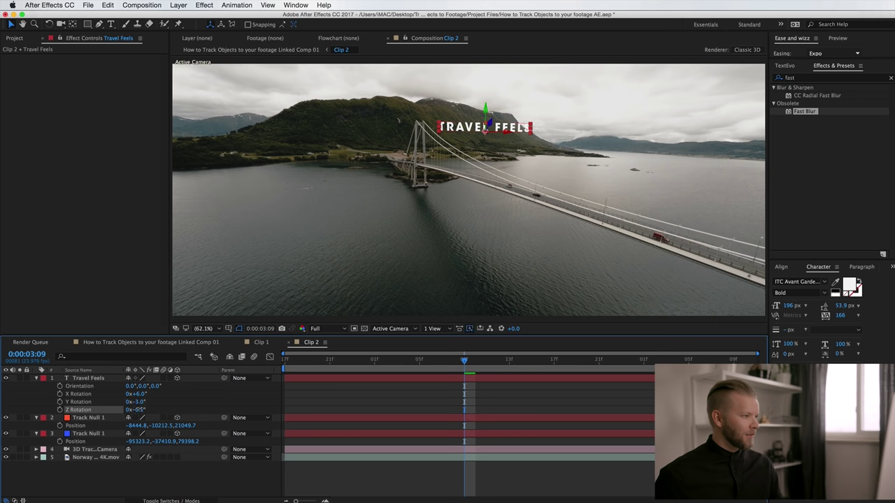
{"action": "key", "text": "space"}
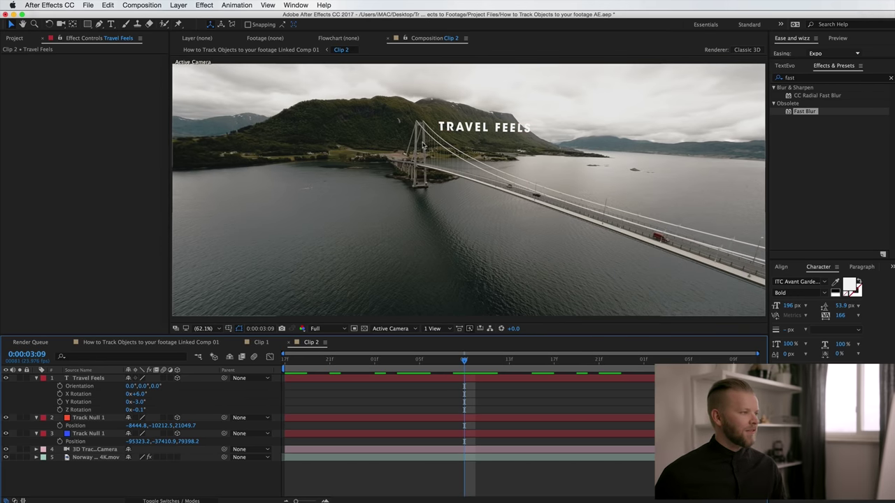
Move the Travel Feels text back onto the hillside left of the bridge tower and preview its movement with the footage
{"action": "left_click_drag", "start_coordinate": [476, 125], "coordinate": [488, 125]}
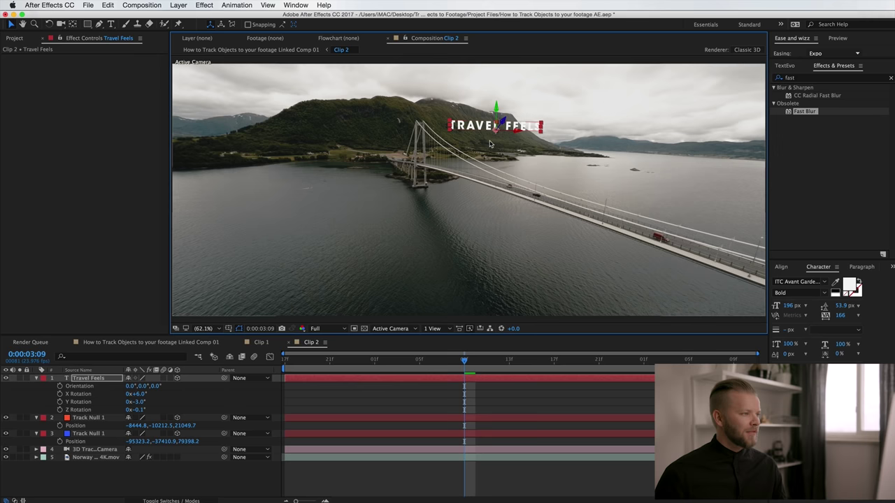
{"action": "left_click", "coordinate": [473, 127]}
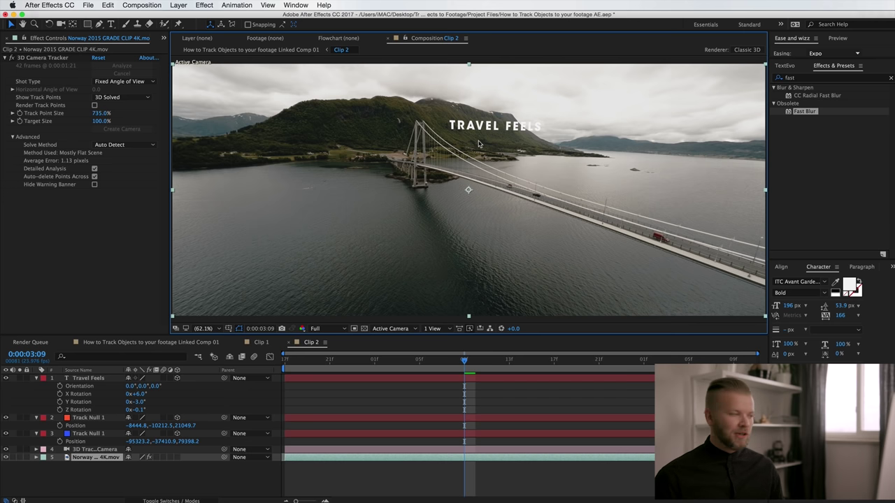
{"action": "left_click", "coordinate": [365, 379]}
{"action": "left_click_drag", "start_coordinate": [529, 123], "coordinate": [470, 130]}
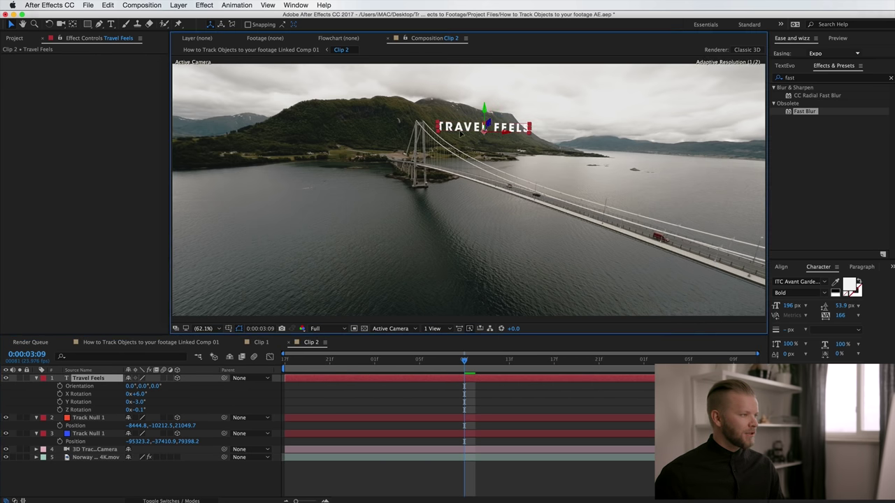
{"action": "left_click_drag", "start_coordinate": [360, 132], "coordinate": [371, 132]}
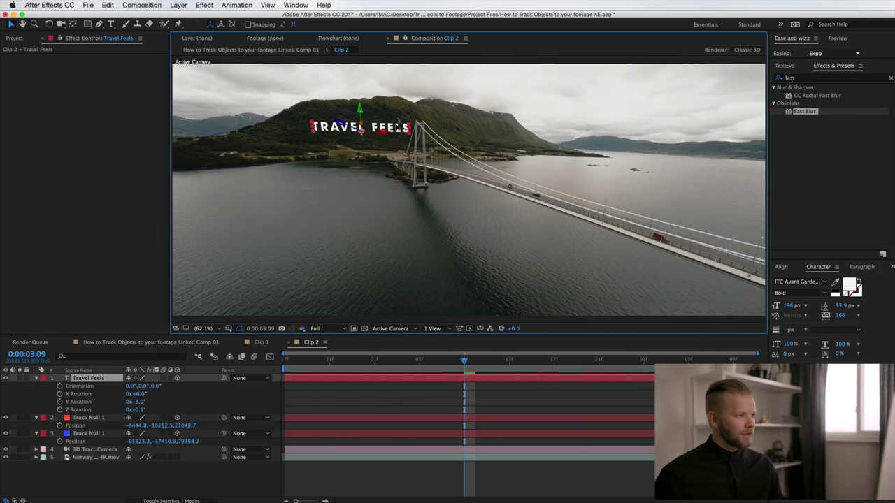
{"action": "left_click", "coordinate": [448, 392]}
{"action": "left_click_drag", "start_coordinate": [439, 360], "coordinate": [323, 362]}
{"action": "key", "text": "space"}
{"action": "left_click_drag", "start_coordinate": [521, 368], "coordinate": [416, 380]}
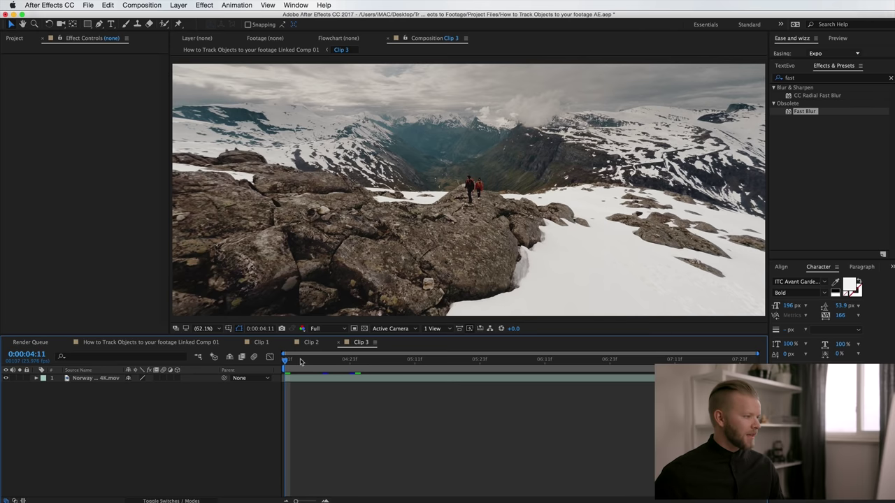
In Clip 3, create a null and camera from a track point on the rock beside the hikers at 0:00:06:13
{"action": "left_click_drag", "start_coordinate": [301, 362], "coordinate": [451, 376]}
{"action": "key", "text": "Home"}
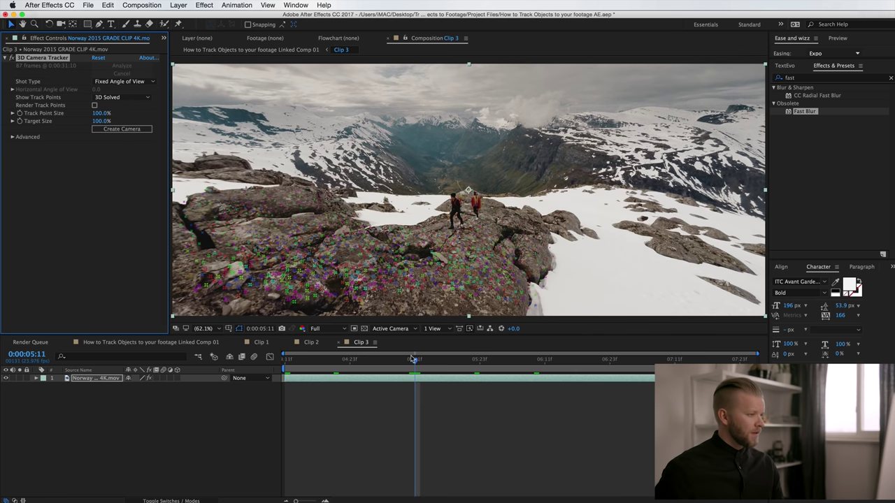
{"action": "left_click_drag", "start_coordinate": [416, 361], "coordinate": [473, 364]}
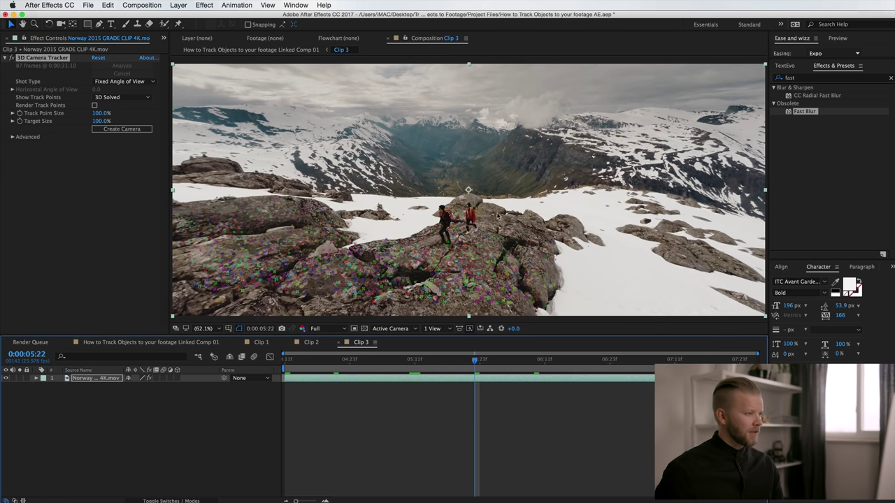
{"action": "left_click_drag", "start_coordinate": [476, 362], "coordinate": [523, 362]}
{"action": "left_click_drag", "start_coordinate": [339, 368], "coordinate": [558, 366]}
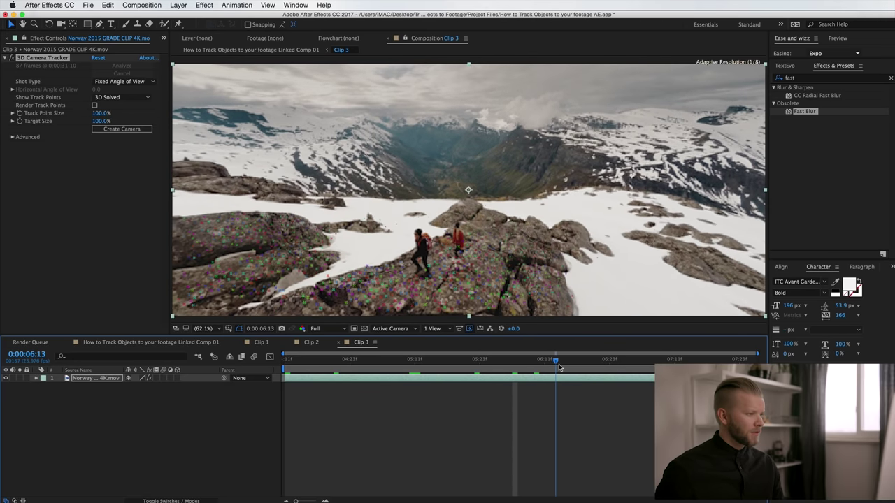
{"action": "right_click", "coordinate": [500, 257]}
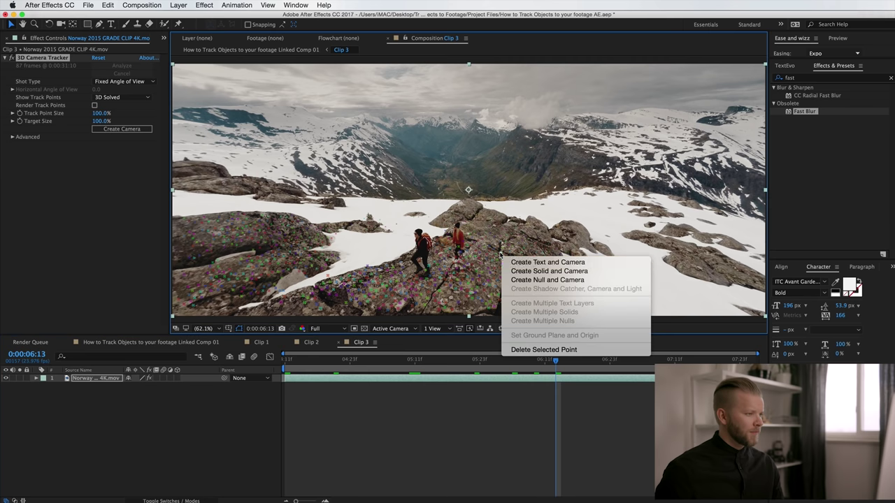
{"action": "left_click", "coordinate": [544, 280]}
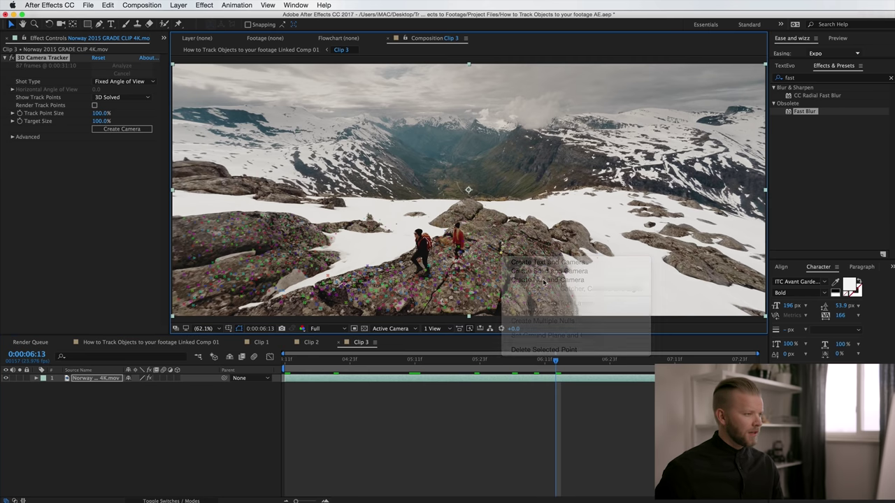
Add a "TRavel Feels" text layer over the valley in Clip 3
{"action": "key", "text": "super+t"}
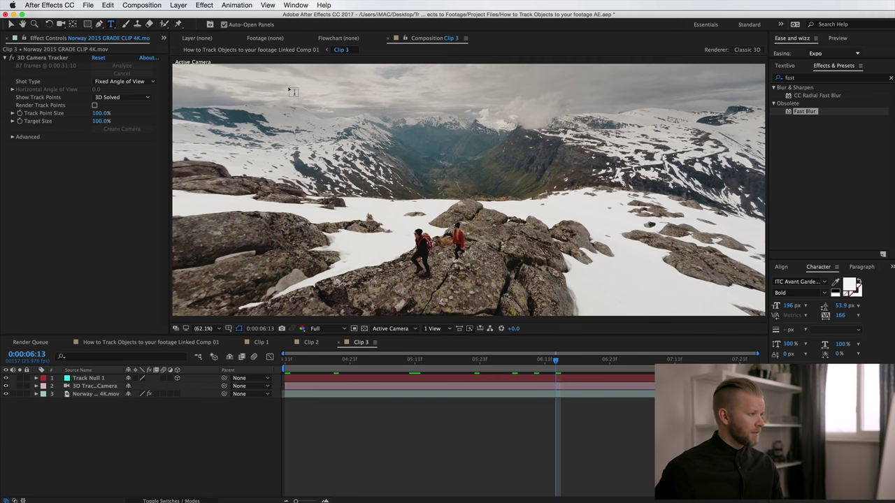
{"action": "left_click", "coordinate": [442, 163]}
{"action": "type", "text": "TR"}
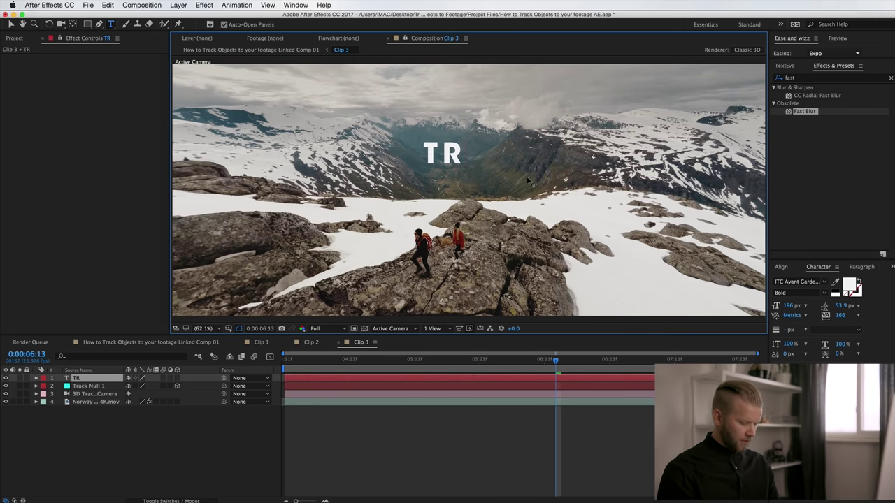
{"action": "type", "text": "avel Feeks"}
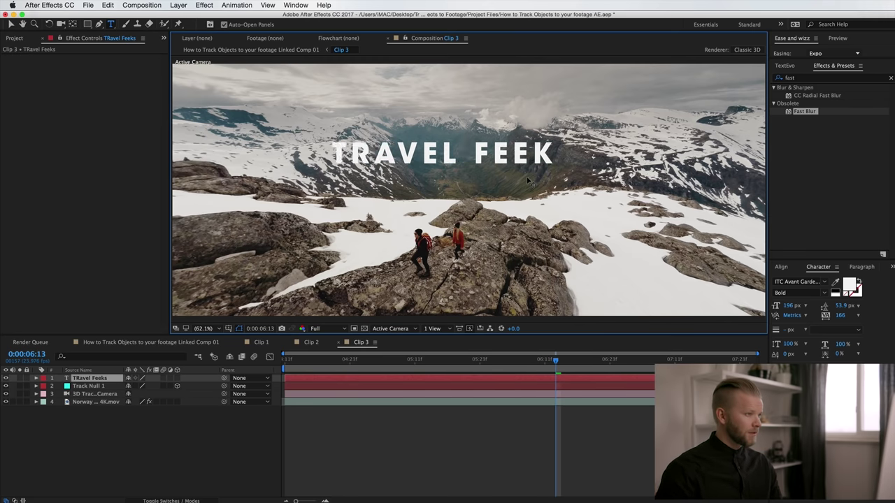
{"action": "key", "text": "BackSpace"}
{"action": "key", "text": "BackSpace"}
{"action": "type", "text": "ls"}
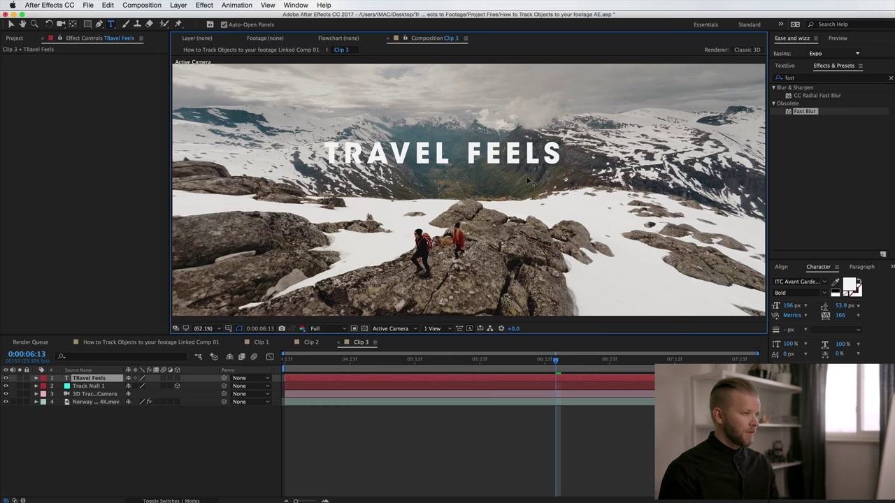
Recolor the TRavel Feels text teal green and move it slightly down and right over the valley
{"action": "left_click", "coordinate": [850, 286]}
{"action": "left_click", "coordinate": [755, 308]}
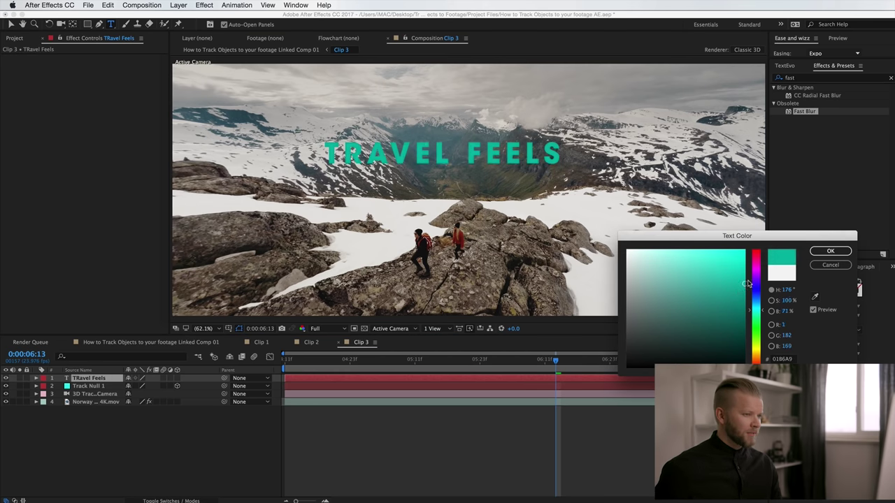
{"action": "left_click", "coordinate": [828, 251]}
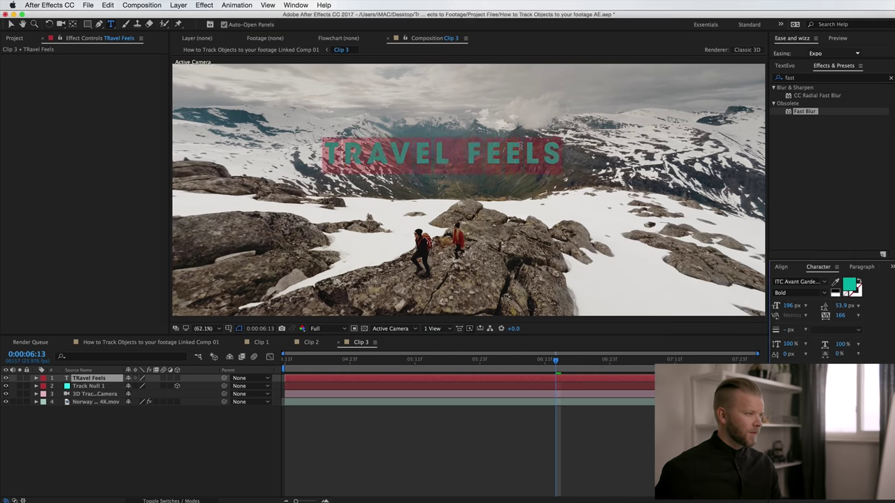
{"action": "left_click", "coordinate": [85, 379]}
{"action": "key", "text": "v"}
{"action": "left_click_drag", "start_coordinate": [490, 166], "coordinate": [532, 181]}
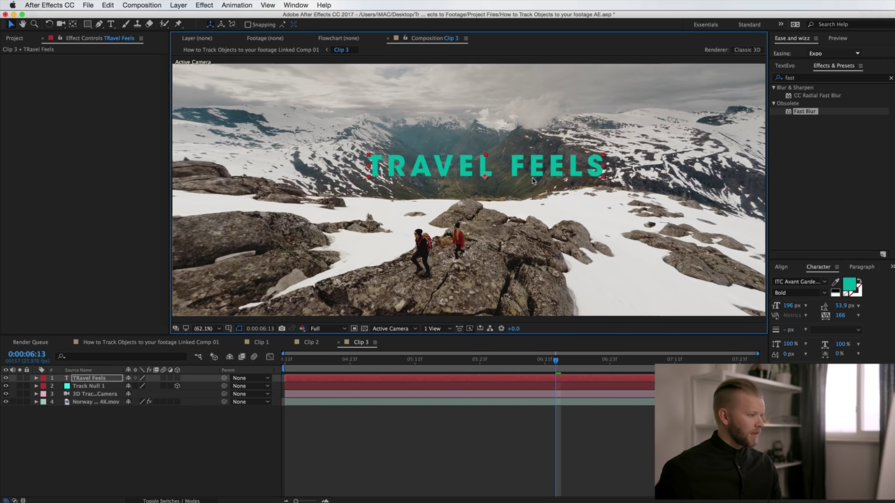
Make the TRavel Feels text a 3D layer and set its Scale to 418%
{"action": "left_click", "coordinate": [177, 378]}
{"action": "left_click_drag", "start_coordinate": [543, 360], "coordinate": [306, 375]}
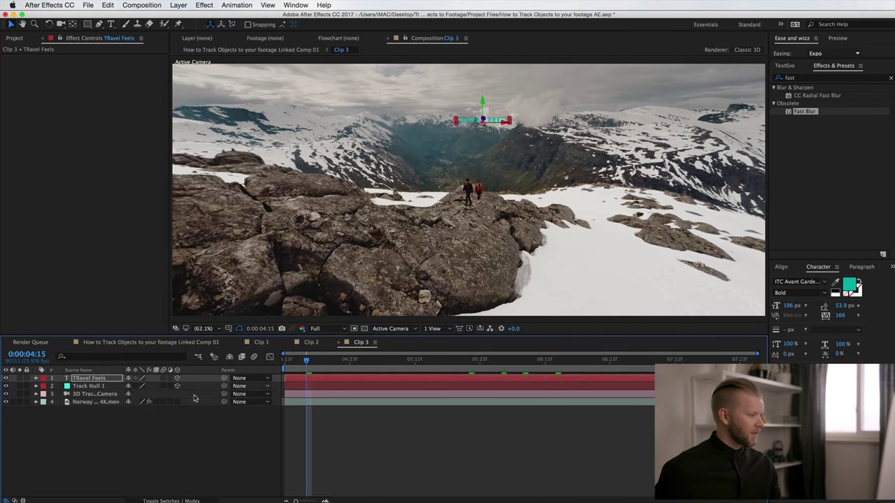
{"action": "key", "text": "s"}
{"action": "left_click_drag", "start_coordinate": [146, 386], "coordinate": [491, 374]}
{"action": "left_click", "coordinate": [501, 464]}
Lower the enlarged TRavel Feels text over the valley and check how it moves with the footage
{"action": "left_click_drag", "start_coordinate": [537, 125], "coordinate": [537, 142]}
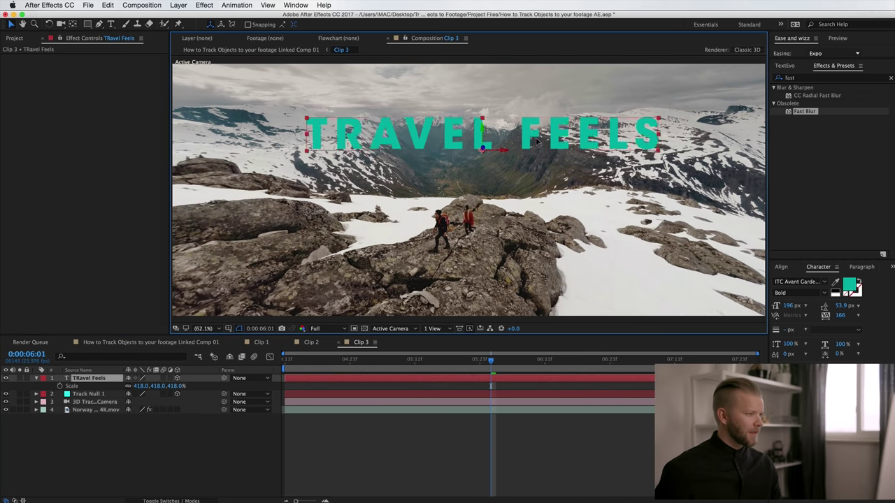
{"action": "left_click", "coordinate": [438, 448]}
{"action": "left_click_drag", "start_coordinate": [375, 362], "coordinate": [463, 361]}
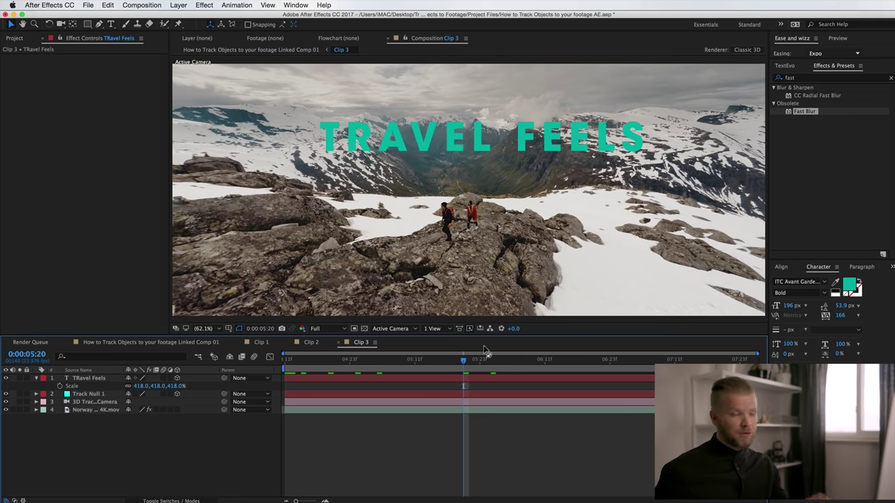
{"action": "left_click_drag", "start_coordinate": [404, 365], "coordinate": [380, 366]}
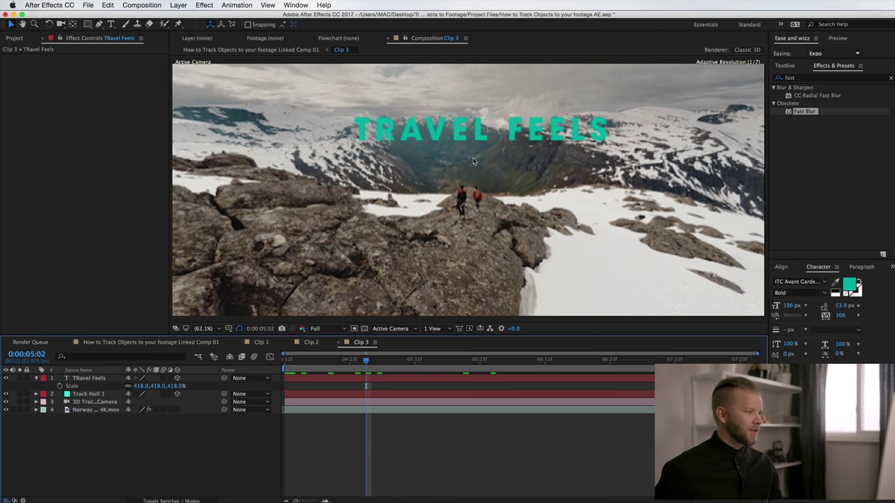
Bring the TRavel Feels text closer to the camera and lower in the valley, and check it across the clip
{"action": "left_click", "coordinate": [487, 136]}
{"action": "left_click_drag", "start_coordinate": [482, 140], "coordinate": [470, 141]}
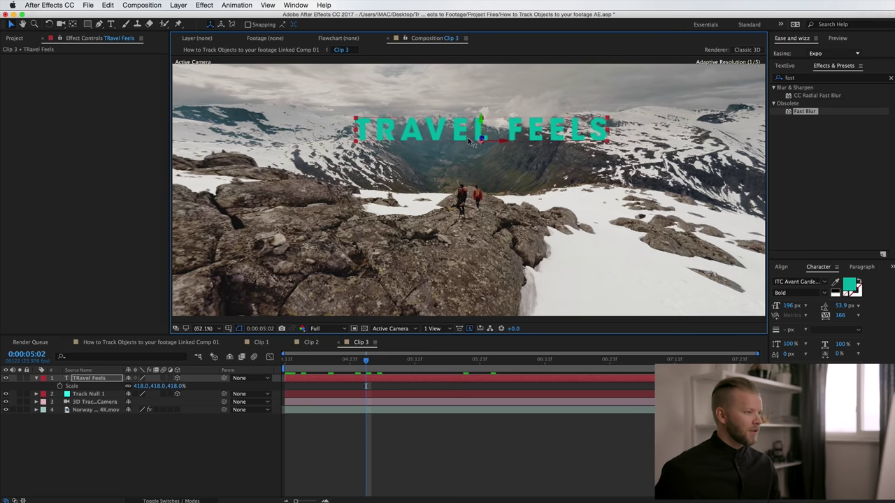
{"action": "left_click_drag", "start_coordinate": [567, 118], "coordinate": [565, 166]}
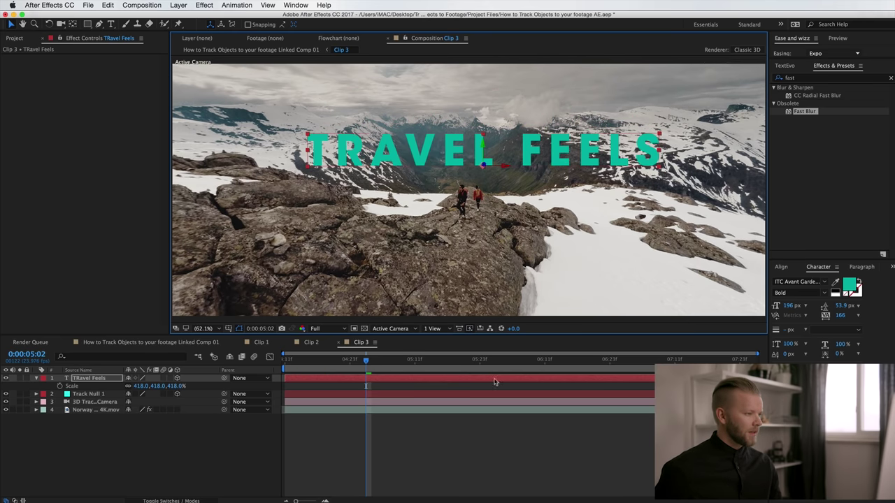
{"action": "left_click", "coordinate": [391, 419]}
{"action": "left_click_drag", "start_coordinate": [331, 362], "coordinate": [282, 361]}
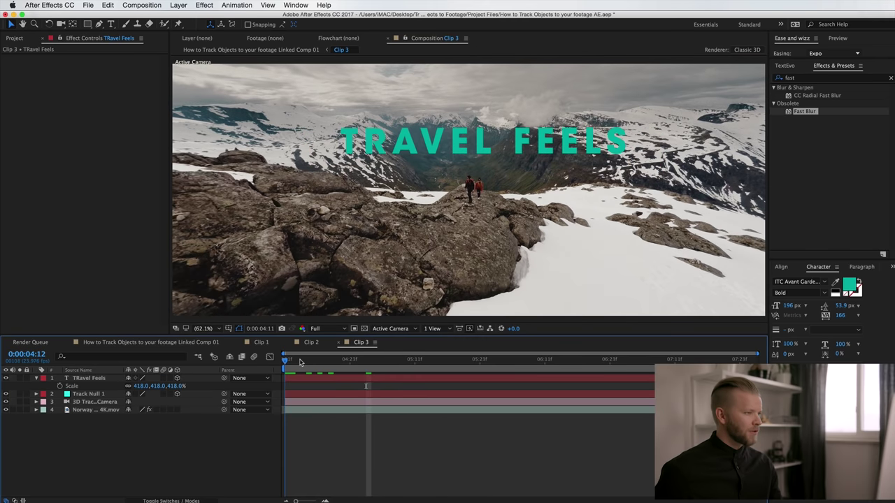
{"action": "left_click_drag", "start_coordinate": [374, 362], "coordinate": [674, 382]}
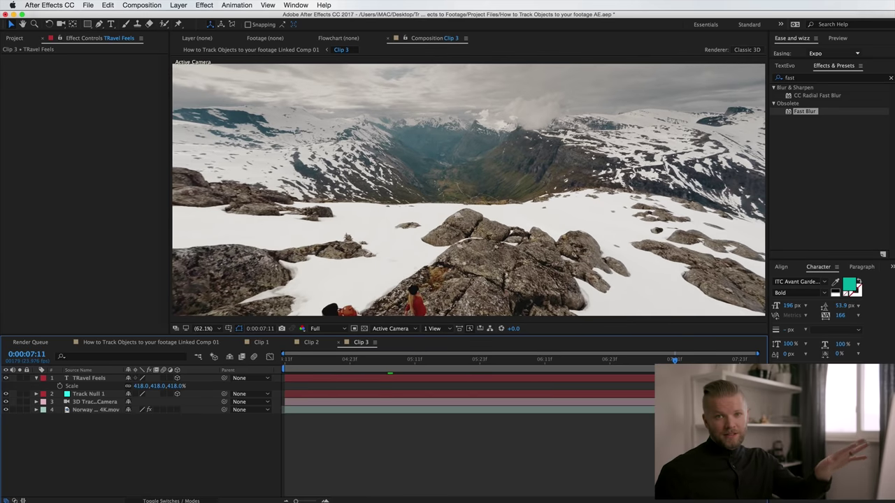
{"action": "left_click_drag", "start_coordinate": [590, 366], "coordinate": [719, 363]}
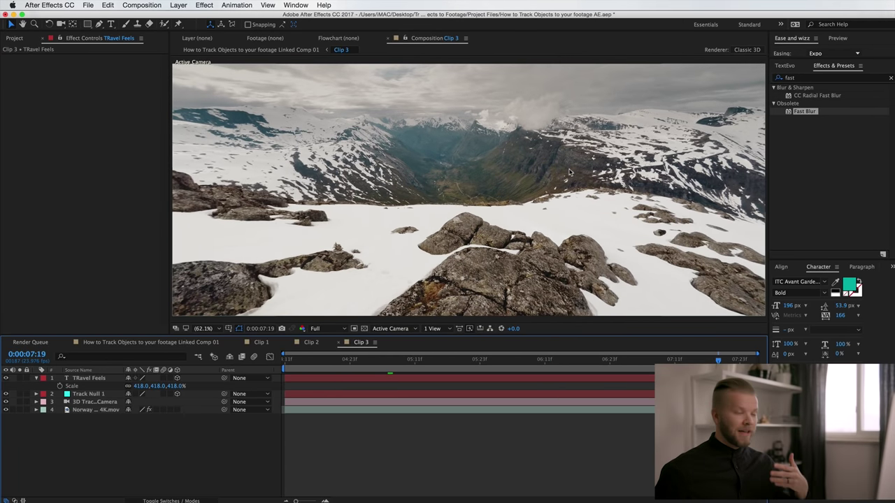
Duplicate the TRavel Feels text at the clip's start and push the copy back to a Z position of 6145.8
{"action": "left_click_drag", "start_coordinate": [479, 360], "coordinate": [260, 361]}
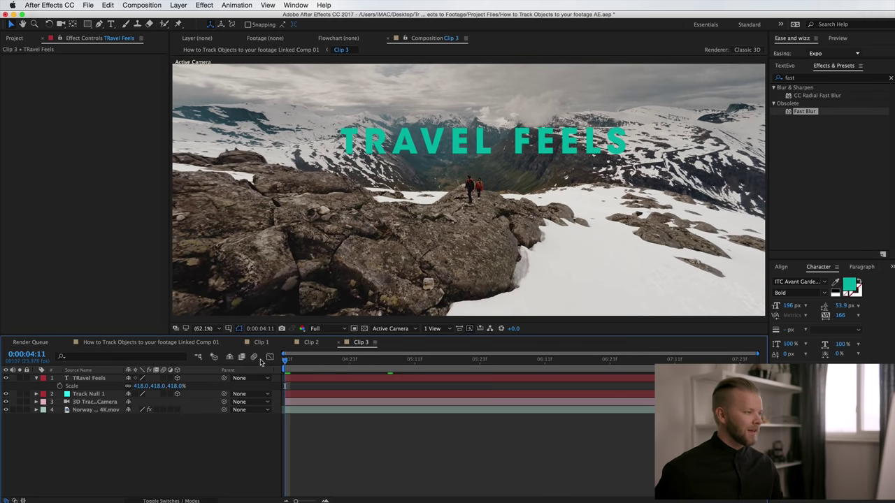
{"action": "left_click", "coordinate": [101, 379]}
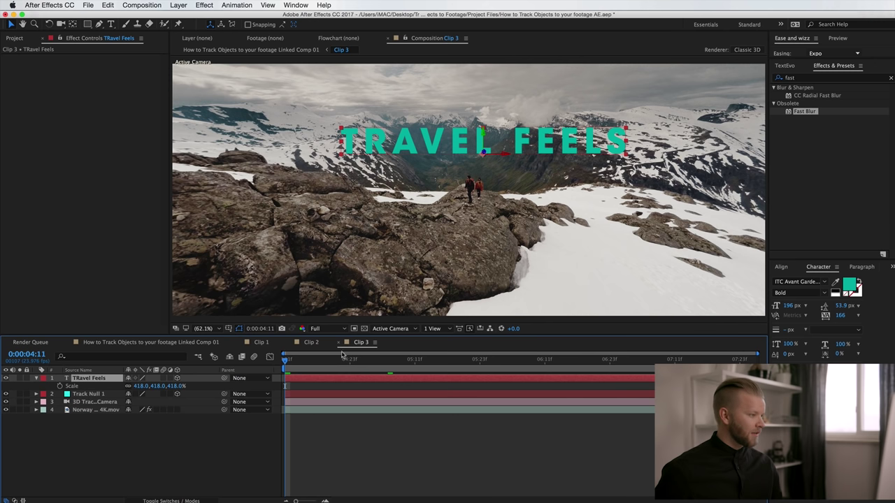
{"action": "key", "text": "super+d"}
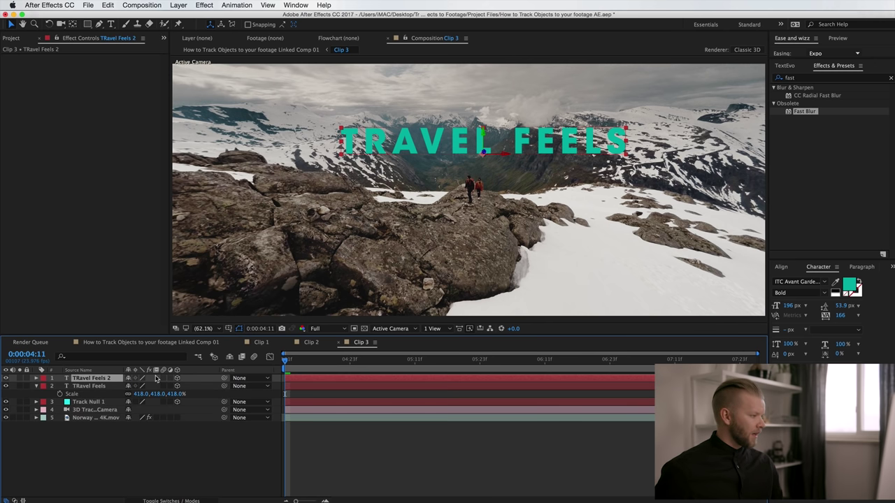
{"action": "key", "text": "p"}
{"action": "left_click_drag", "start_coordinate": [181, 386], "coordinate": [565, 378]}
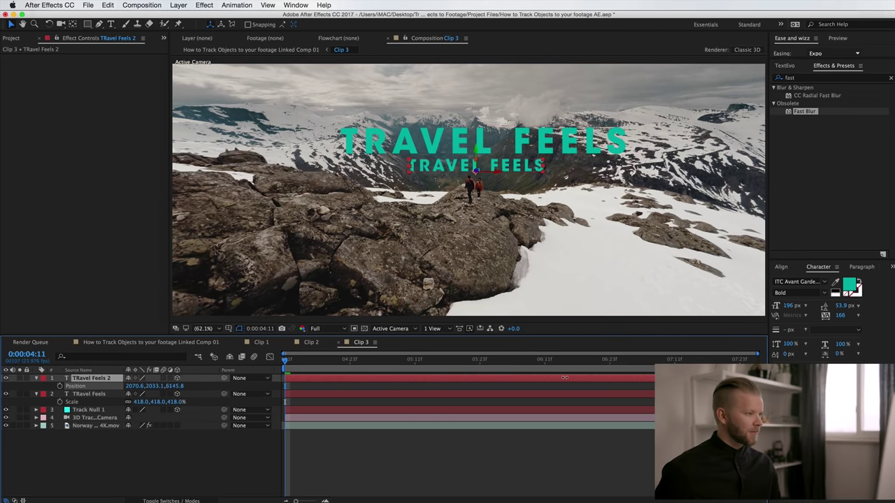
Raise the rear TRavel Feels copy over the valley and reposition it near the clip's end to 2246.7, 351.8, 6156.1
{"action": "left_click_drag", "start_coordinate": [515, 168], "coordinate": [514, 142]}
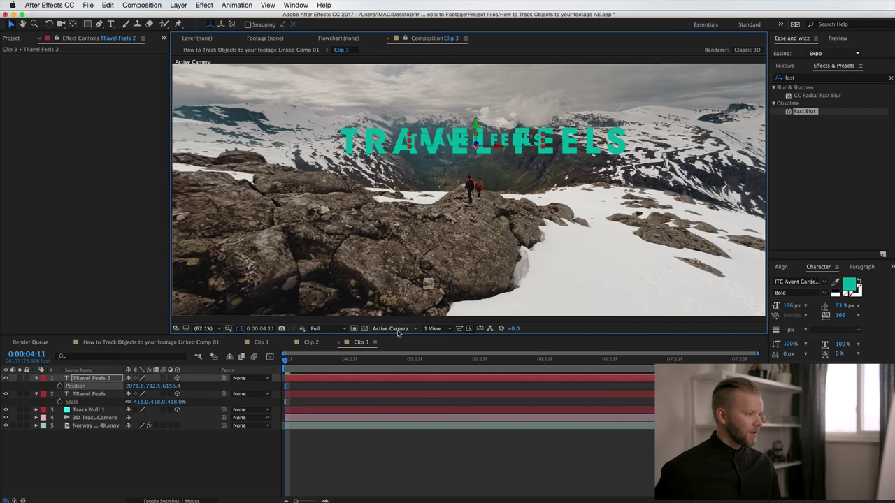
{"action": "key", "text": "space"}
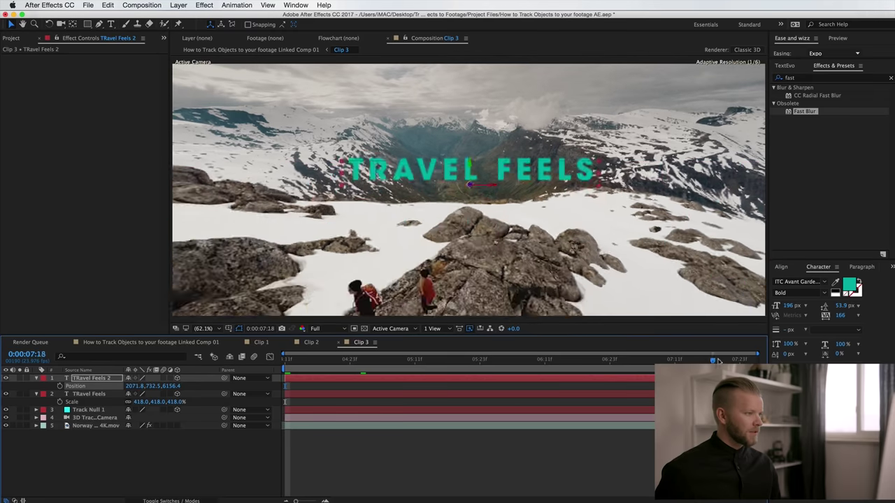
{"action": "left_click_drag", "start_coordinate": [533, 187], "coordinate": [541, 169]}
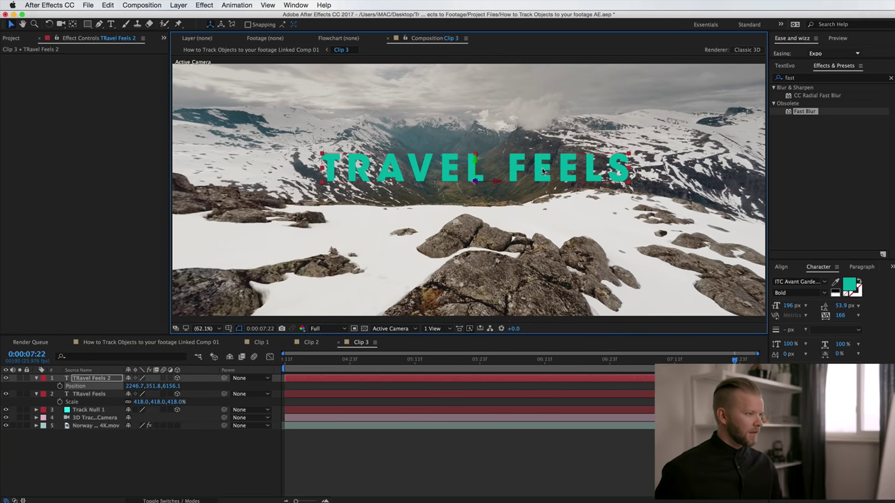
Replace the text of the rear copy with inspire.travel.learn and set its character tracking to 1
{"action": "double_click", "coordinate": [542, 169]}
{"action": "type", "text": "ins"}
{"action": "key", "text": "BackSpace"}
{"action": "key", "text": "BackSpace"}
{"action": "type", "text": "insp"}
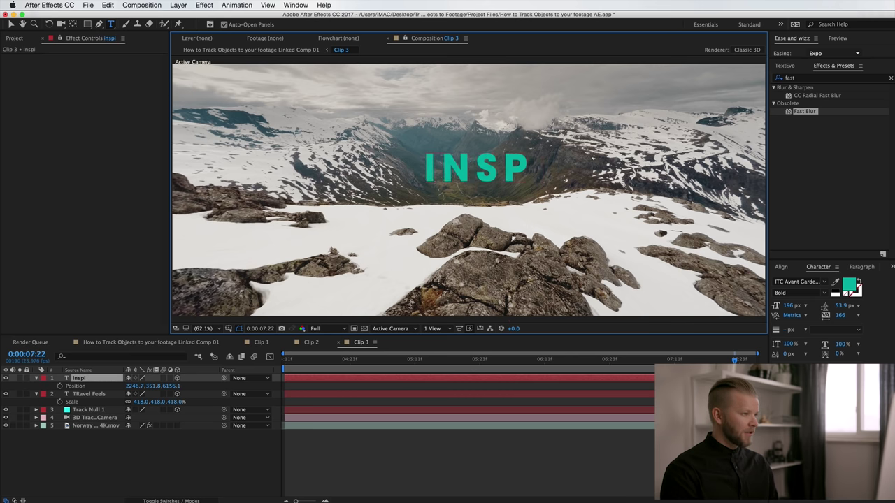
{"action": "type", "text": "ire.travel.learn"}
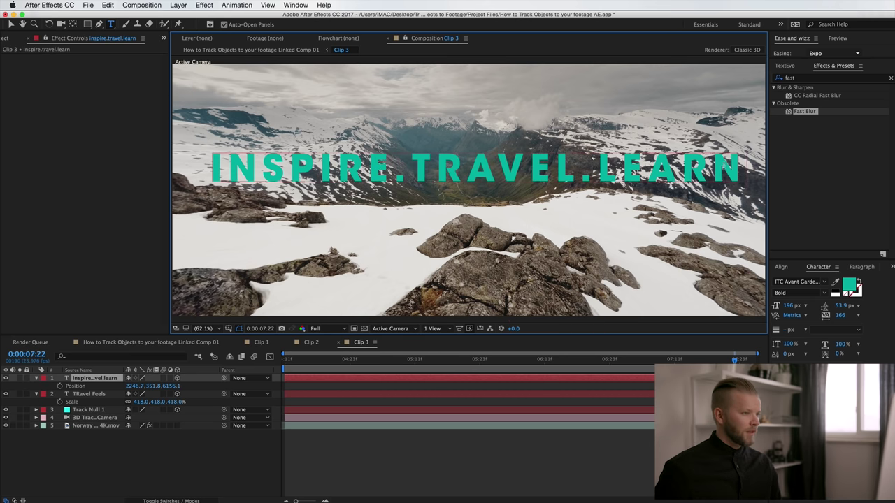
{"action": "left_click_drag", "start_coordinate": [742, 168], "coordinate": [207, 171]}
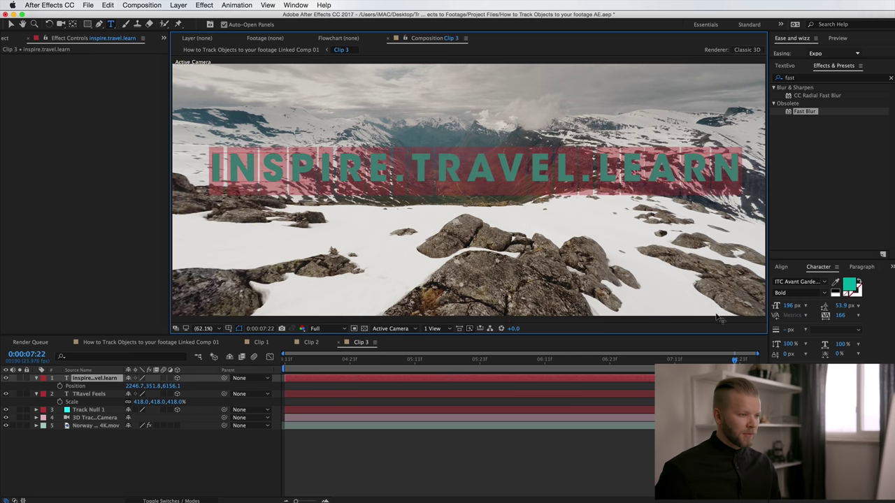
{"action": "left_click_drag", "start_coordinate": [839, 316], "coordinate": [770, 323]}
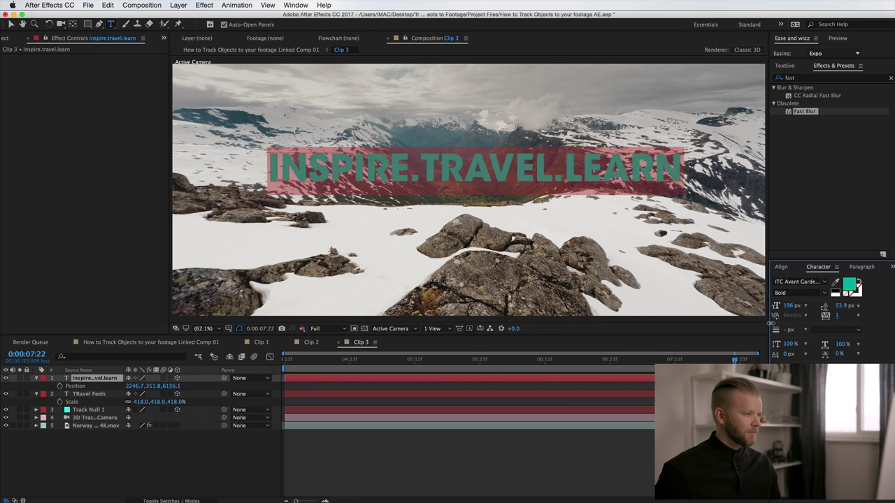
{"action": "left_click", "coordinate": [558, 431]}
Push the inspire.travel.learn text back to a Z position of about 9525.7, enlarge its Scale to 476%, and adjust its placement over the valley
{"action": "left_click_drag", "start_coordinate": [447, 363], "coordinate": [751, 367]}
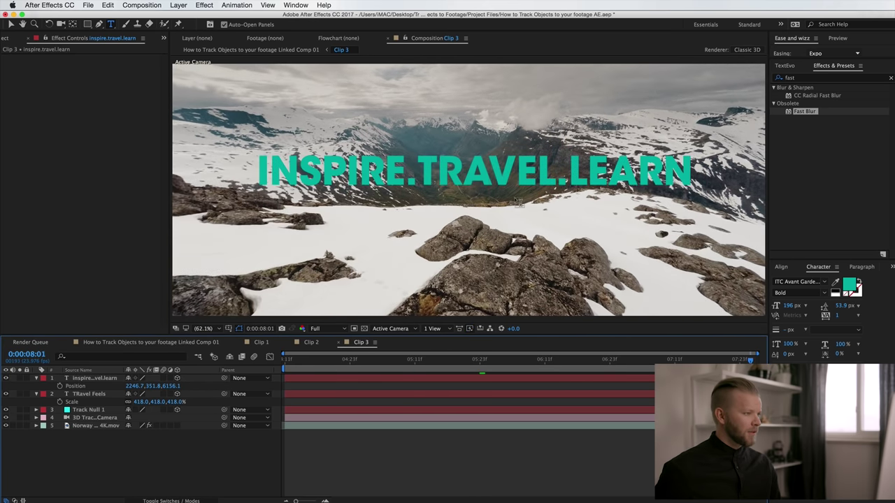
{"action": "left_click", "coordinate": [497, 171]}
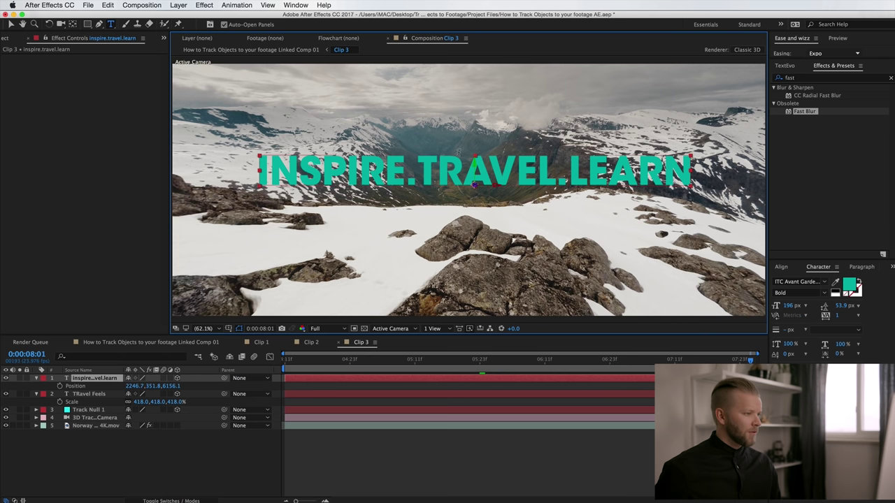
{"action": "left_click_drag", "start_coordinate": [474, 187], "coordinate": [497, 170]}
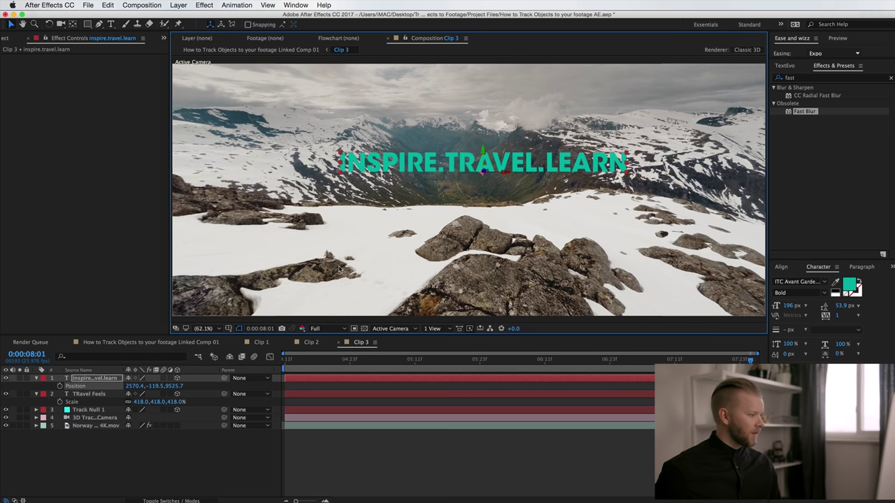
{"action": "key", "text": "s"}
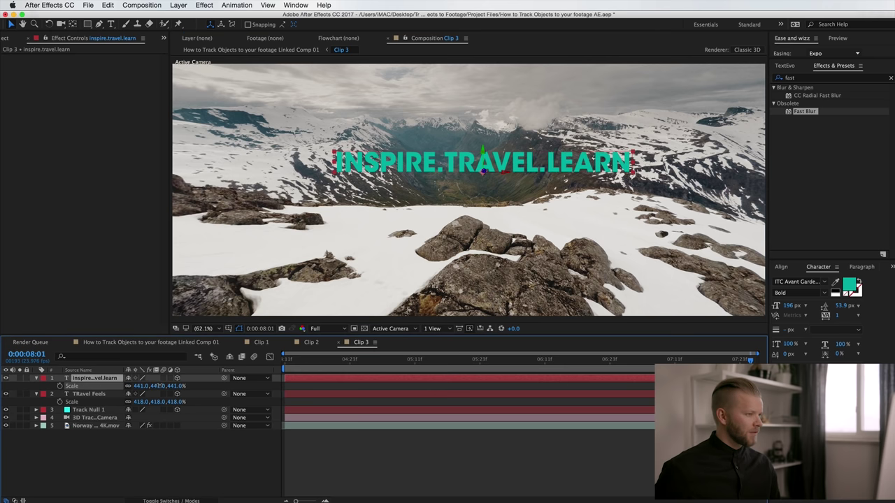
{"action": "left_click_drag", "start_coordinate": [533, 168], "coordinate": [540, 165]}
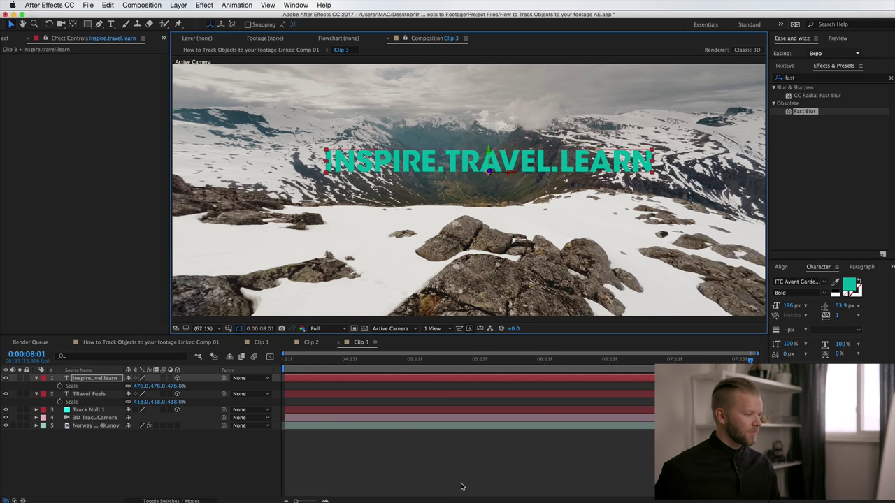
Fade in the inspire.travel.learn text with Opacity keyframes, 0% at 0:00:05:07 and fully faded in at 0:00:06:02, and review the fade
{"action": "left_click_drag", "start_coordinate": [445, 360], "coordinate": [393, 363]}
{"action": "left_click", "coordinate": [94, 378]}
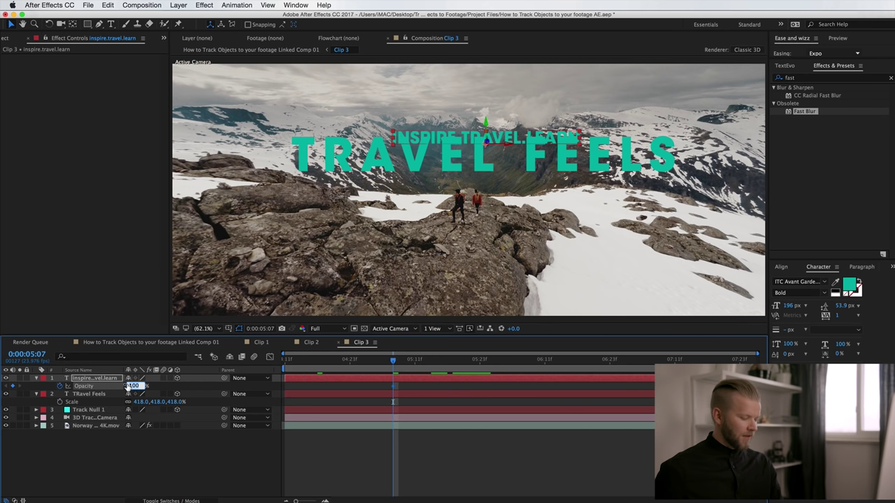
{"action": "left_click_drag", "start_coordinate": [396, 363], "coordinate": [497, 369]}
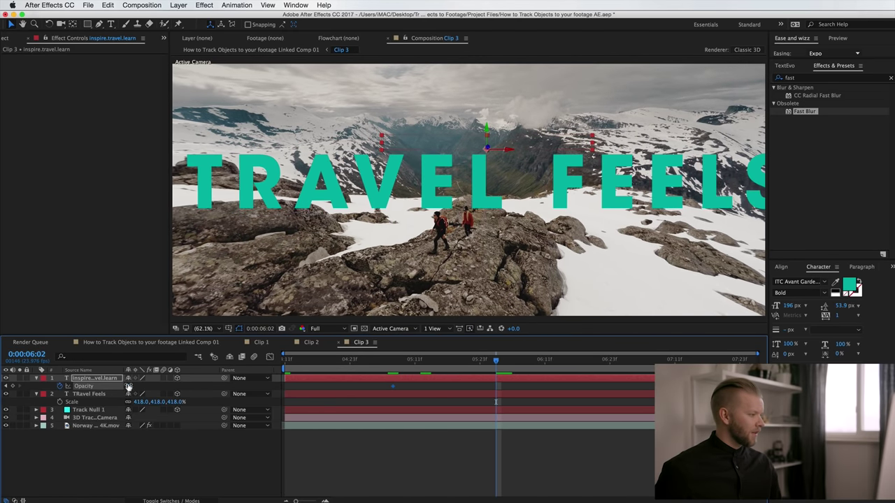
{"action": "left_click_drag", "start_coordinate": [419, 368], "coordinate": [287, 362]}
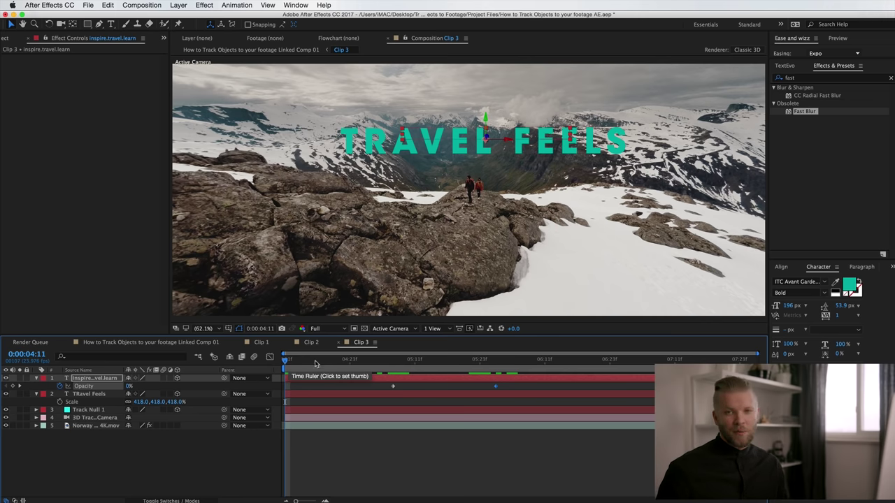
{"action": "left_click_drag", "start_coordinate": [327, 362], "coordinate": [374, 375]}
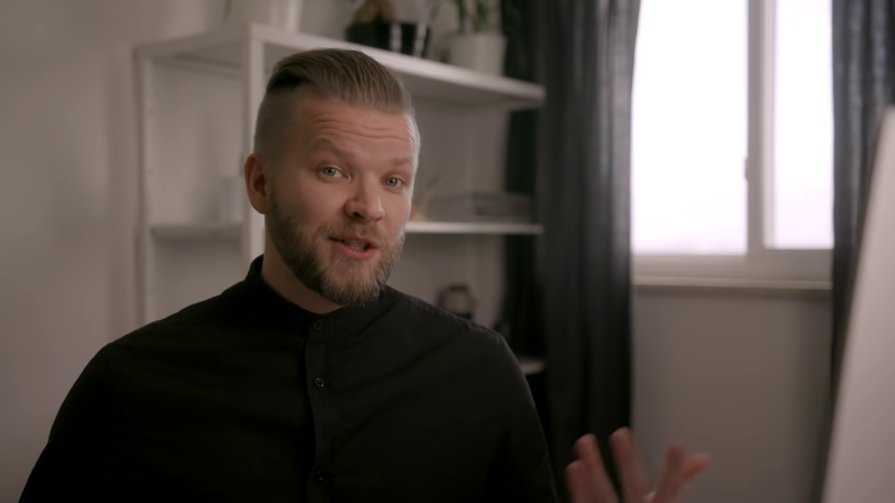